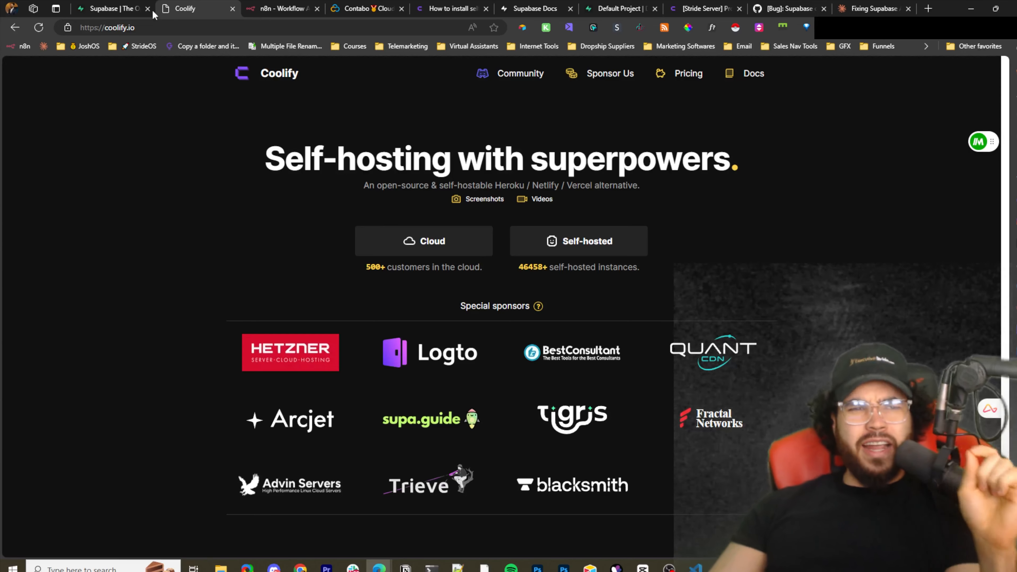
Look over the Supabase homepage briefly and examine the self-hosting features listed on the Coolify homepage
click(126, 8)
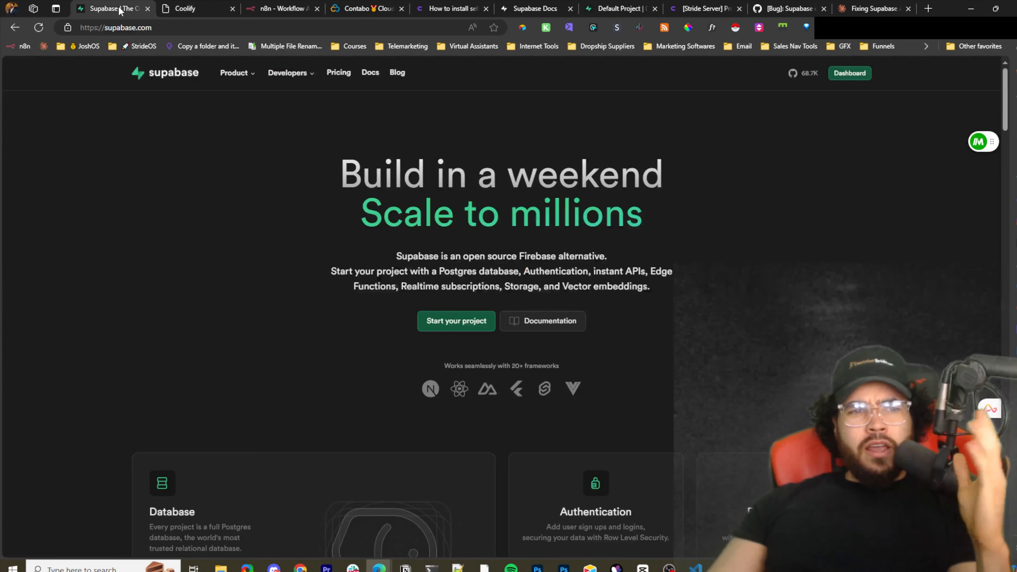
click(181, 11)
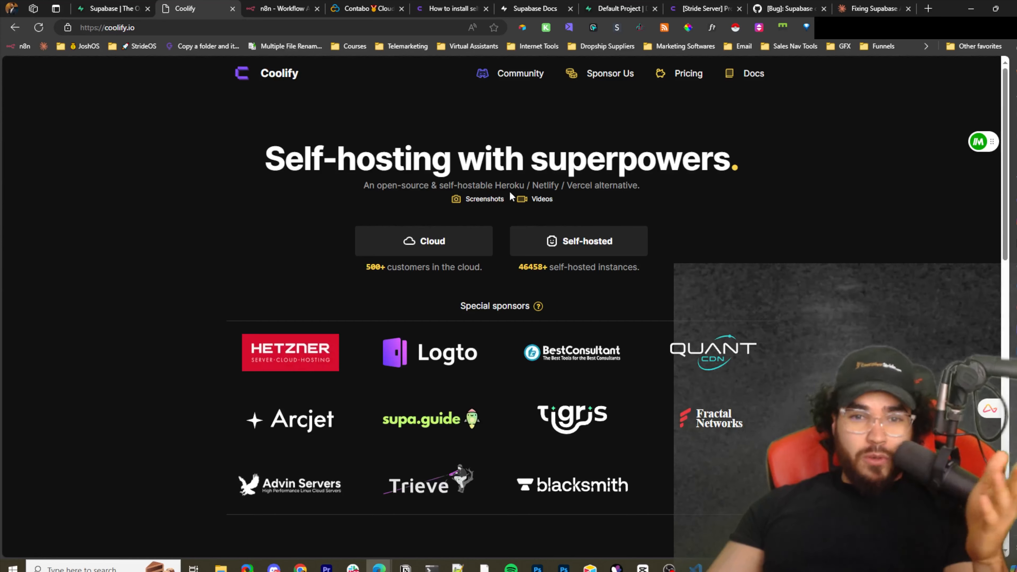
scroll(484, 207, down, 1)
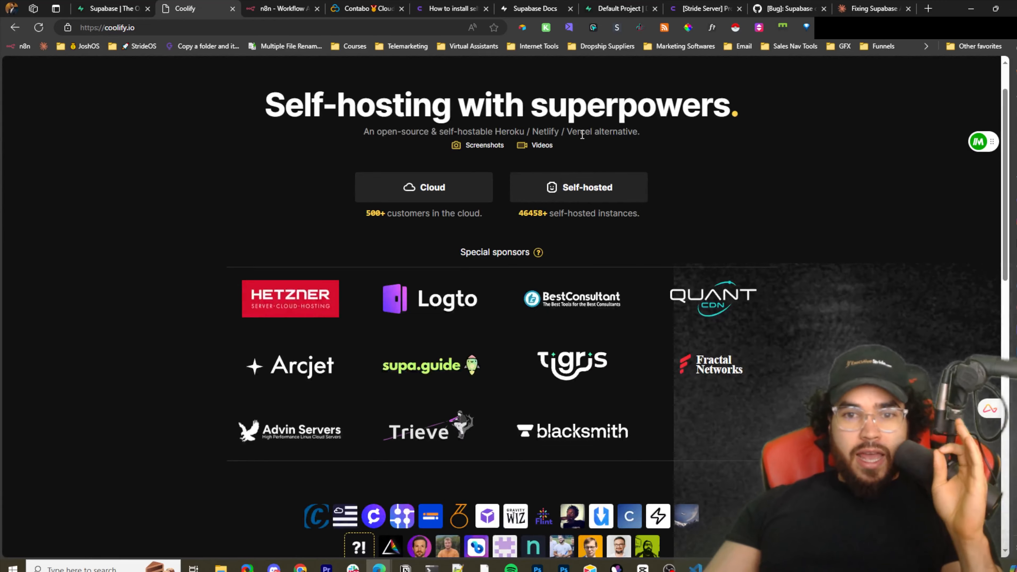
scroll(574, 175, down, 9)
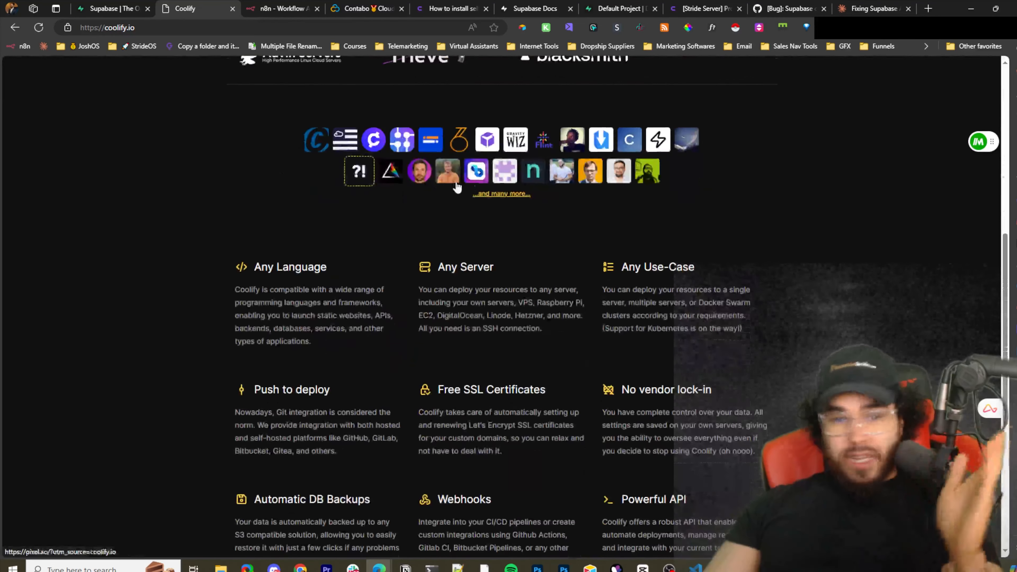
scroll(443, 204, down, 4)
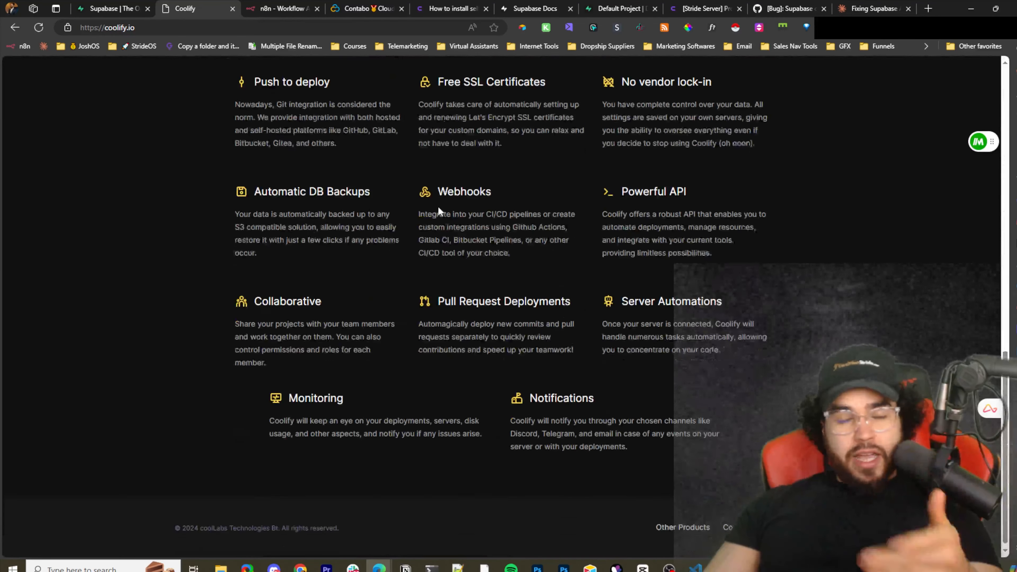
scroll(393, 183, up, 6)
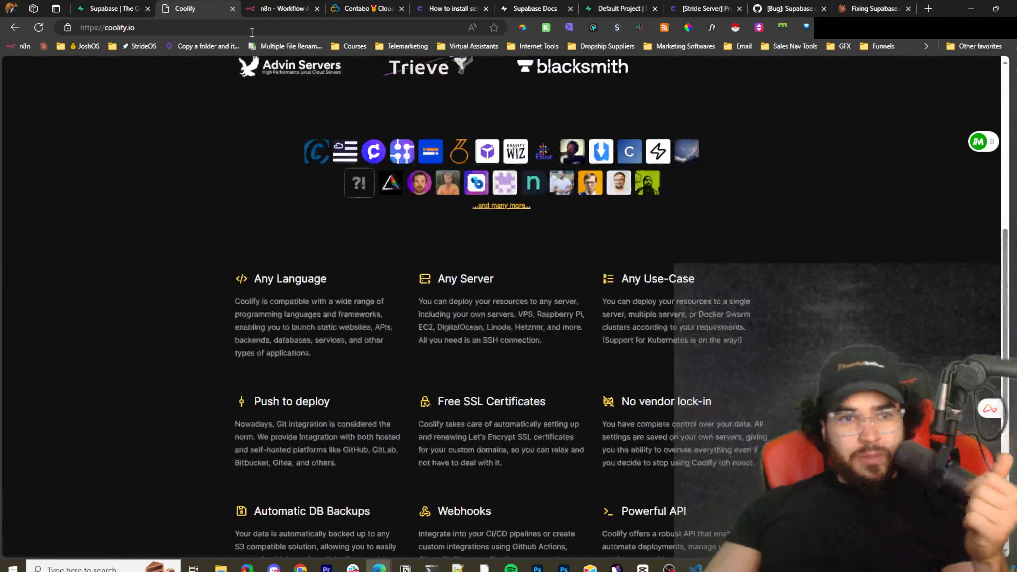
Close the Coolify homepage, highlight the curl install command in its self-hosted installation guide, and close the guide
click(233, 9)
click(292, 8)
click(351, 5)
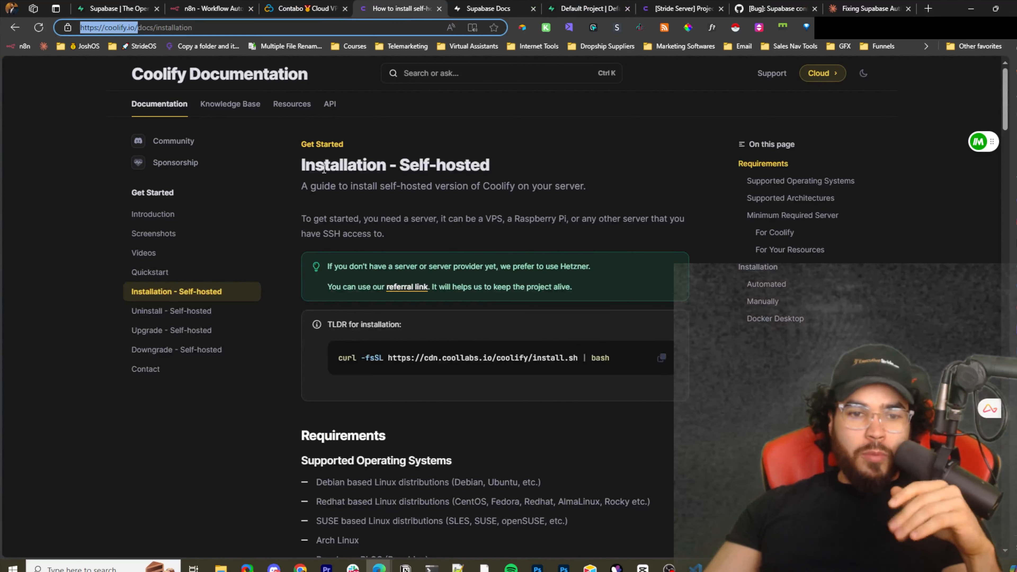
drag(334, 343, 622, 367)
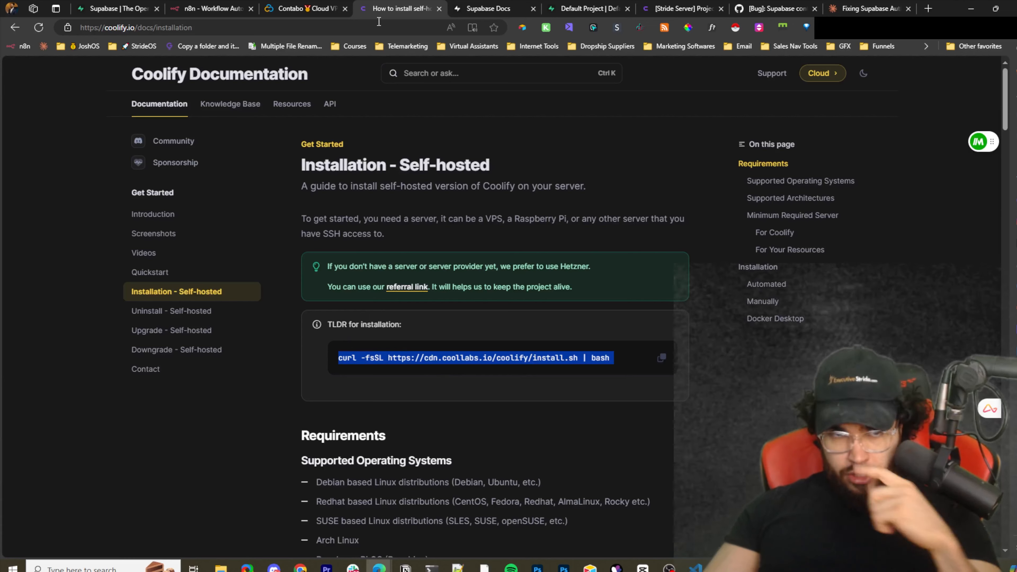
click(439, 9)
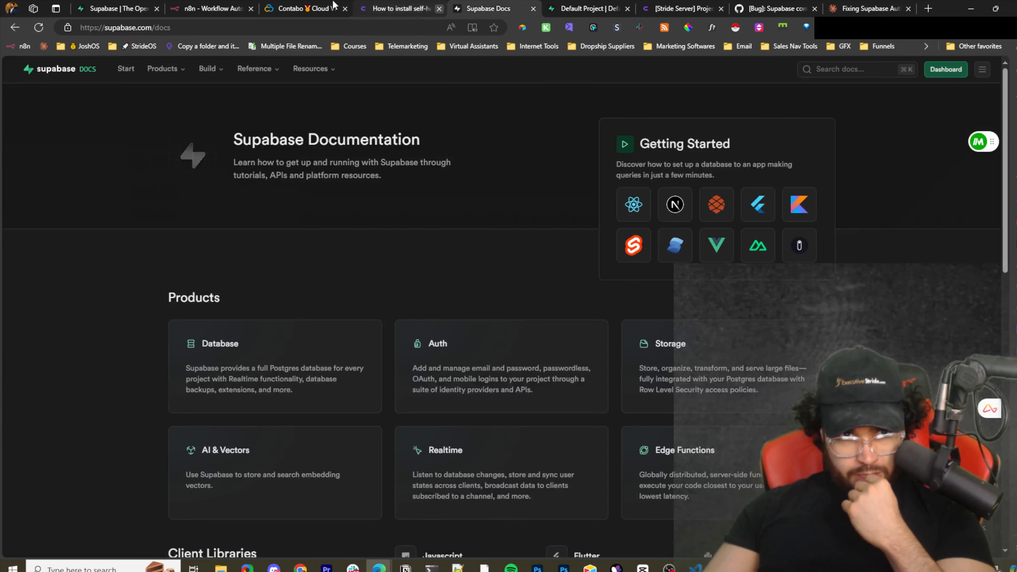
Examine the product feature cards on the Supabase homepage and close that page
click(295, 7)
click(212, 9)
click(120, 8)
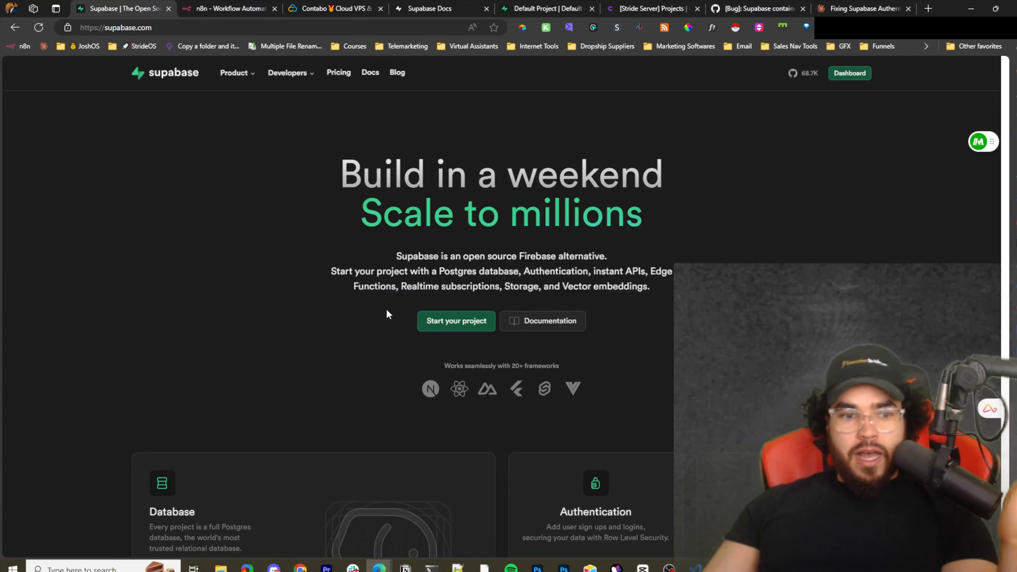
scroll(388, 317, down, 8)
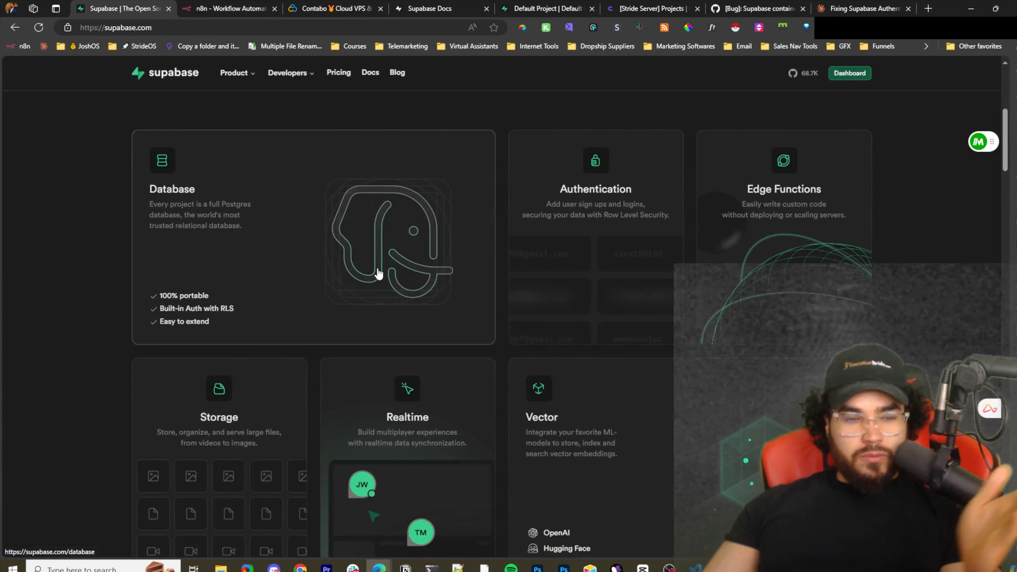
scroll(400, 257, down, 1)
scroll(360, 257, down, 2)
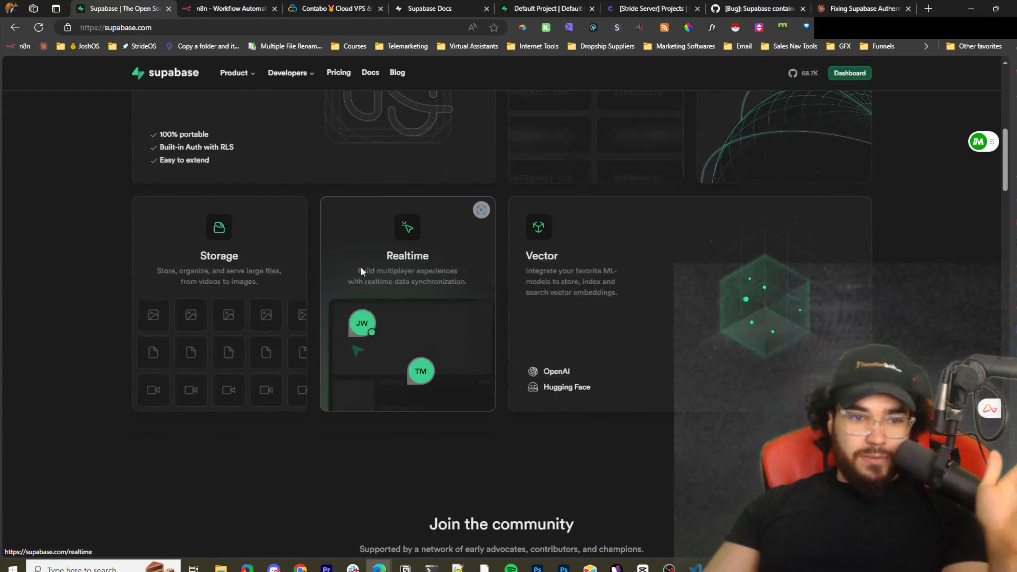
scroll(281, 304, up, 2)
scroll(302, 296, up, 5)
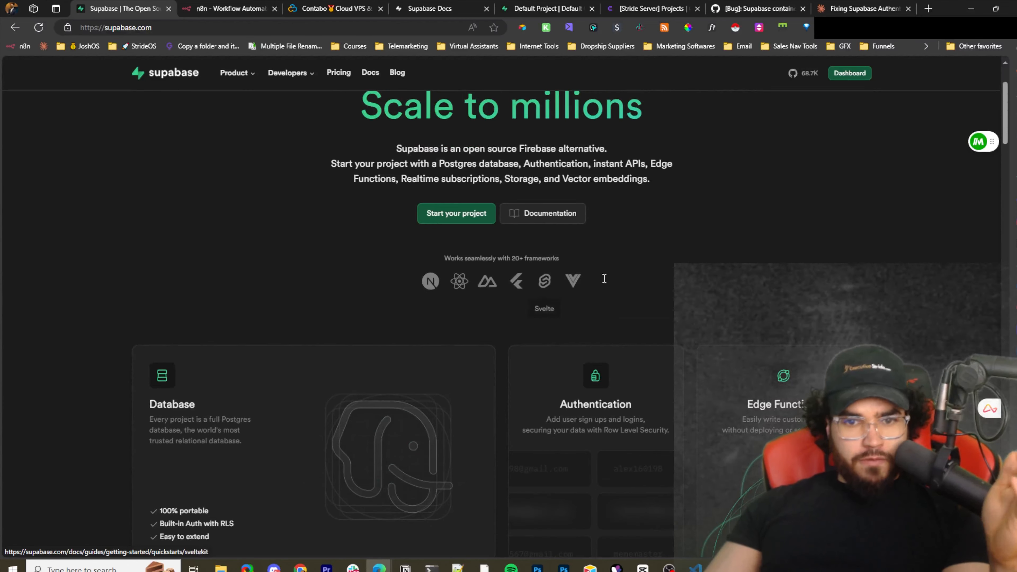
click(168, 9)
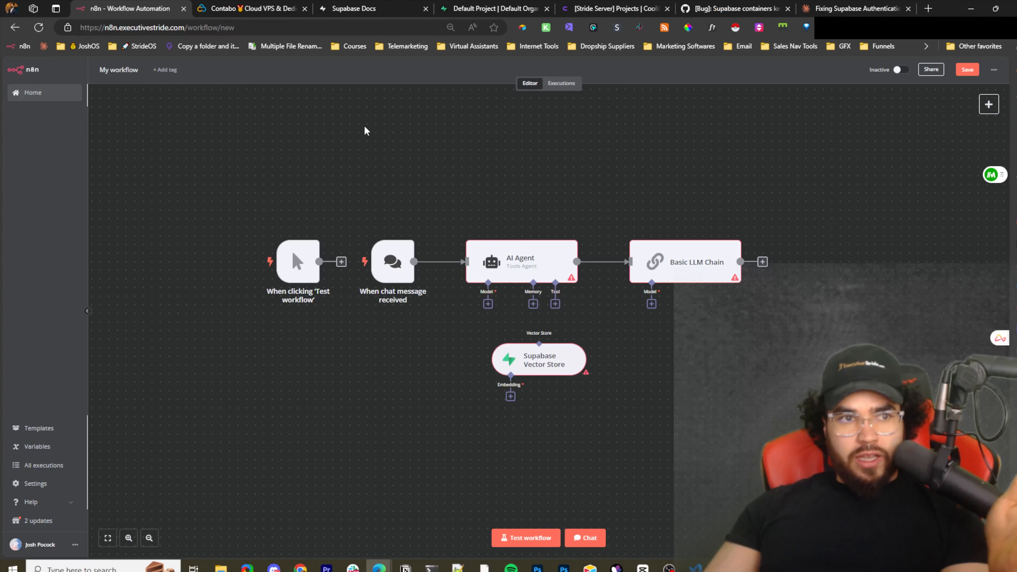
Reposition the Supabase Vector Store node slightly beneath the AI Agent node in the n8n workflow
mouse_move(537, 355)
mouse_down()
mouse_move(494, 347)
mouse_move(549, 370)
mouse_up()
click(632, 328)
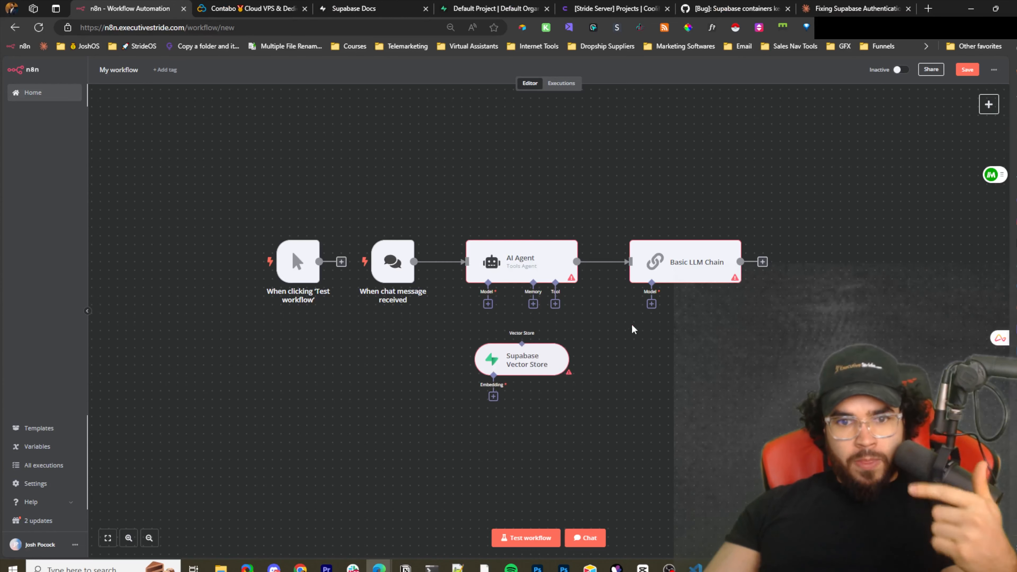
click(233, 6)
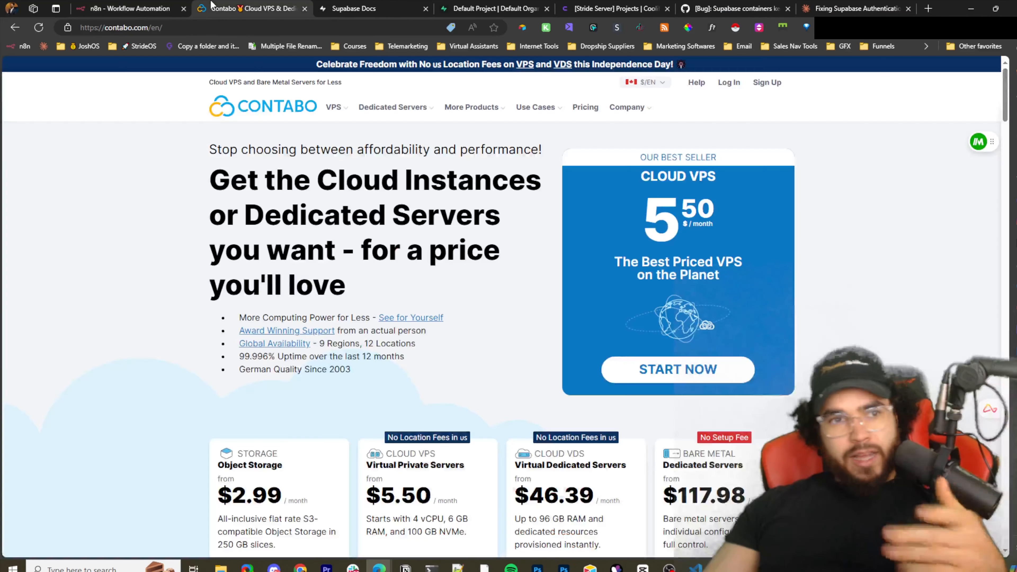
click(160, 5)
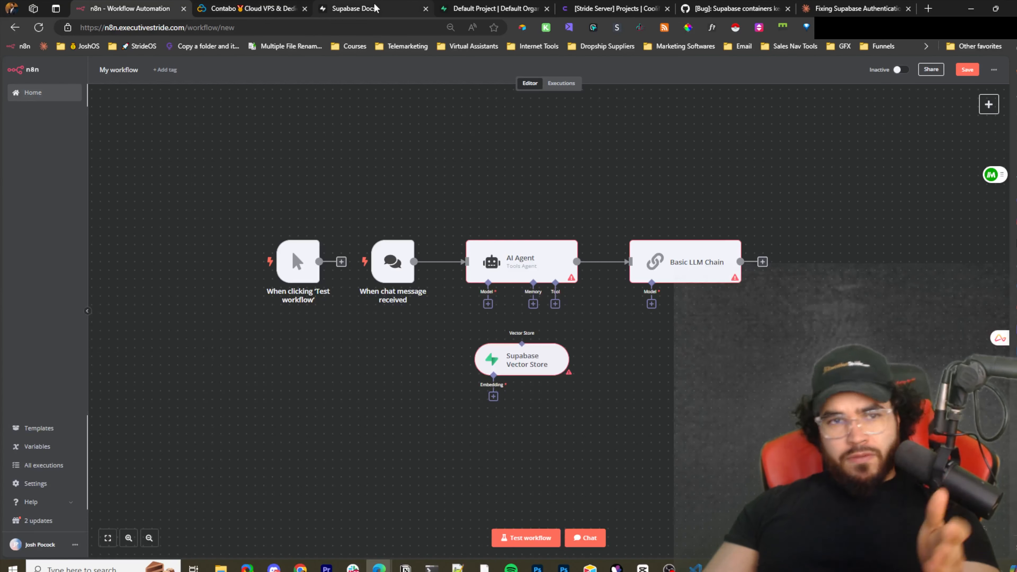
mouse_move(376, 7)
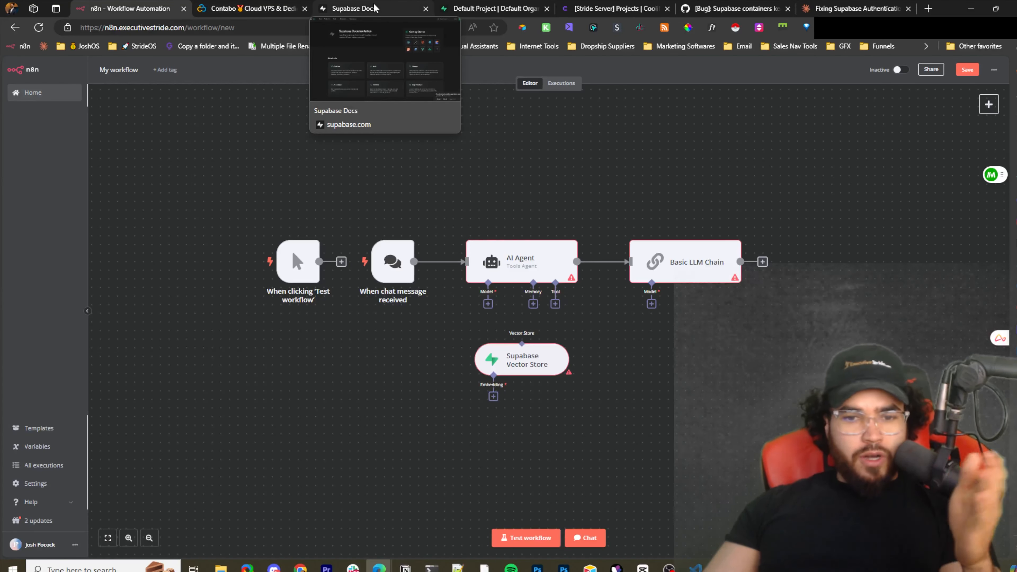
Compare the Cloud VPS plans on the Contabo website and close the page
click(265, 5)
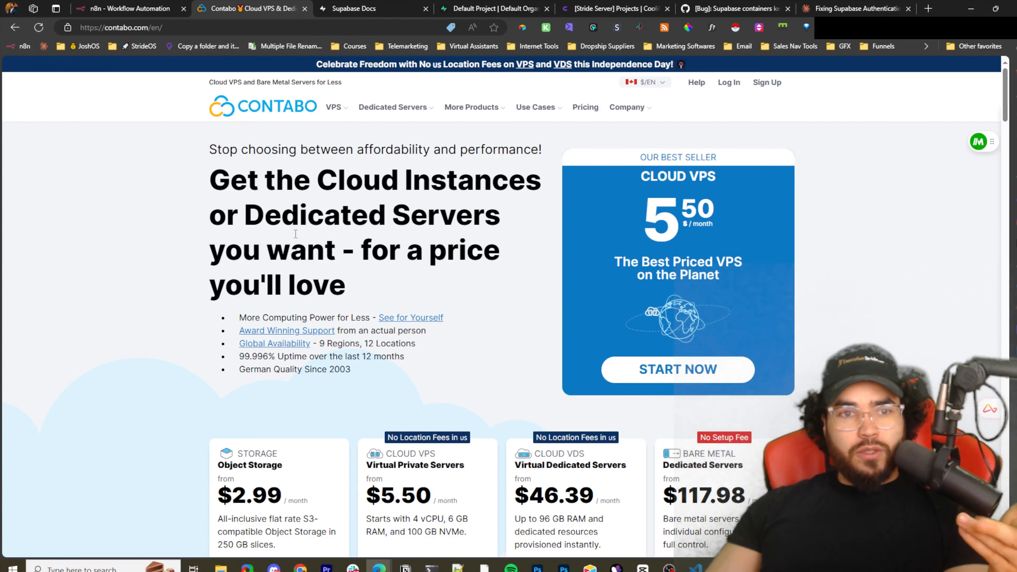
scroll(295, 234, down, 5)
scroll(296, 234, up, 5)
mouse_move(394, 107)
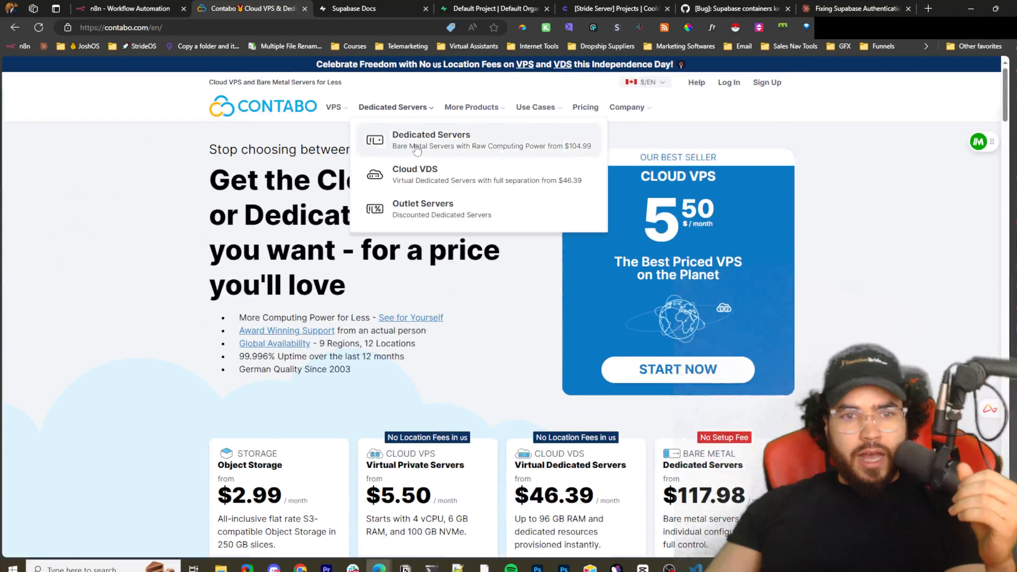
mouse_move(334, 107)
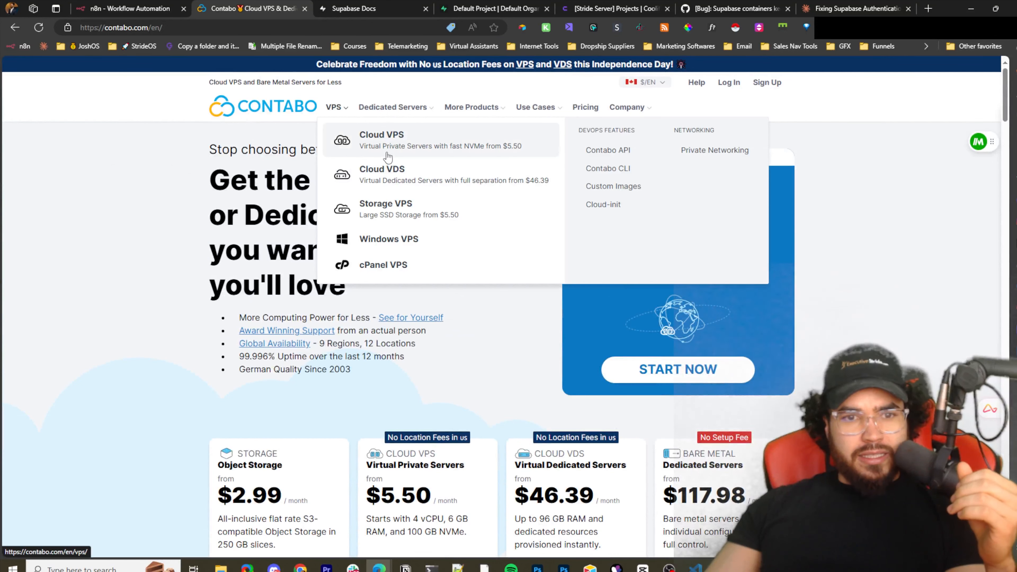
click(387, 157)
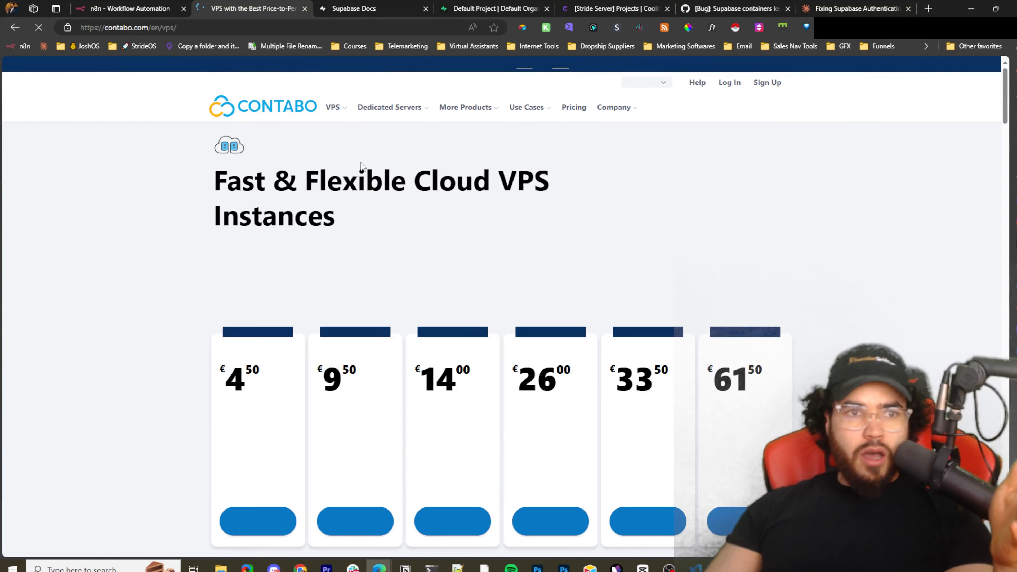
scroll(364, 182, down, 2)
scroll(365, 185, down, 2)
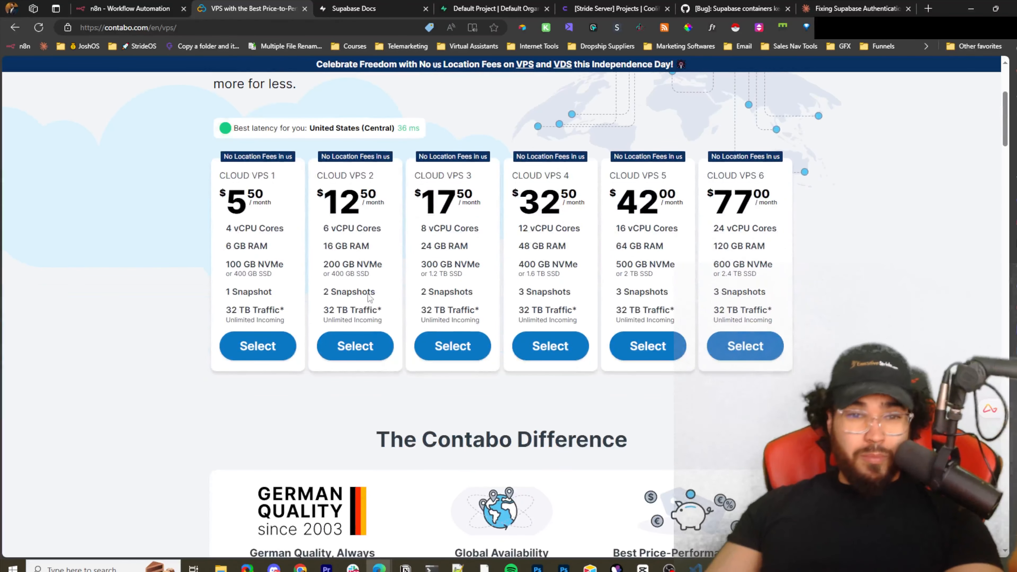
scroll(367, 296, up, 1)
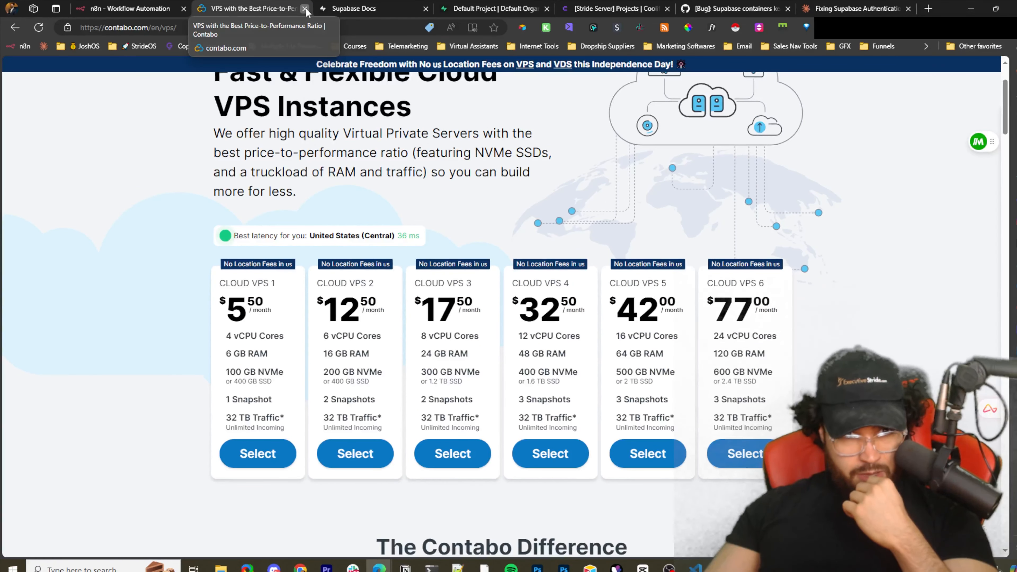
middle_click(259, 9)
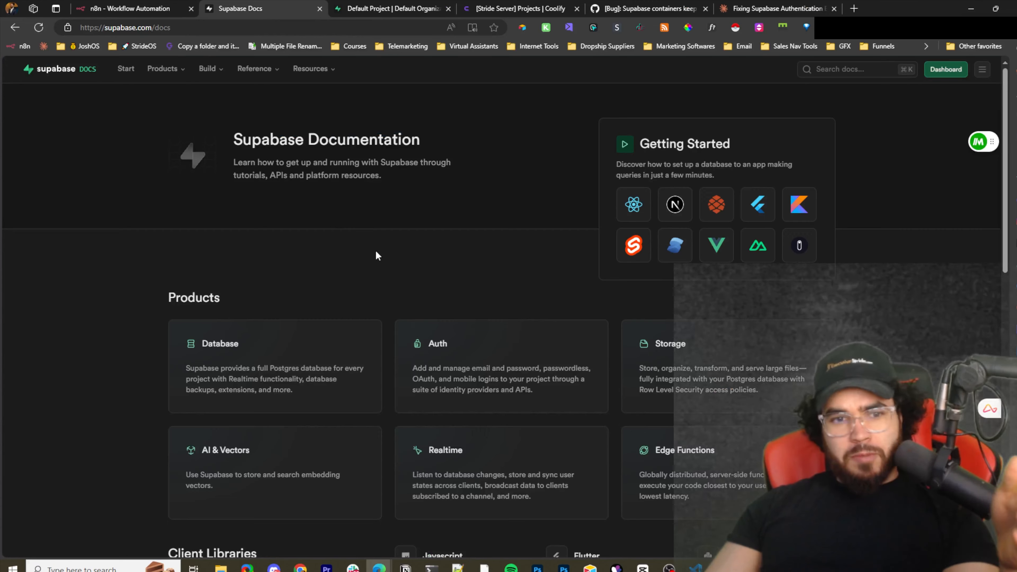
Look over the products in the Supabase documentation and the self-hosted Supabase project's welcome page
scroll(375, 250, down, 1)
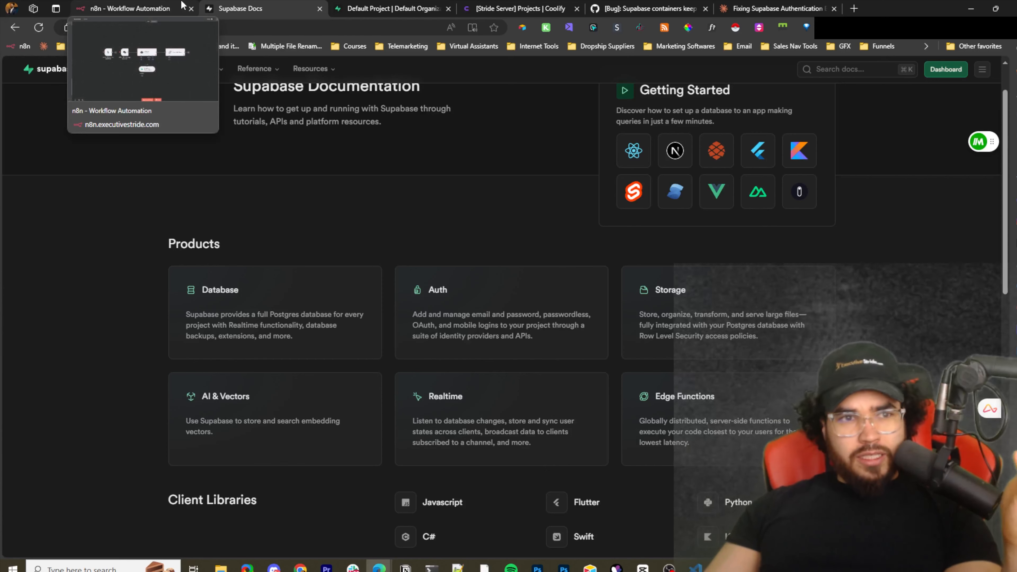
click(359, 6)
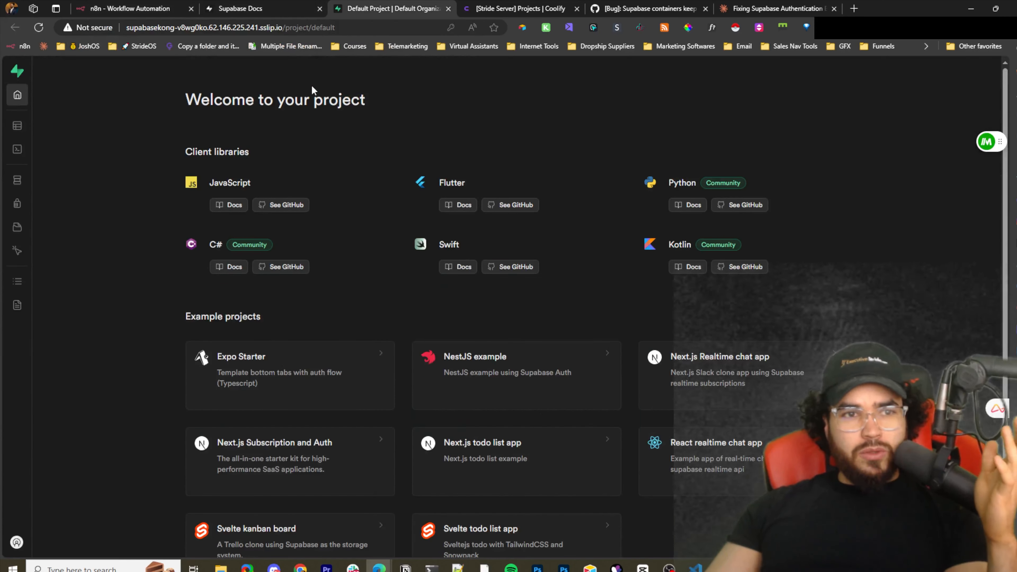
click(275, 6)
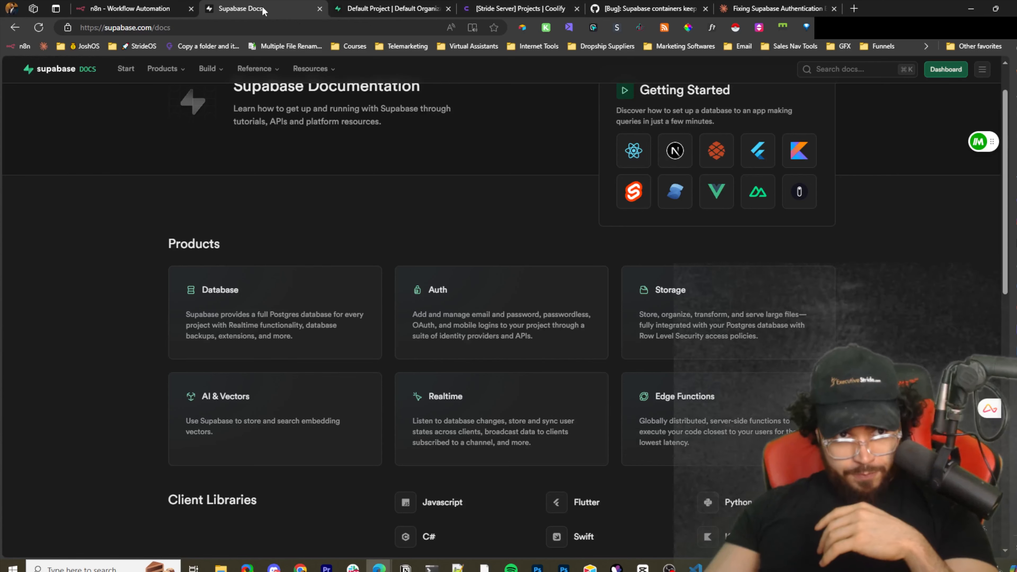
Switch to the Coolify projects page and decline the LastPass offer to update the saved password
click(491, 13)
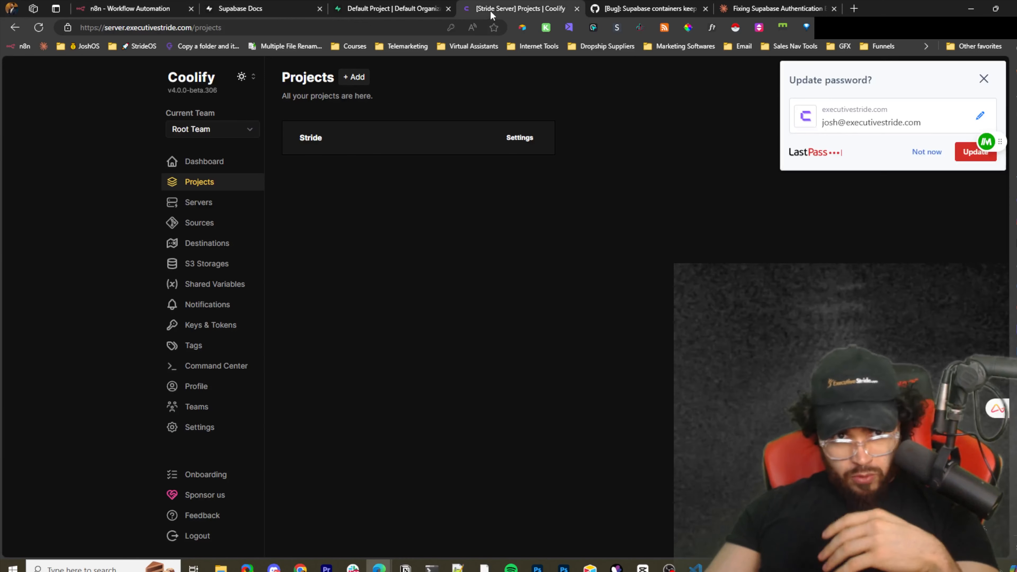
click(926, 152)
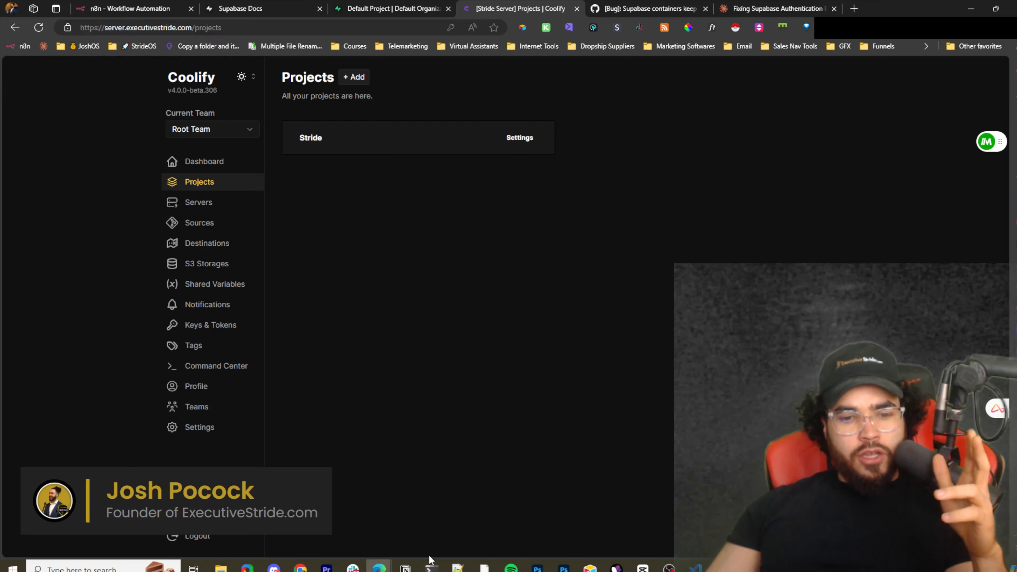
Switch to the terminal, review the earlier Docker Compose commands and output, and return to the Coolify projects page
click(431, 568)
scroll(523, 357, down, 2)
scroll(461, 348, up, 10)
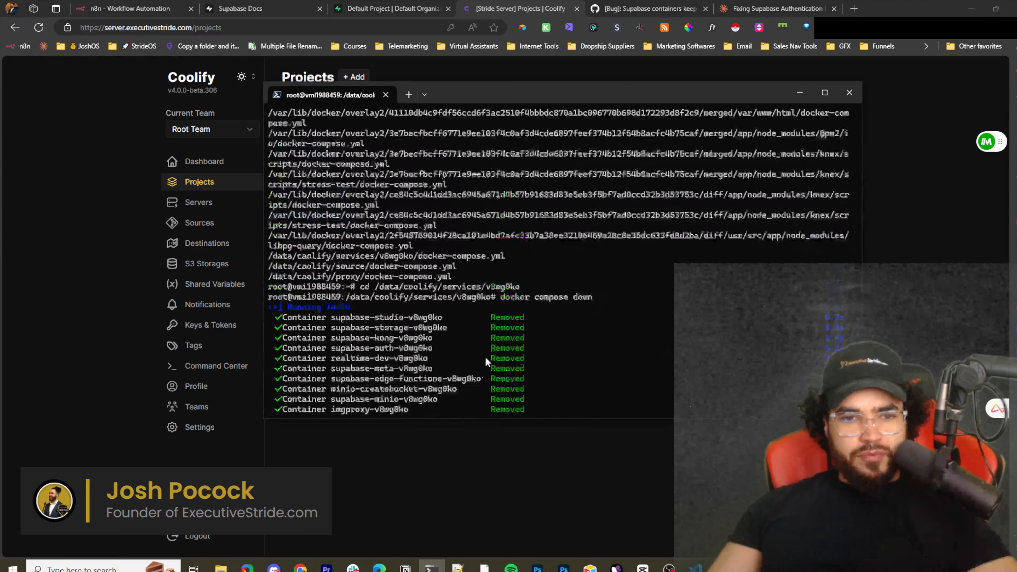
scroll(460, 354, up, 3)
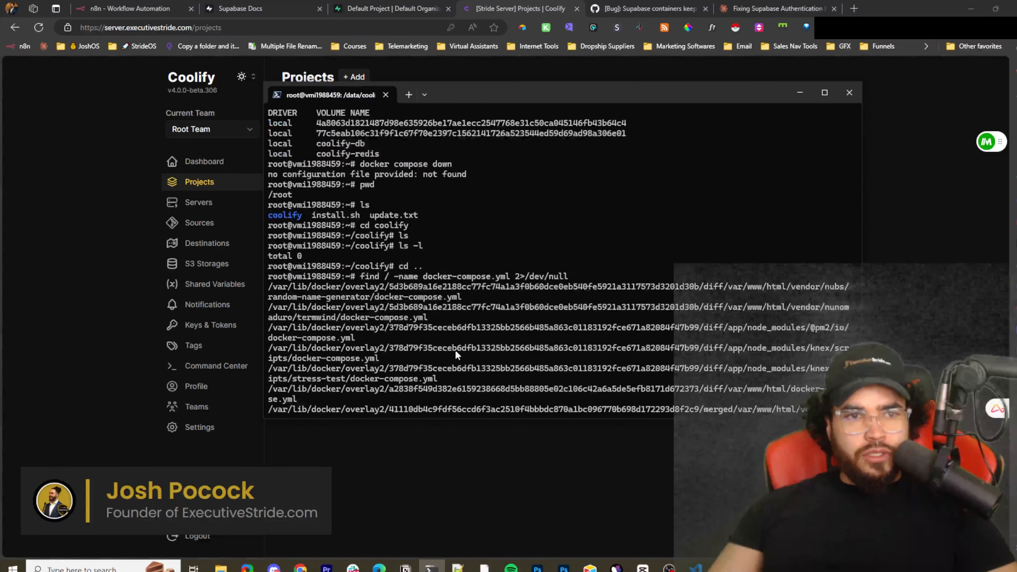
scroll(353, 292, up, 1)
click(142, 245)
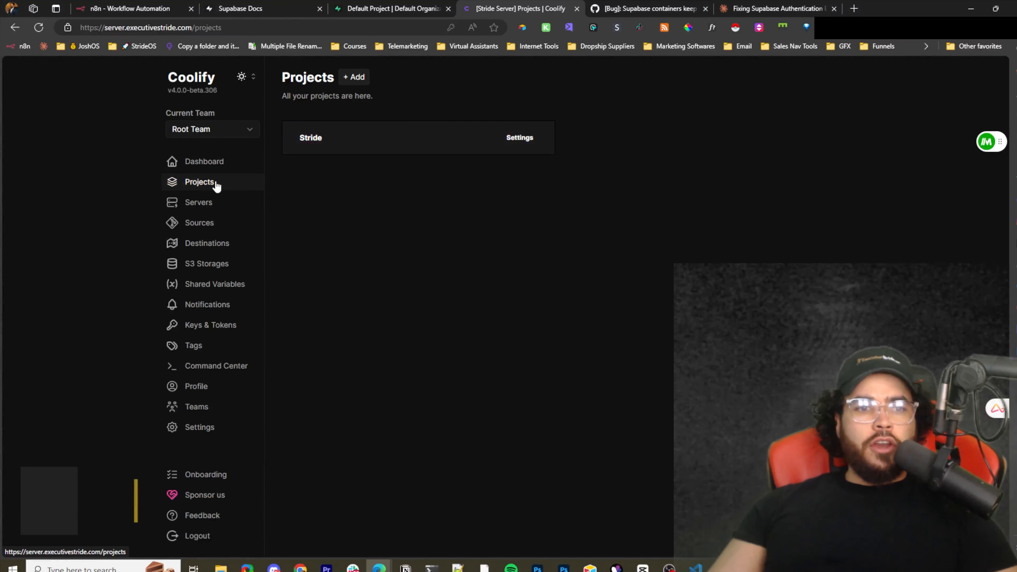
Open the Stride project's production resources, close the Supabase Default Project page, and start adding a new resource
click(317, 153)
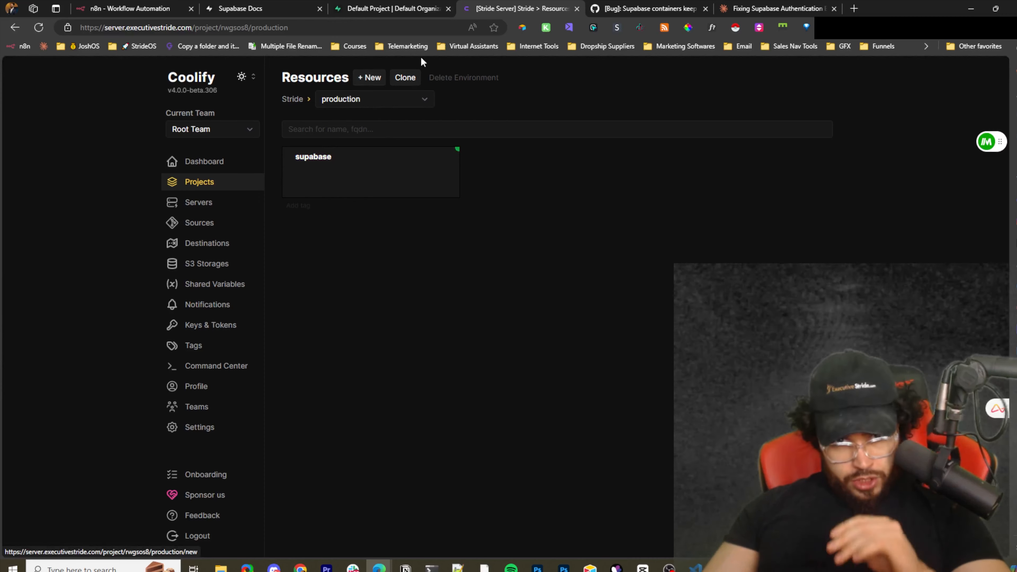
click(449, 8)
click(367, 78)
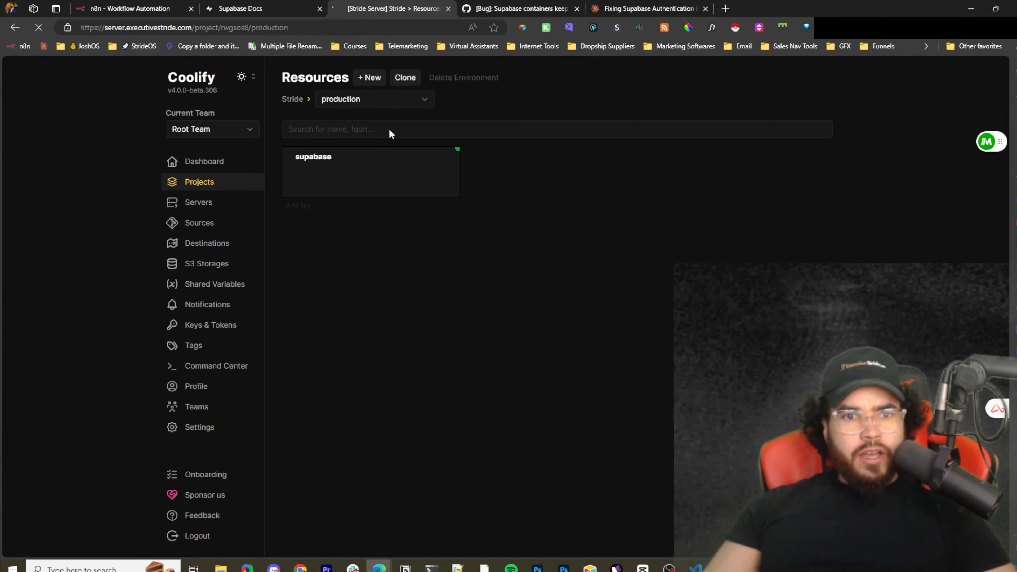
Look through the applications, databases and services that can be deployed as a new resource
scroll(462, 242, down, 3)
scroll(473, 351, up, 5)
scroll(470, 341, down, 13)
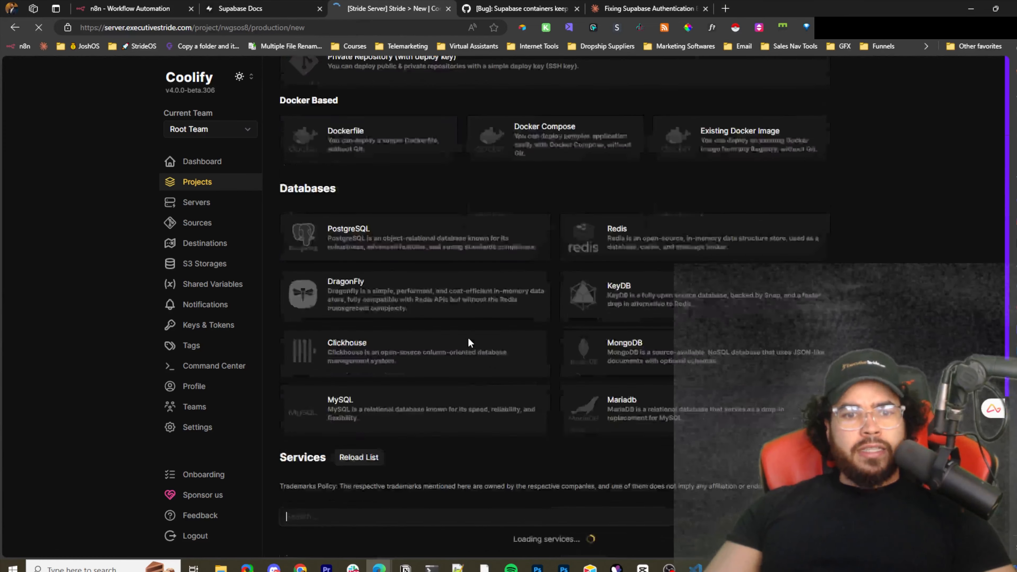
scroll(459, 346, up, 7)
scroll(376, 312, up, 7)
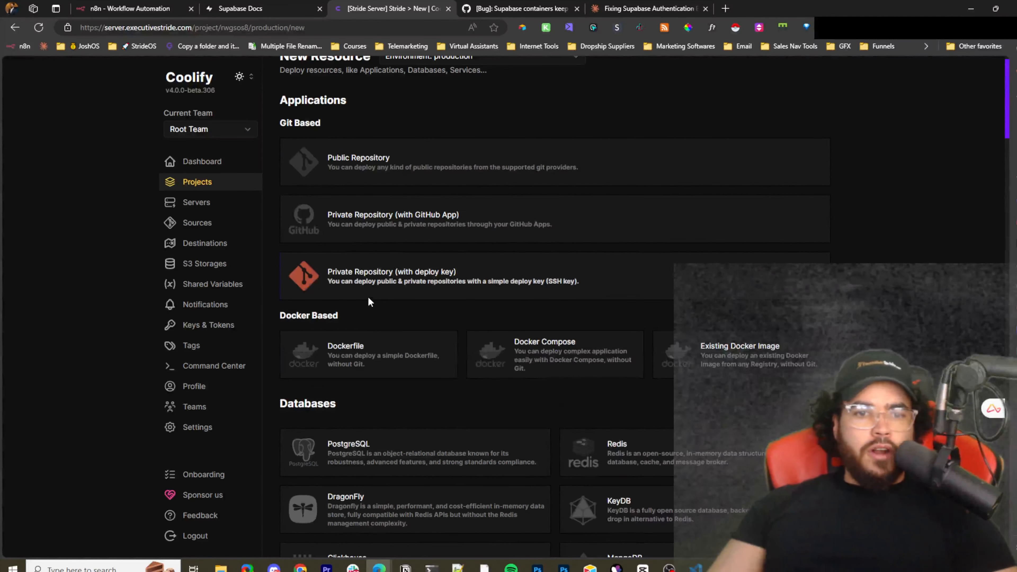
scroll(533, 268, down, 1)
scroll(480, 256, down, 10)
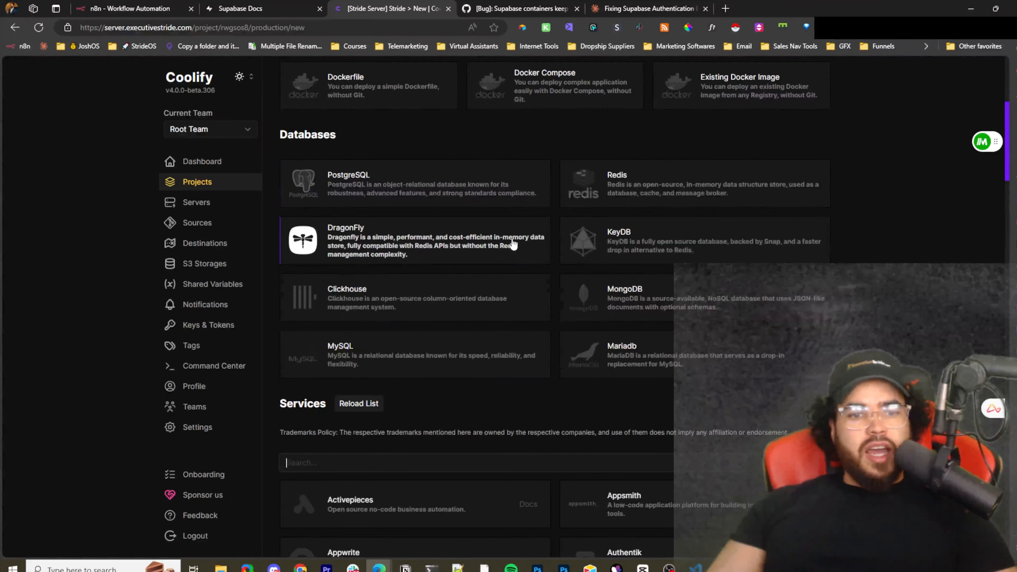
scroll(502, 262, down, 12)
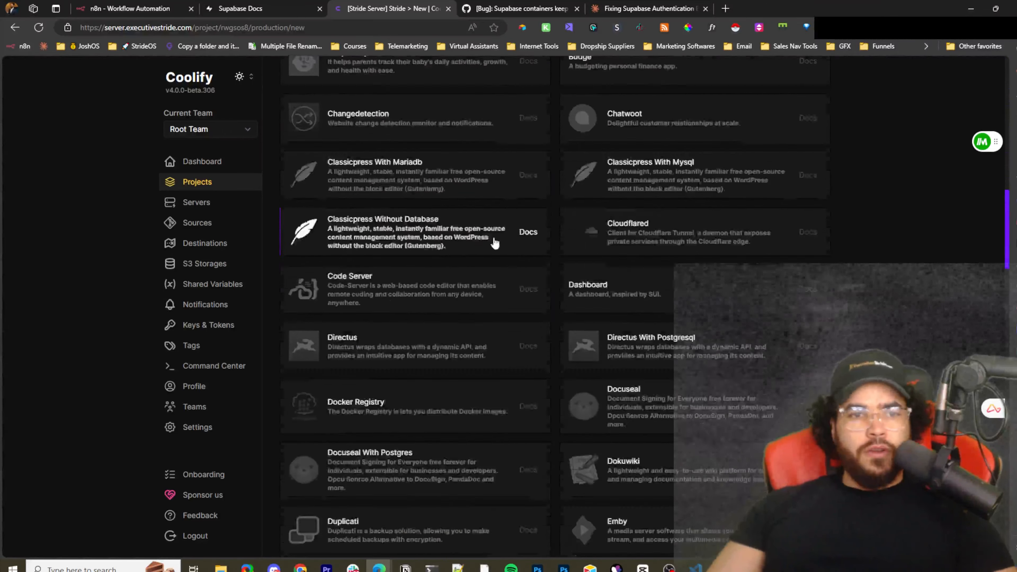
scroll(452, 246, down, 10)
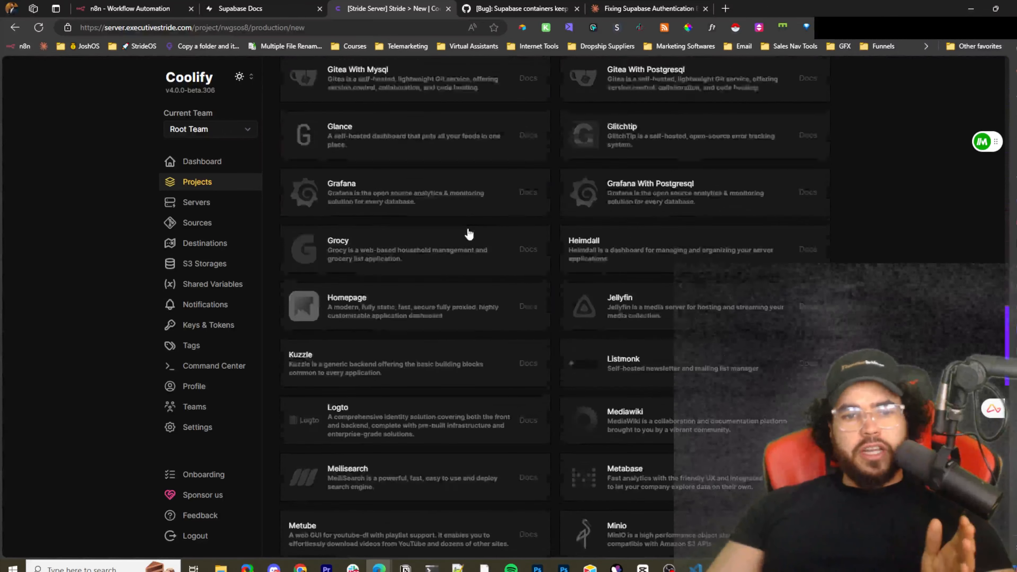
scroll(479, 249, down, 7)
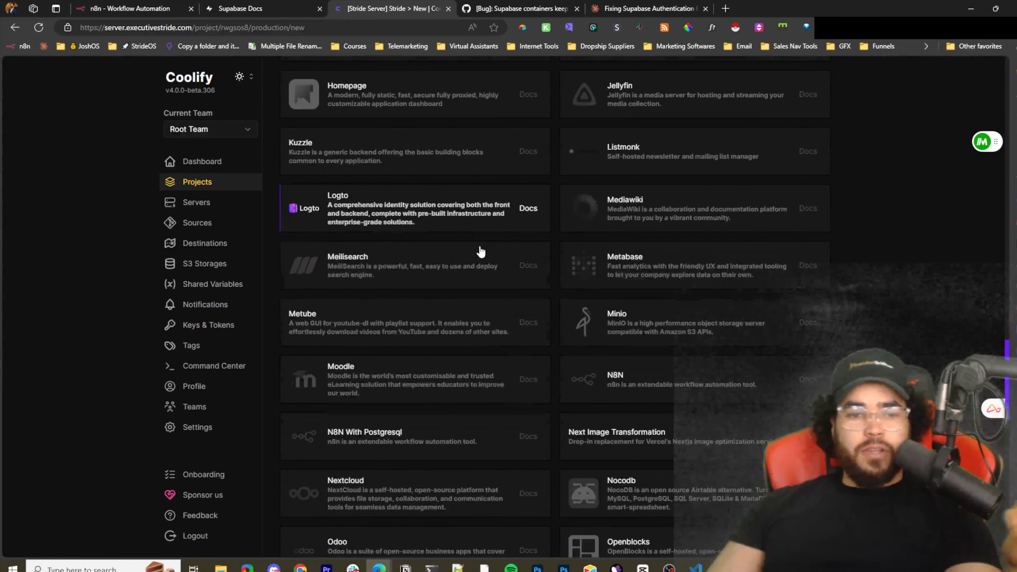
scroll(477, 242, down, 4)
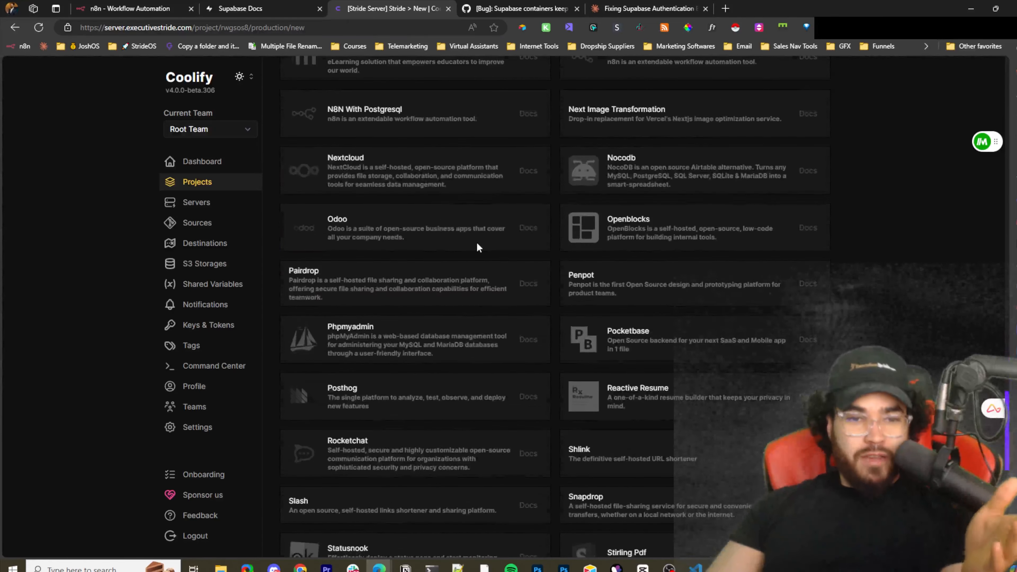
Add the Supabase service as a new resource with Standalone Docker (localhost-coolify) as its destination
scroll(408, 296, down, 9)
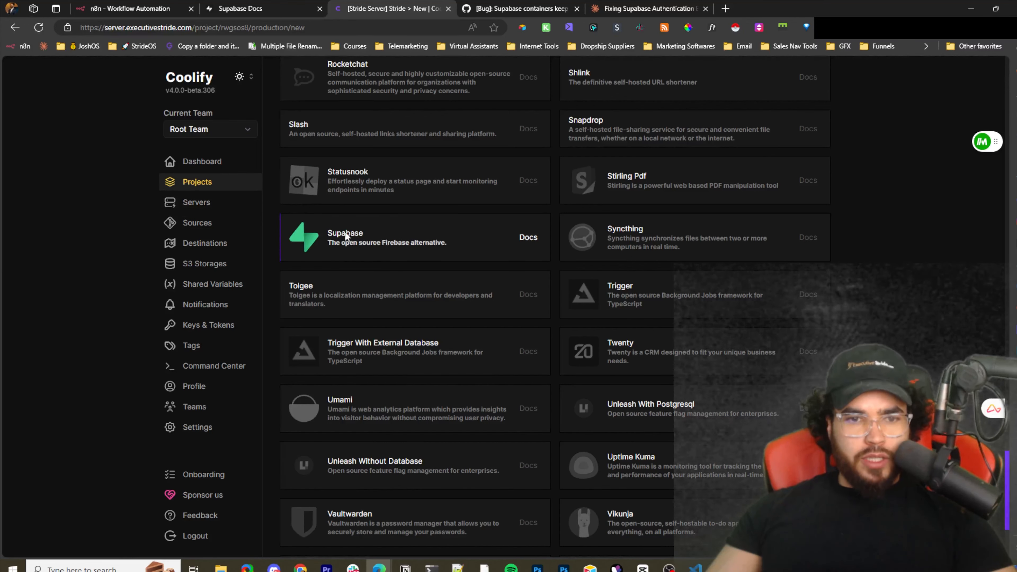
click(322, 234)
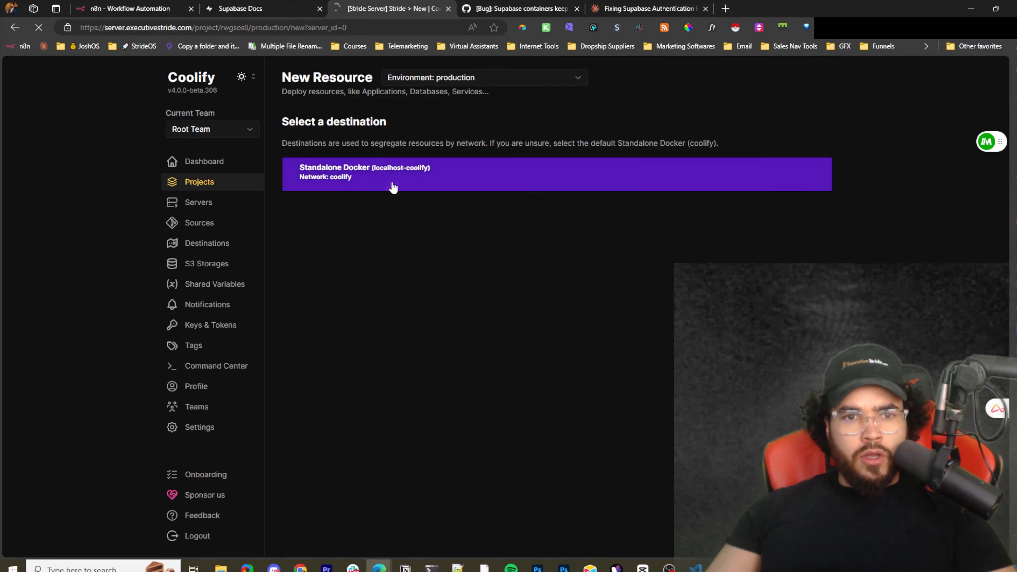
click(364, 180)
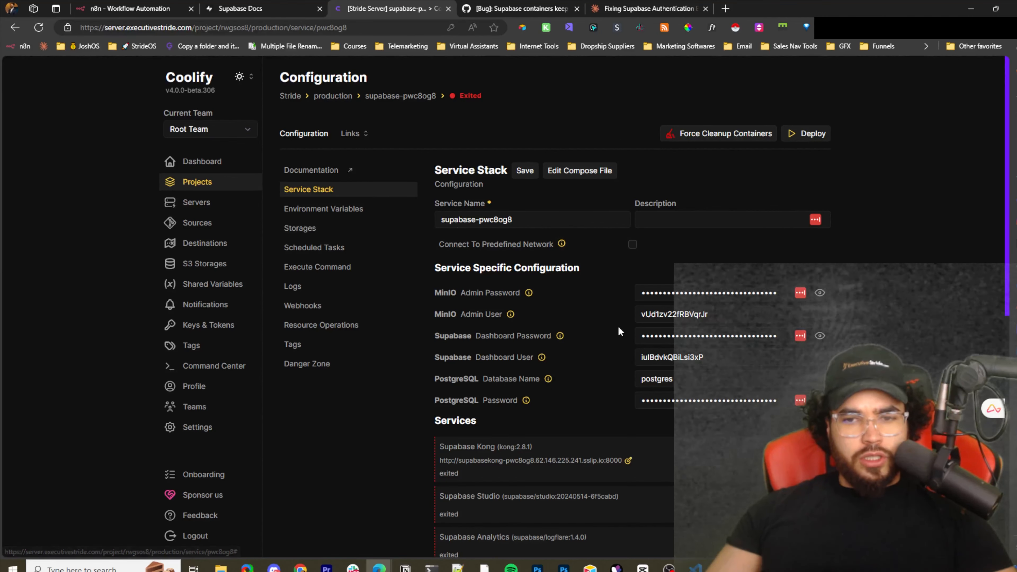
Review the new Supabase service stack's configuration and services, and deploy it
scroll(573, 322, down, 1)
scroll(616, 234, up, 1)
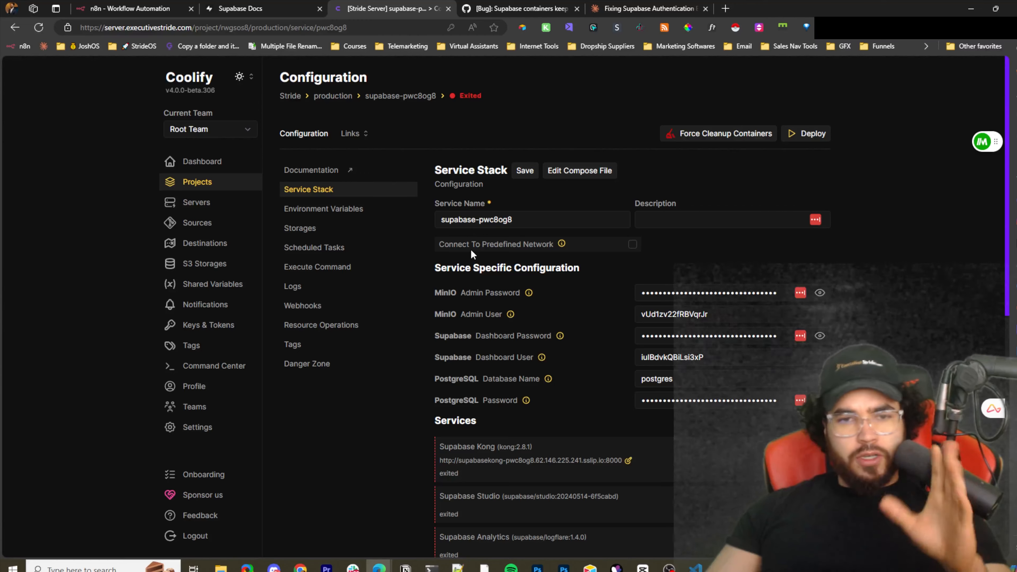
scroll(584, 314, down, 8)
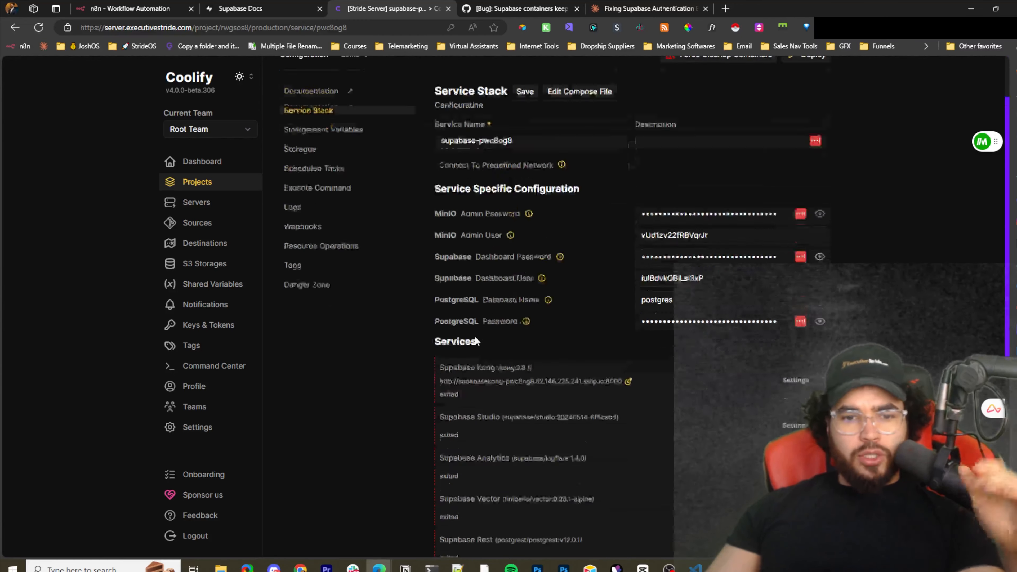
scroll(544, 324, up, 8)
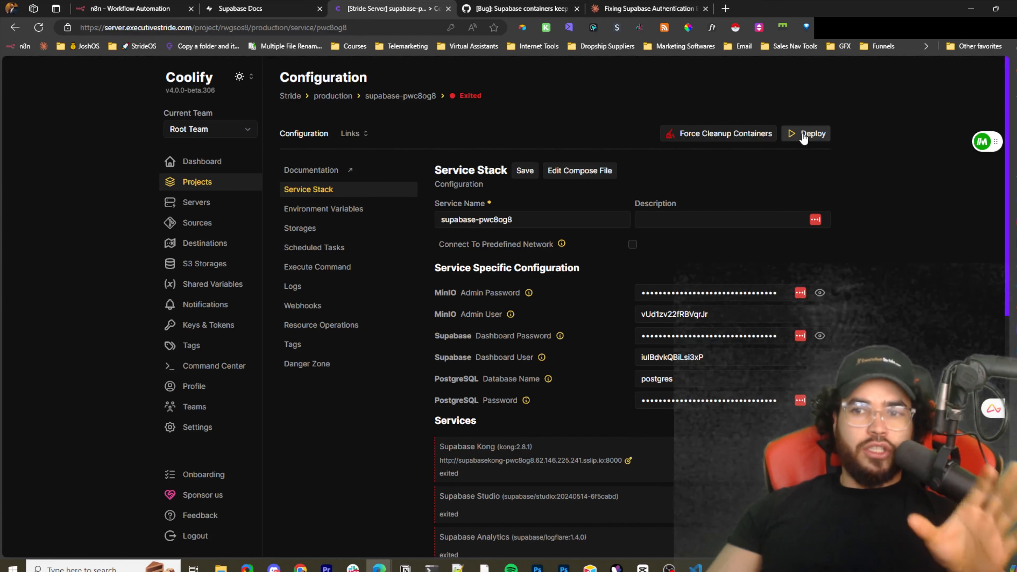
click(823, 134)
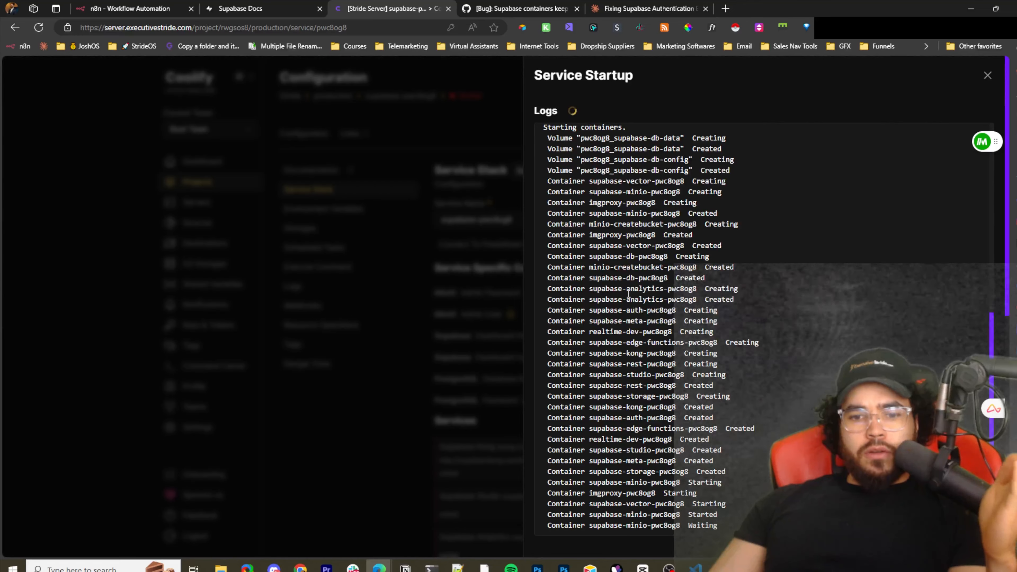
Examine the service startup logs for the image pulls and the state of the analytics and database containers
scroll(601, 284, up, 9)
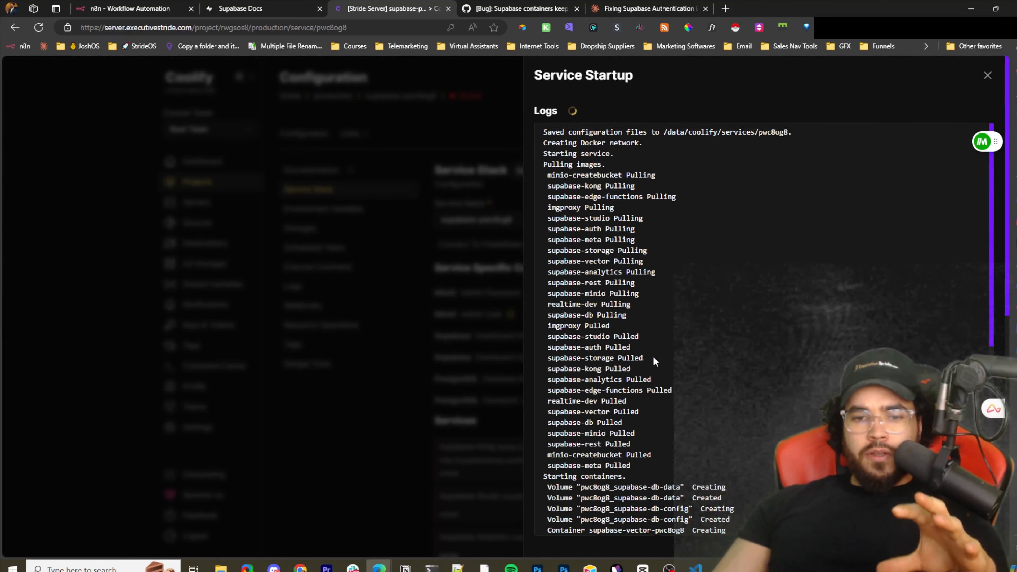
scroll(654, 356, down, 5)
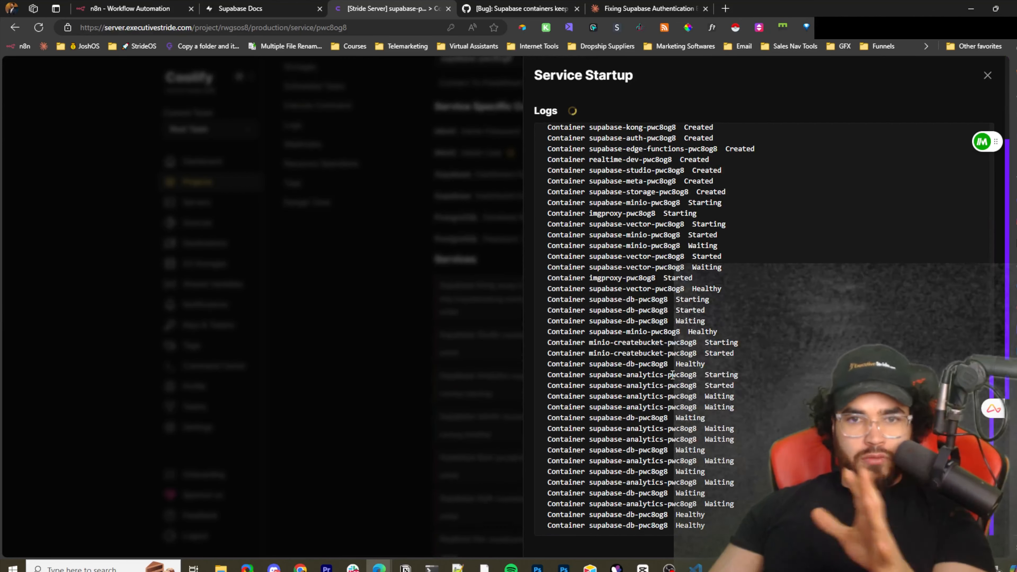
scroll(720, 330, down, 1)
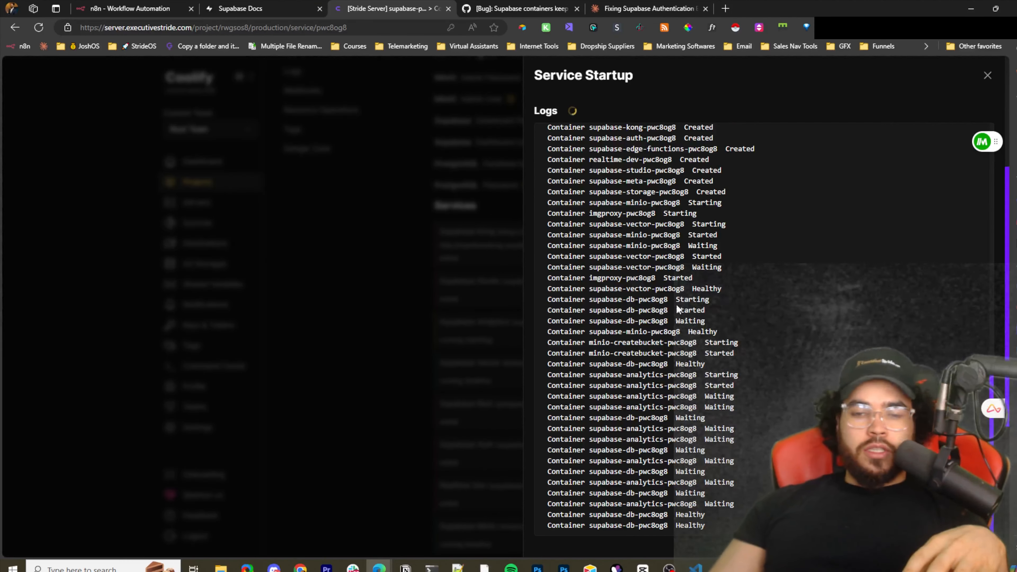
scroll(677, 308, down, 1)
drag(658, 385, 705, 406)
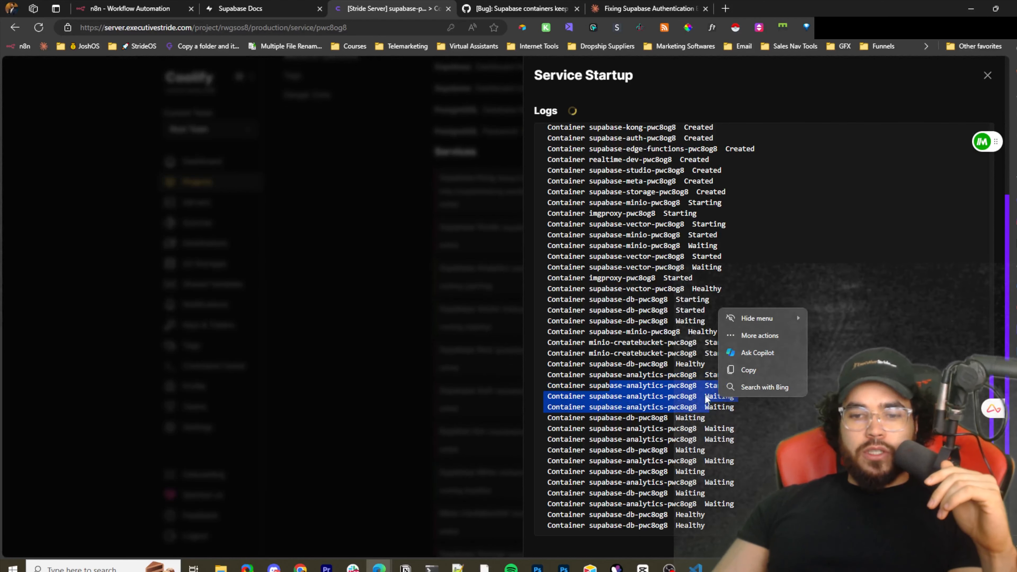
drag(639, 525, 673, 523)
click(722, 535)
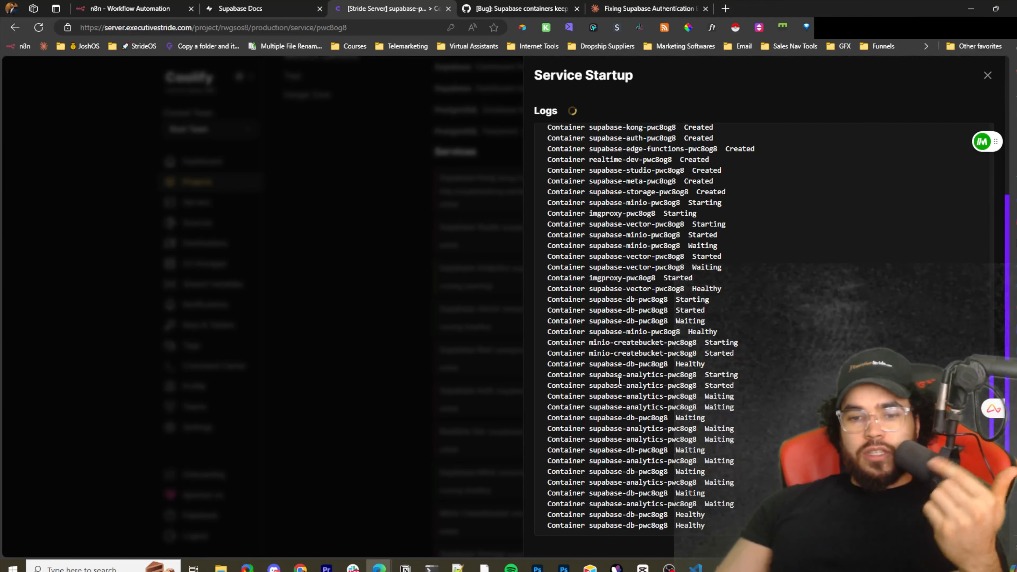
scroll(657, 352, down, 1)
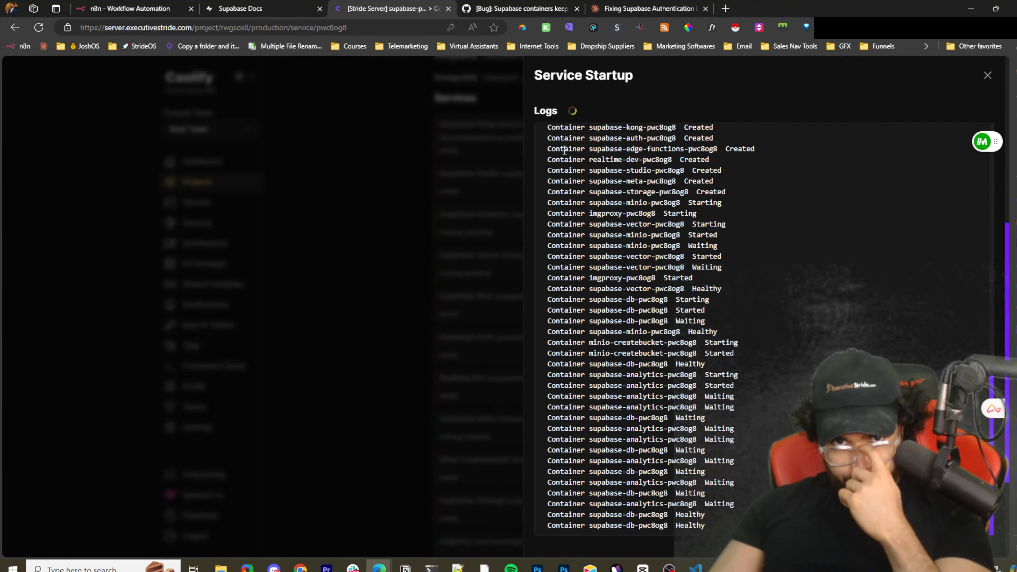
Switch to the Coolify GitHub issue about Supabase containers restarting and read its description and comments
click(507, 12)
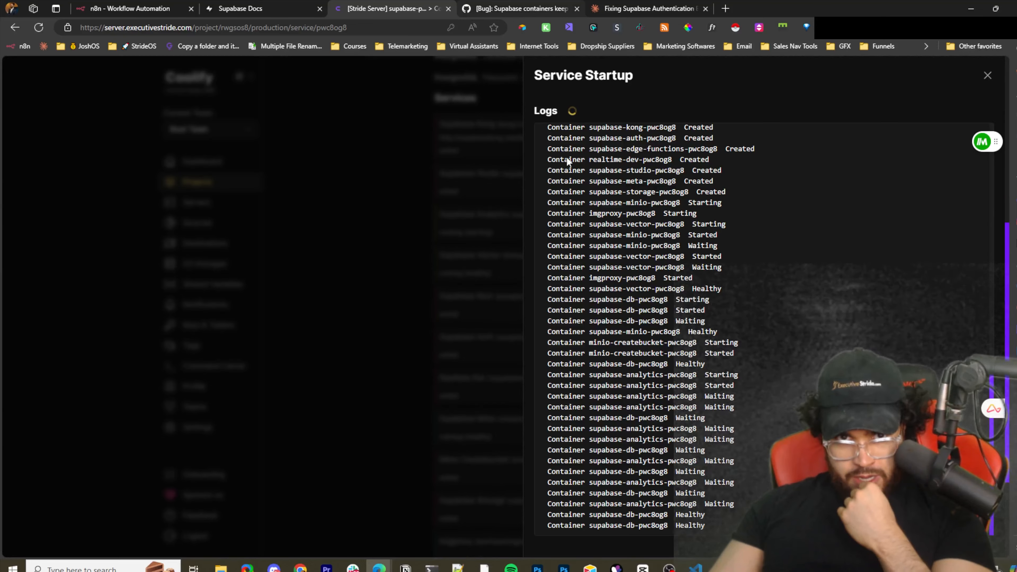
click(585, 207)
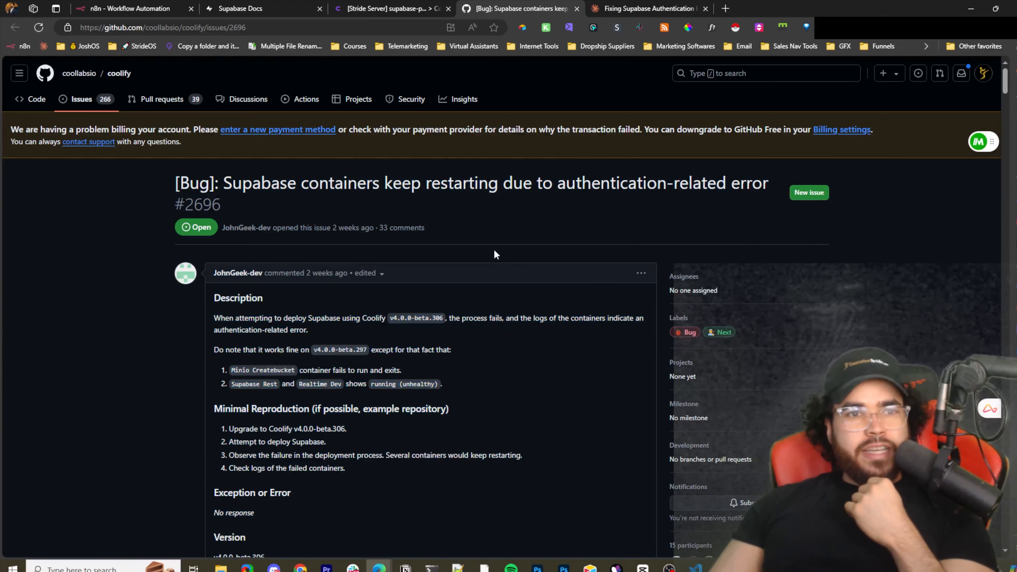
scroll(360, 272, down, 2)
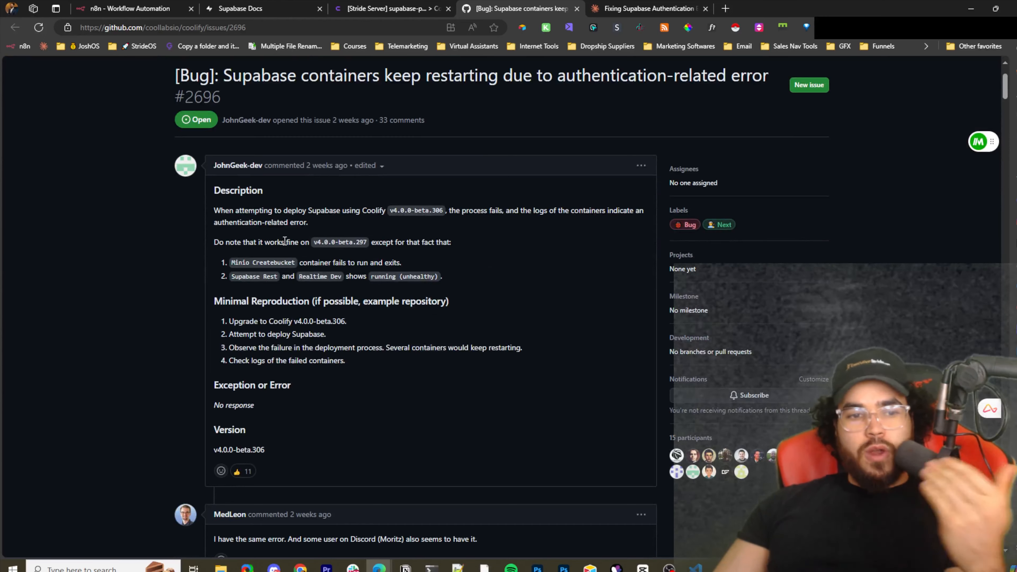
scroll(285, 240, down, 1)
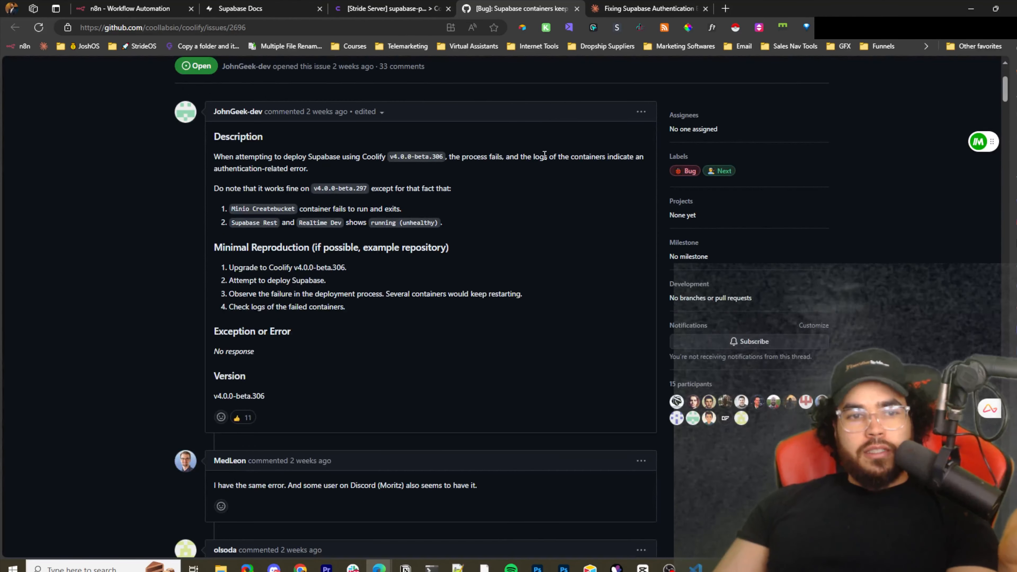
scroll(319, 244, down, 15)
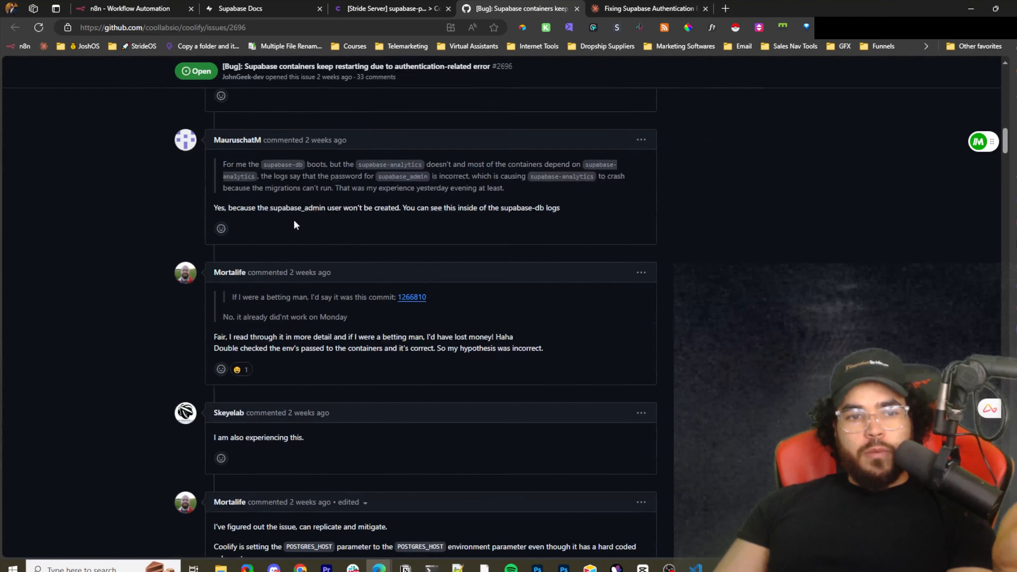
scroll(288, 217, down, 20)
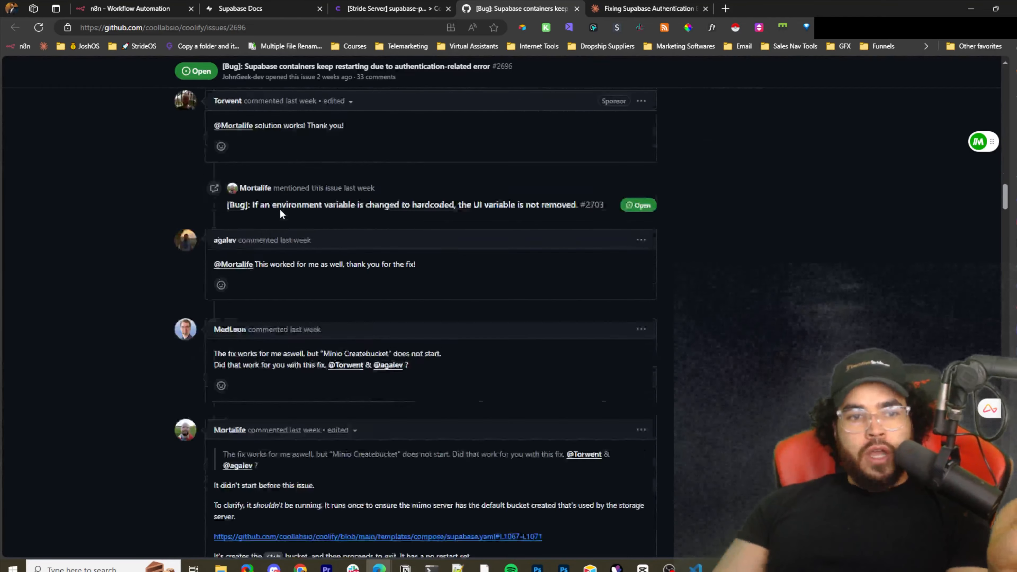
scroll(280, 209, down, 5)
Read the issue comment that explains the POSTGRES_HOST cause and its workaround, including the reference links
scroll(264, 205, up, 15)
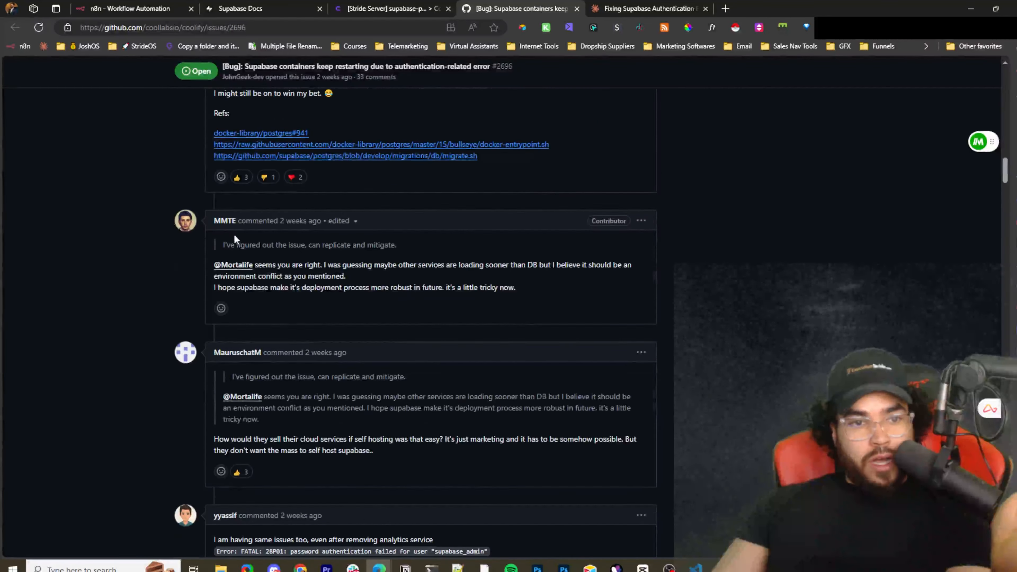
scroll(234, 239, up, 6)
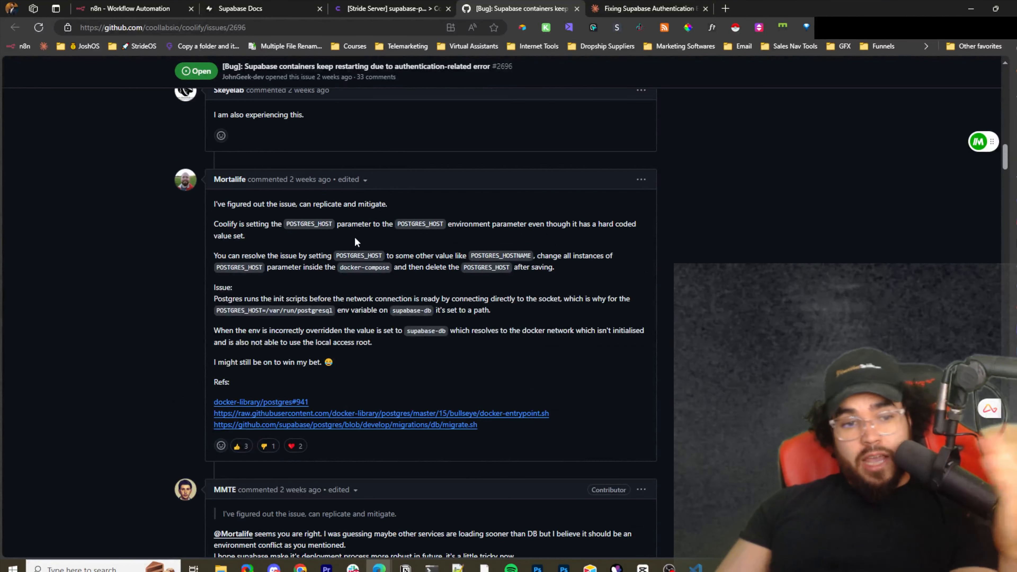
scroll(287, 345, down, 3)
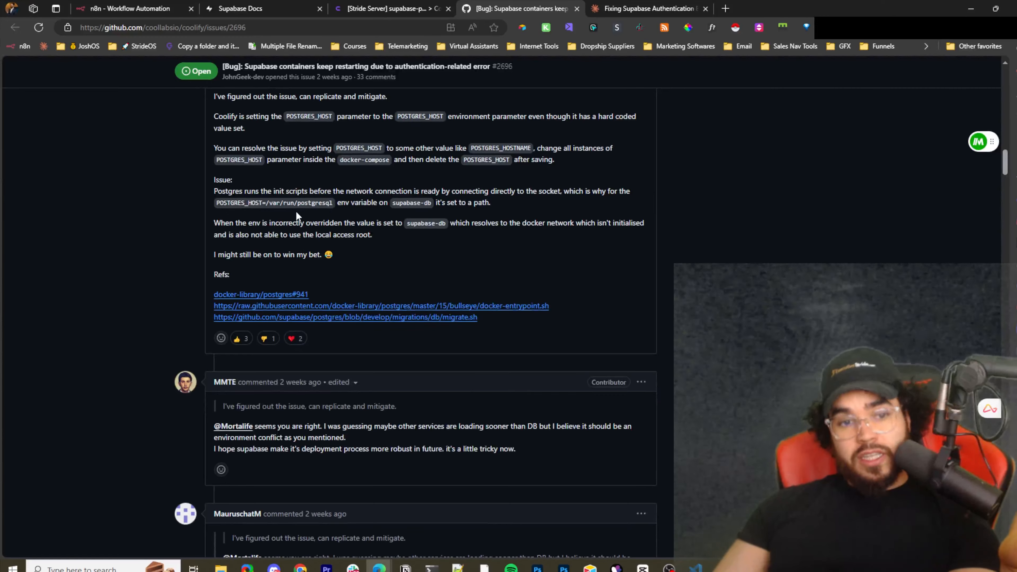
scroll(296, 211, up, 5)
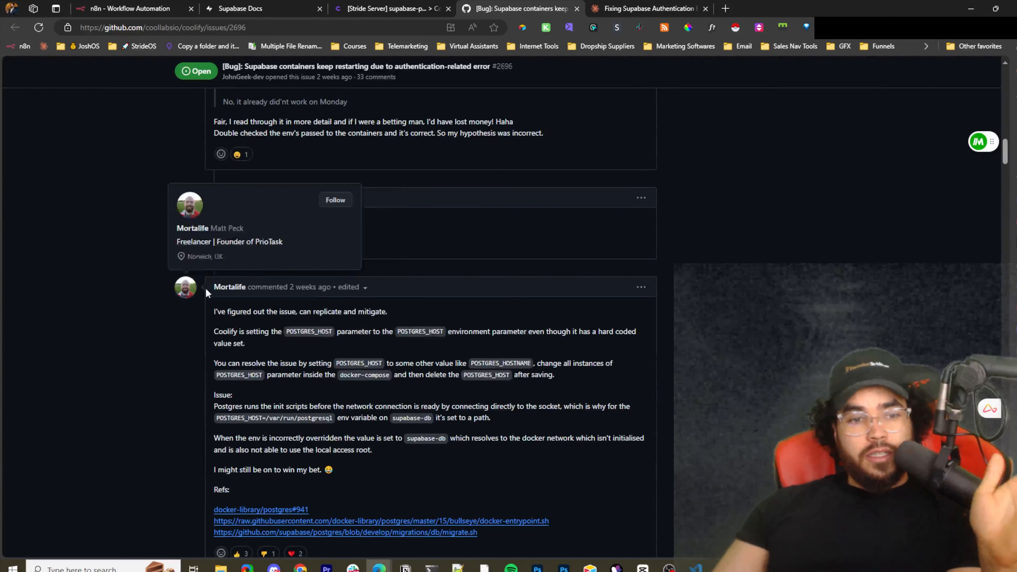
scroll(263, 312, down, 12)
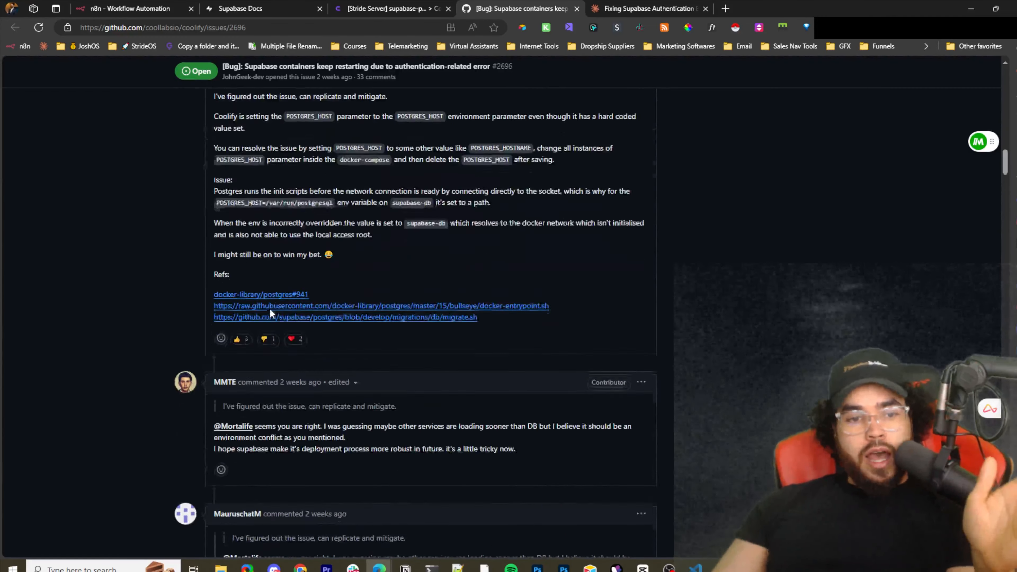
scroll(488, 307, down, 7)
scroll(465, 303, up, 9)
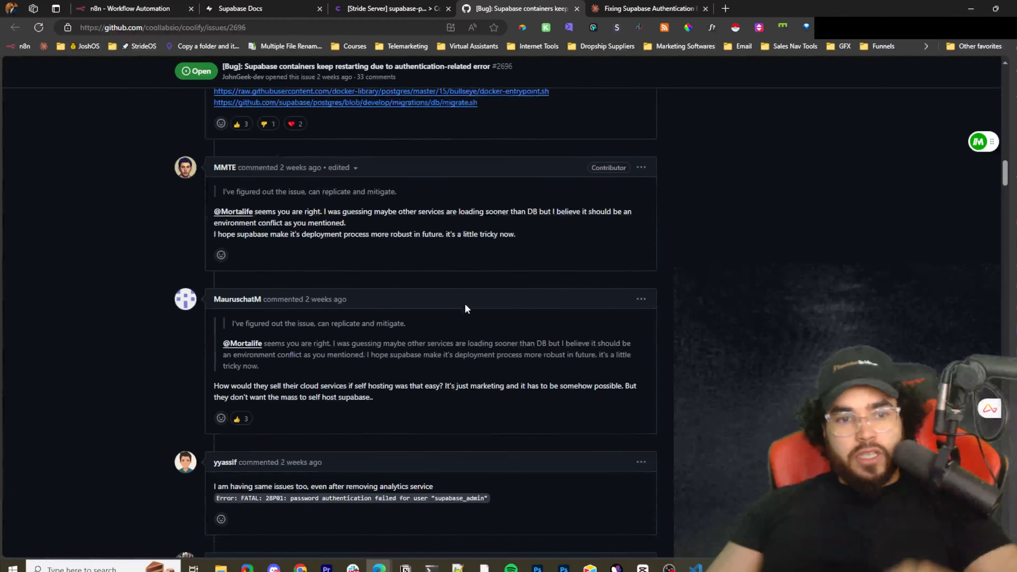
Read the remaining issue comments down to the last one, including the posted compose file and the step-by-step fixes
scroll(463, 302, down, 17)
scroll(240, 341, down, 20)
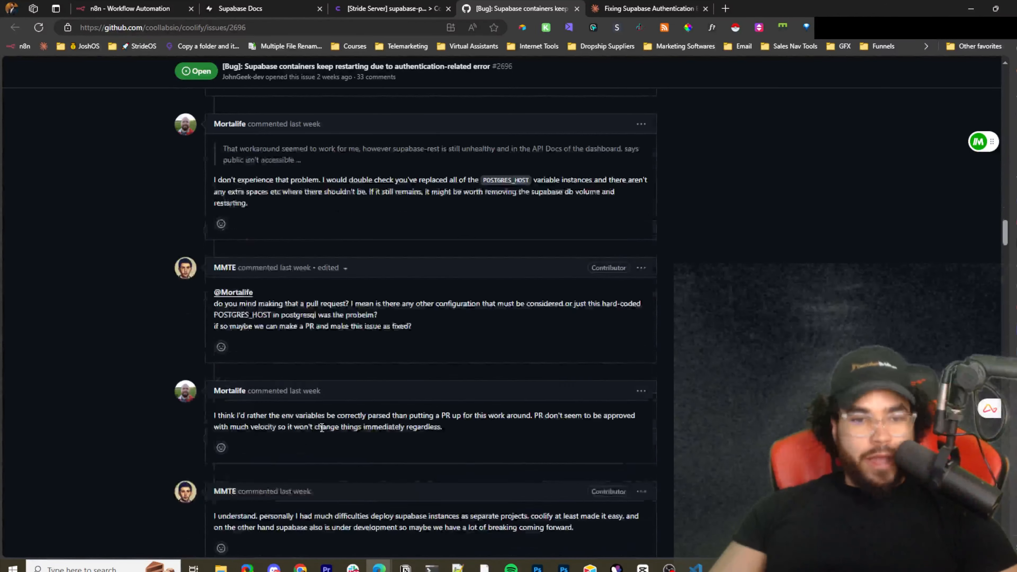
scroll(252, 349, down, 20)
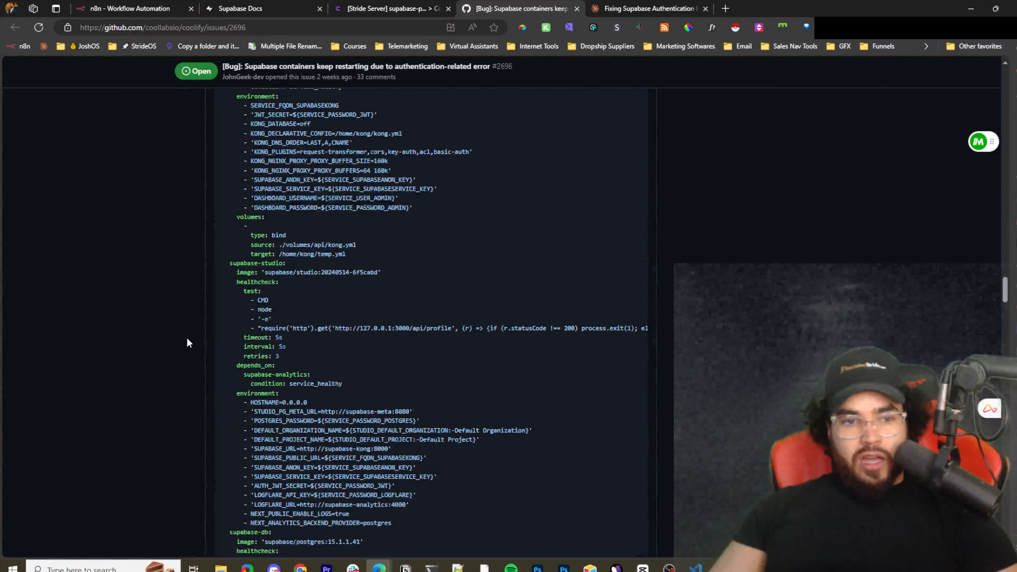
scroll(230, 343, down, 20)
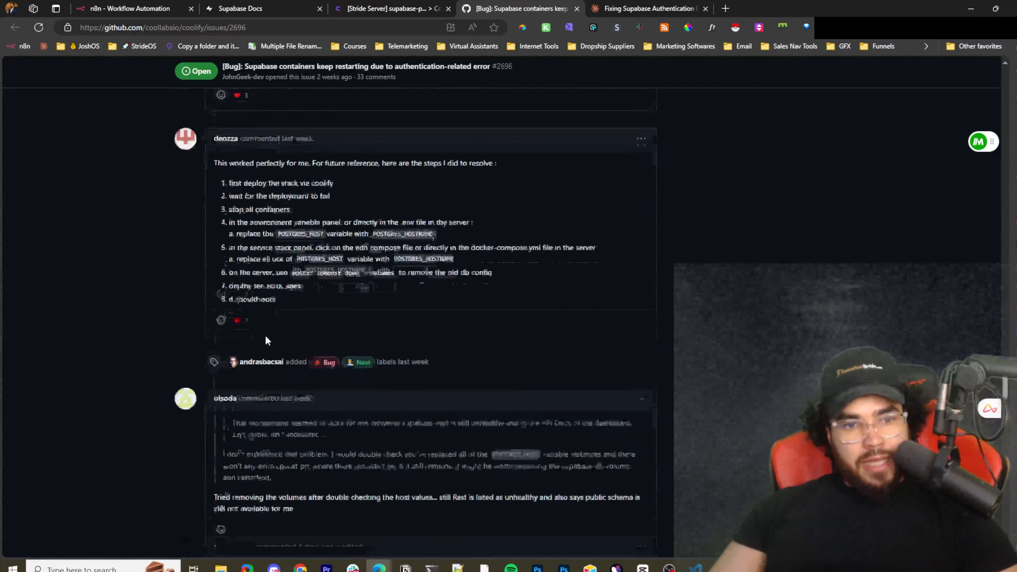
scroll(378, 294, down, 20)
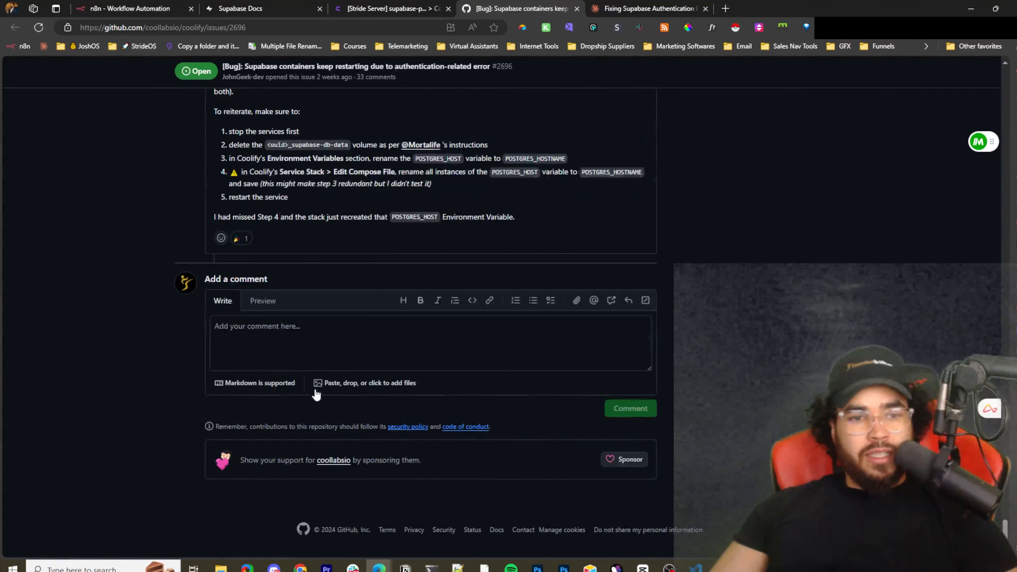
Select the text of the whole GitHub issue thread, from the last comment up to the title
scroll(365, 350, up, 3)
triple_click(469, 324)
scroll(267, 317, up, 20)
drag(358, 303, 199, 182)
scroll(253, 401, up, 20)
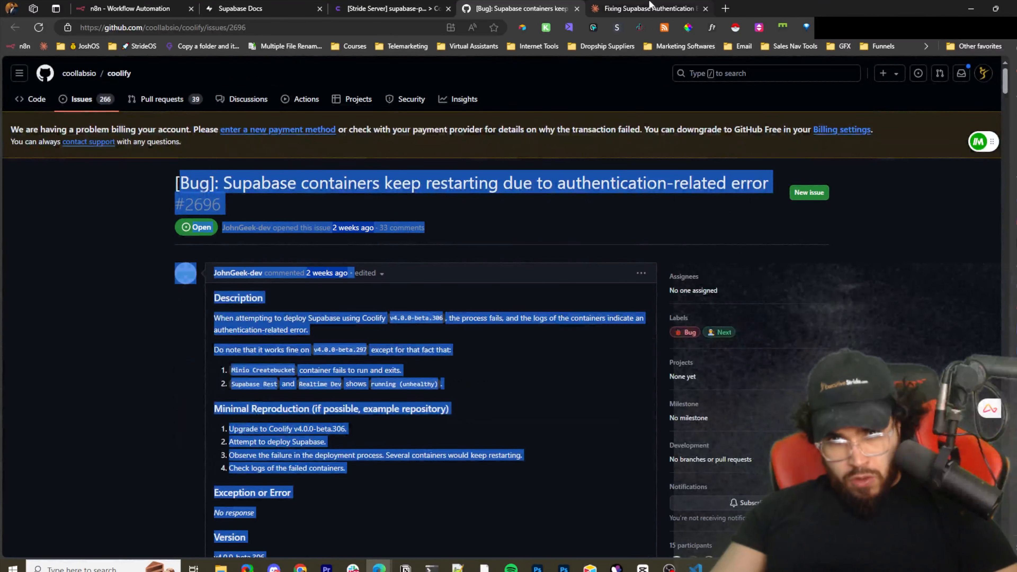
Switch to the Claude chat about the Supabase authentication error and open the Coolify Supabase Install project from the projects list
click(640, 5)
scroll(485, 231, up, 5)
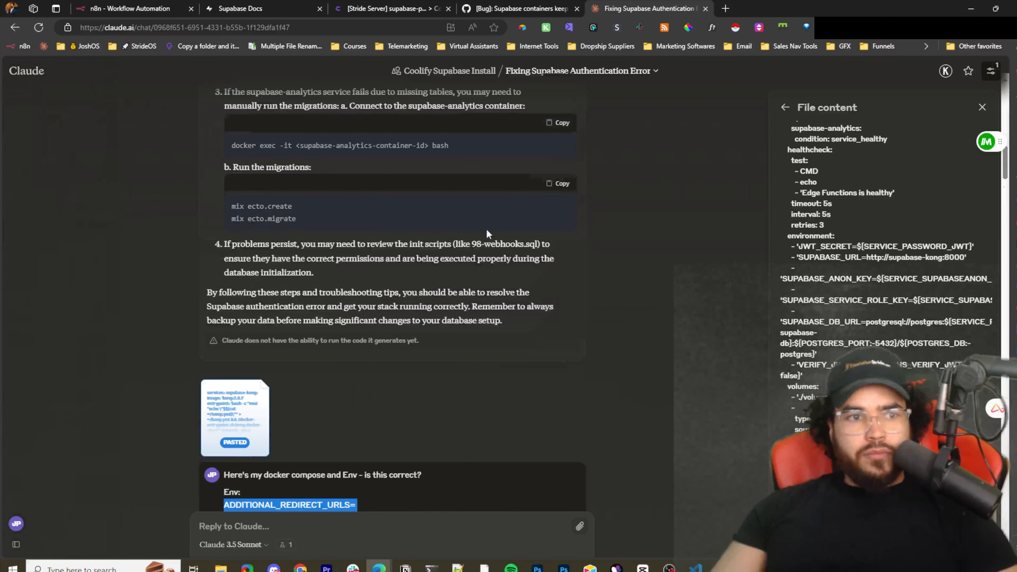
scroll(197, 180, up, 12)
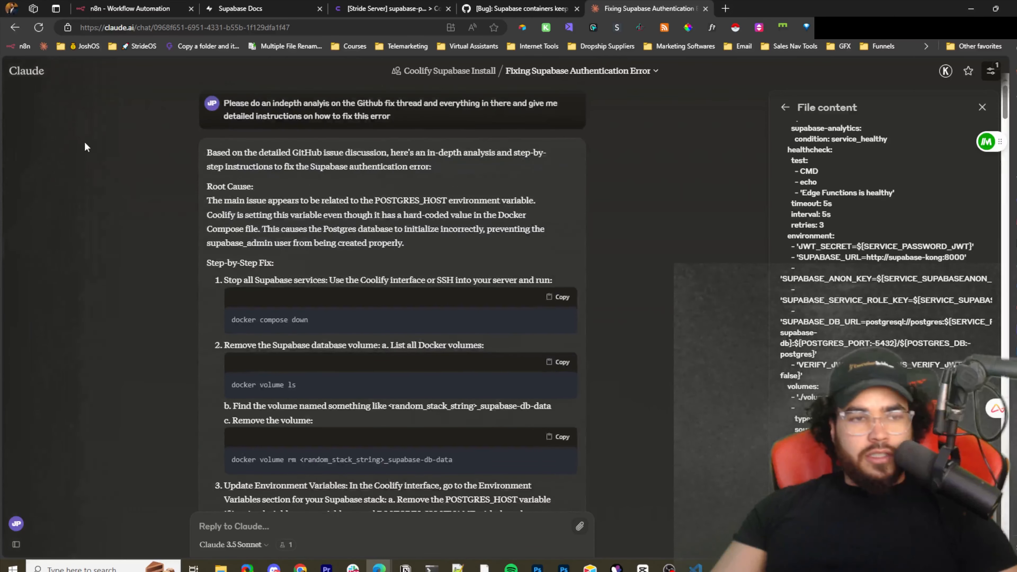
mouse_move(44, 128)
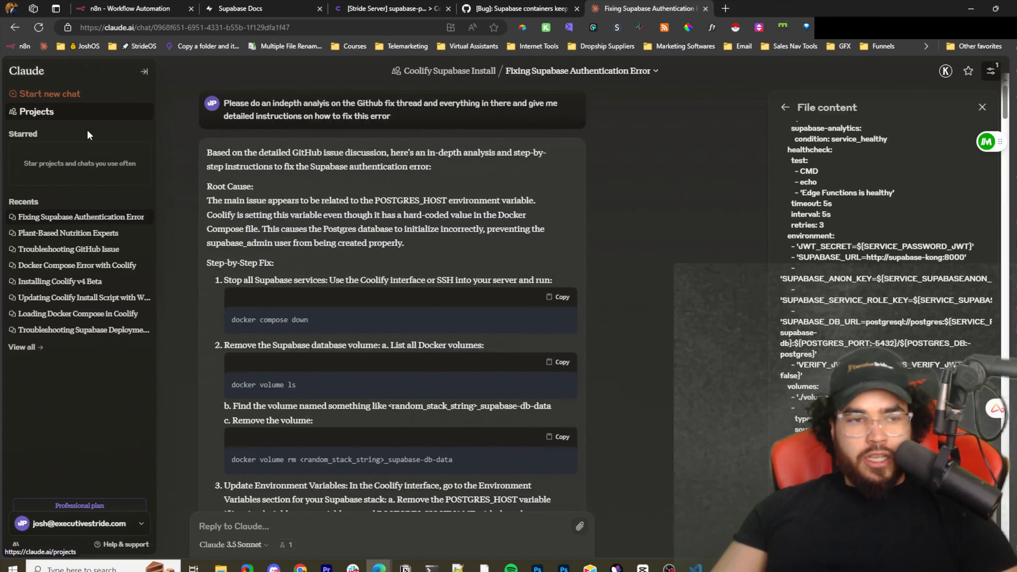
click(52, 115)
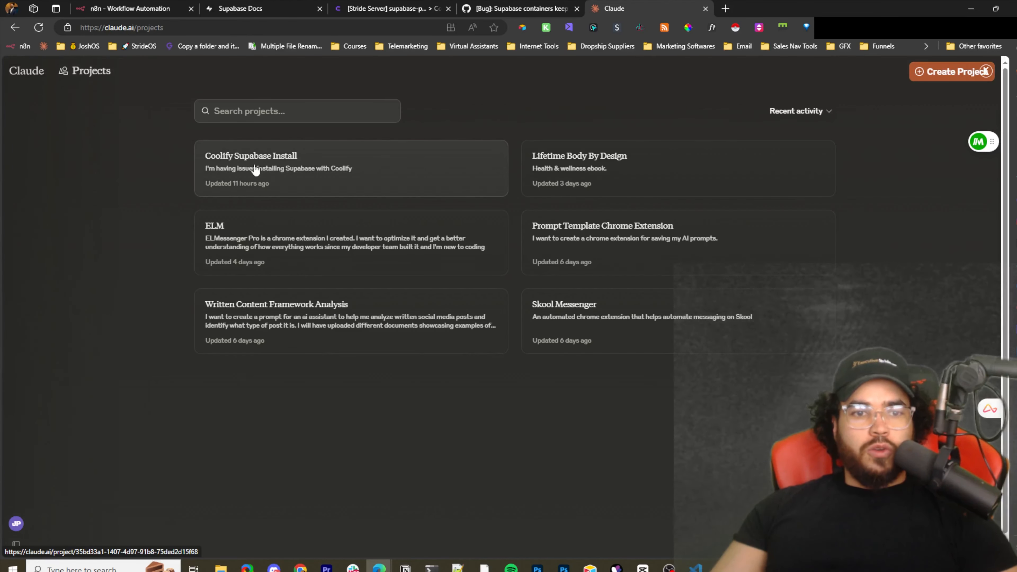
click(255, 168)
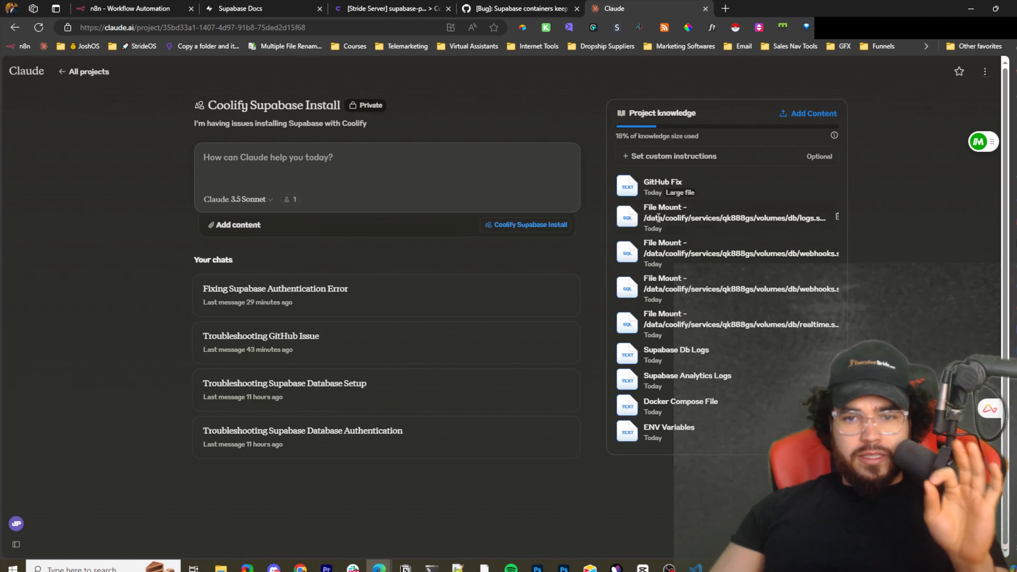
Review the project knowledge files and preview the contents of the GitHub Fix file
drag(738, 238, 757, 448)
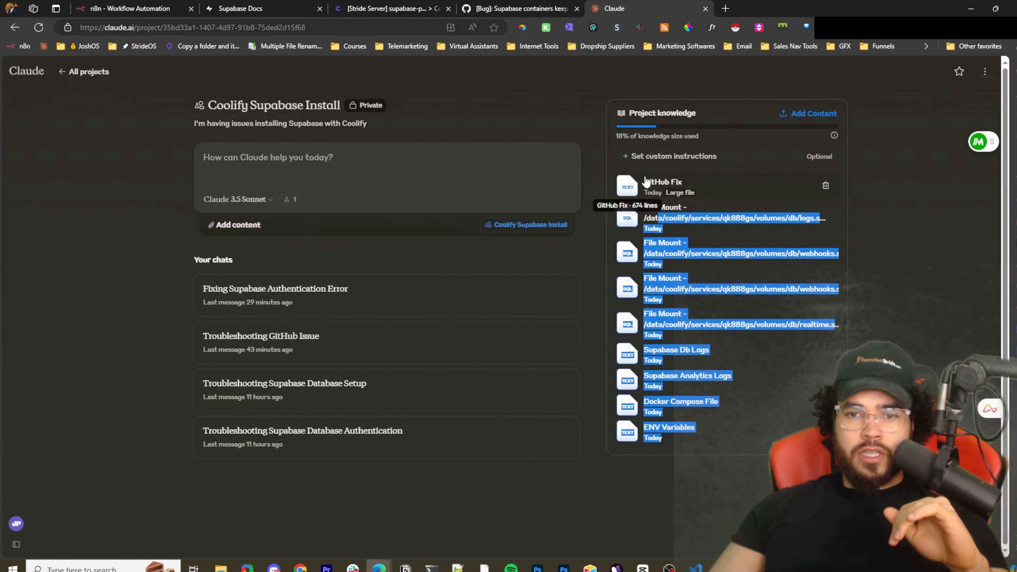
click(741, 184)
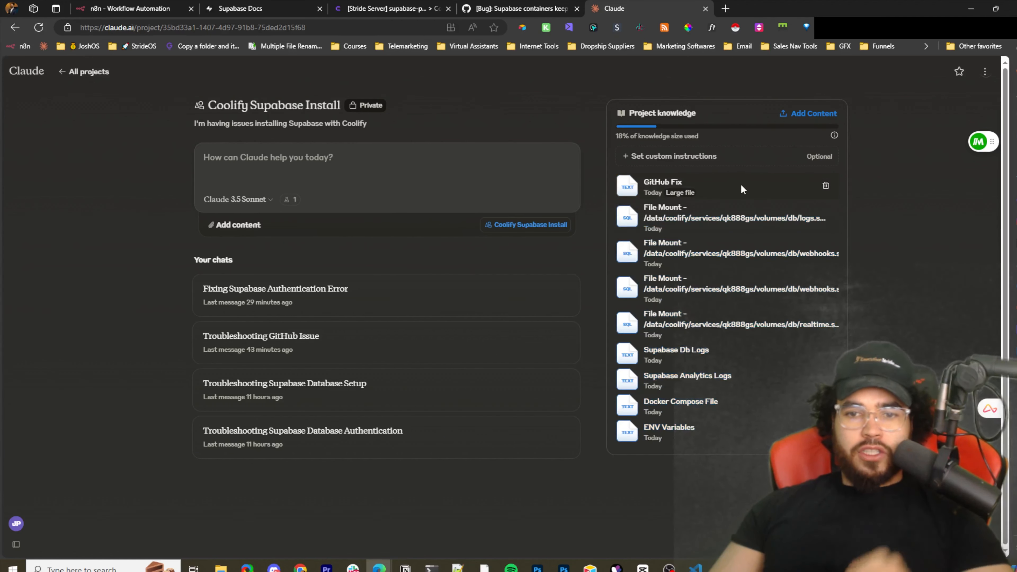
click(633, 188)
scroll(580, 260, down, 15)
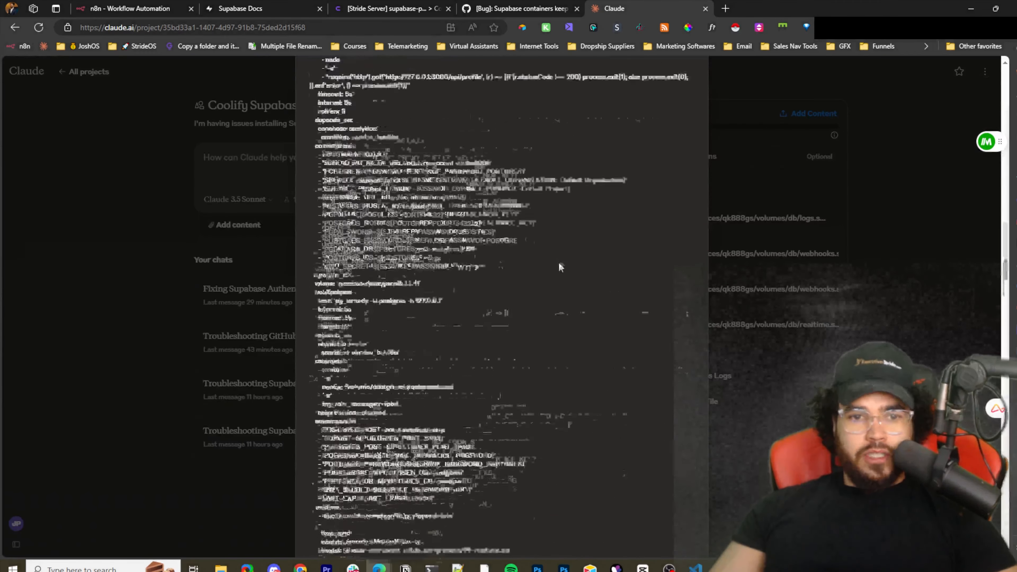
scroll(557, 272, down, 20)
click(795, 307)
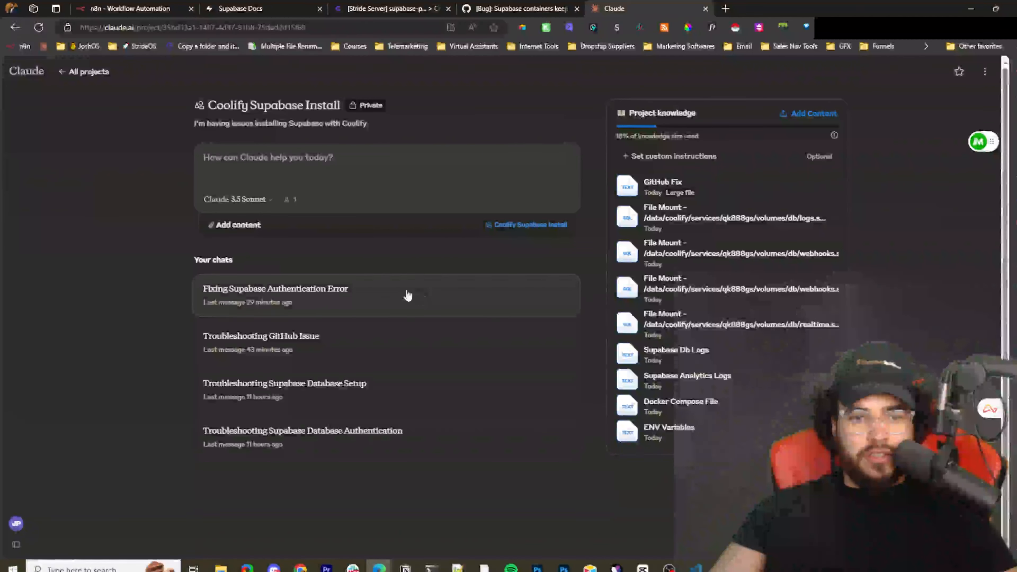
Open the Fixing Supabase Authentication Error chat and read its opening prompt and step-by-step fix
click(296, 279)
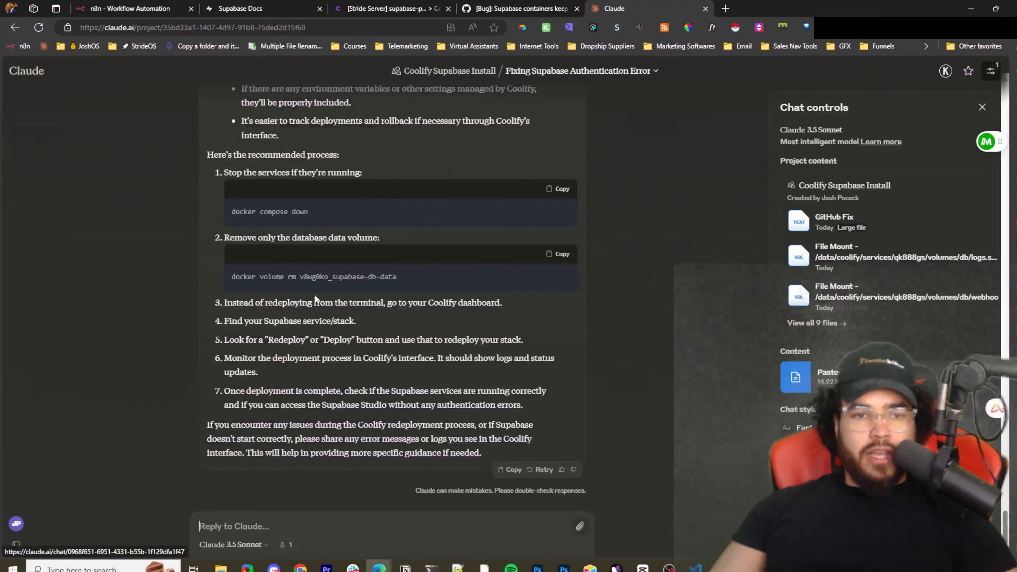
scroll(314, 326, up, 20)
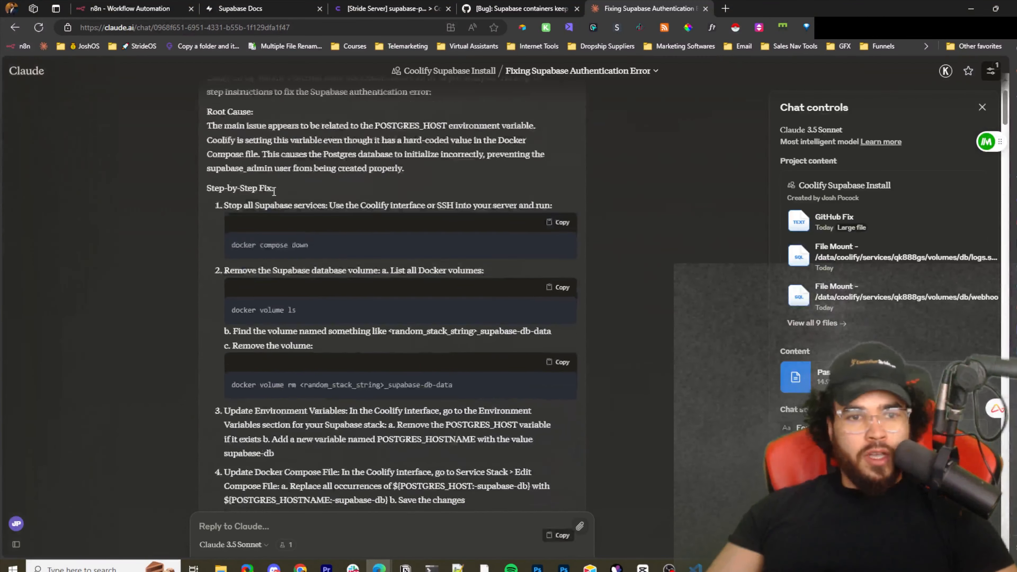
drag(399, 71, 472, 117)
click(471, 117)
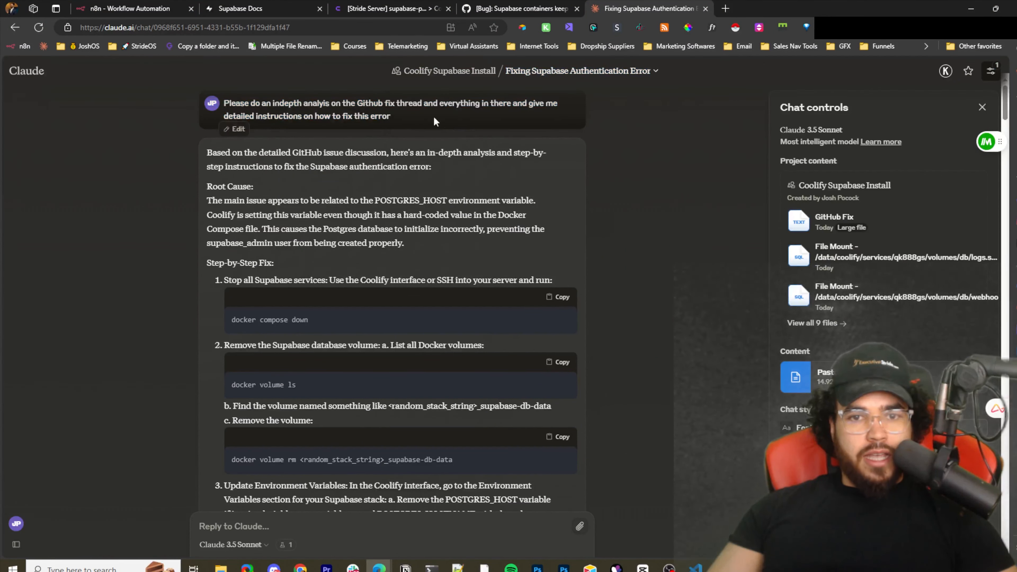
scroll(351, 142, down, 1)
scroll(330, 148, up, 1)
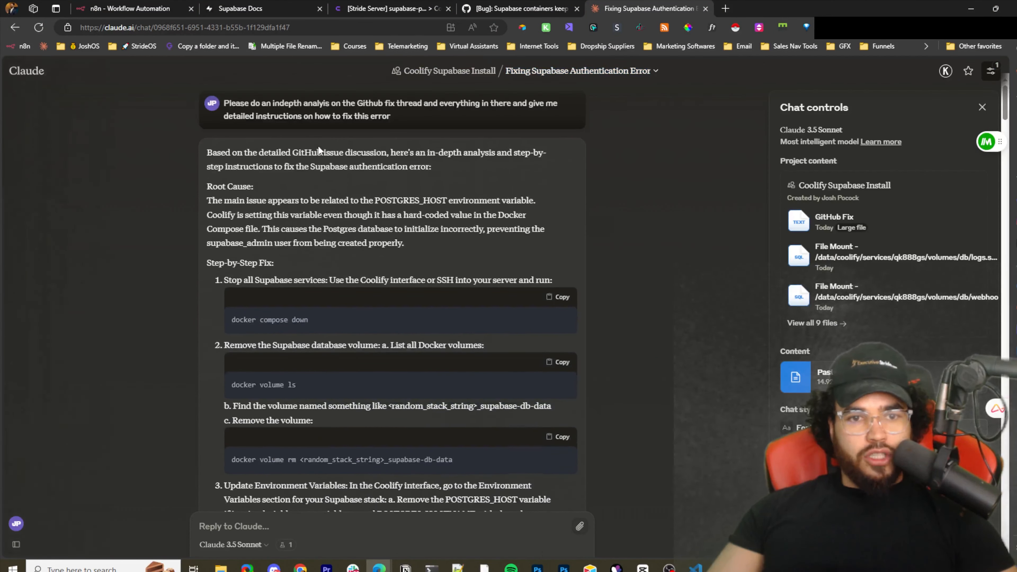
Switch back to Coolify, examine the analytics and dependency lines at the end of the service startup logs, and close them
click(394, 8)
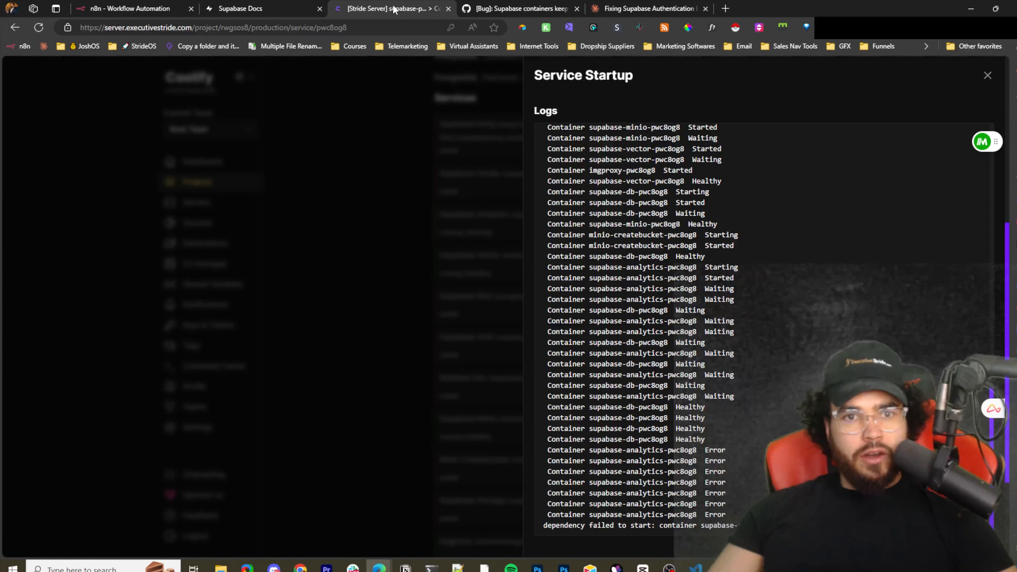
drag(551, 525, 714, 529)
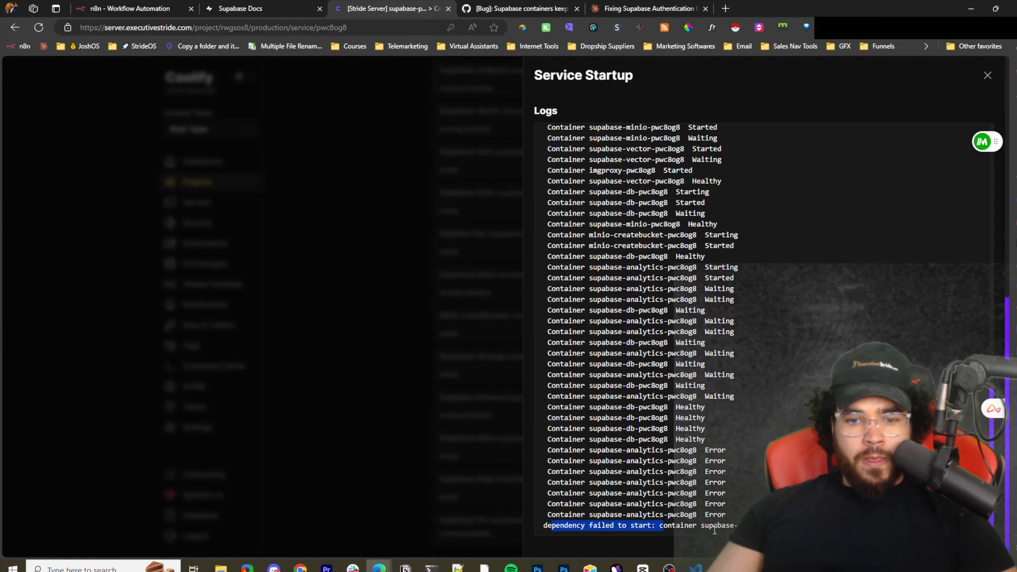
drag(673, 460, 740, 508)
drag(613, 525, 619, 523)
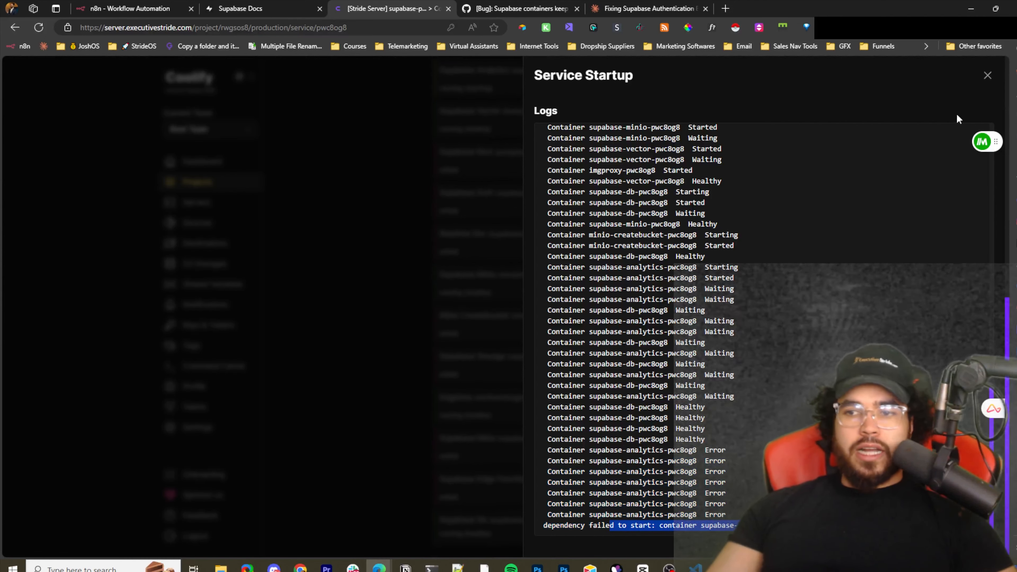
click(987, 75)
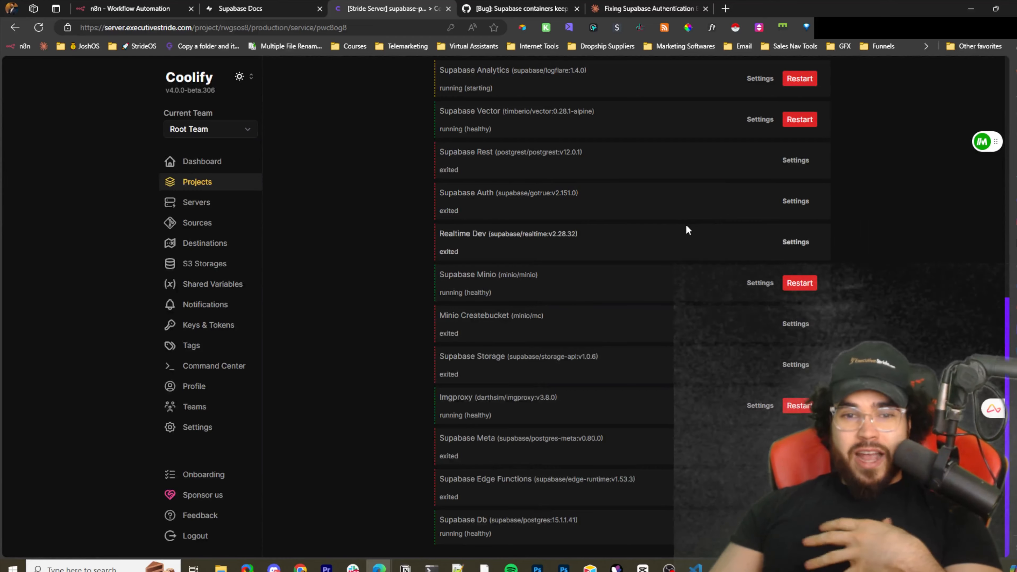
Review the Supabase service stack's overall status, its specific configuration and the state of each service
scroll(685, 226, up, 3)
scroll(685, 227, up, 5)
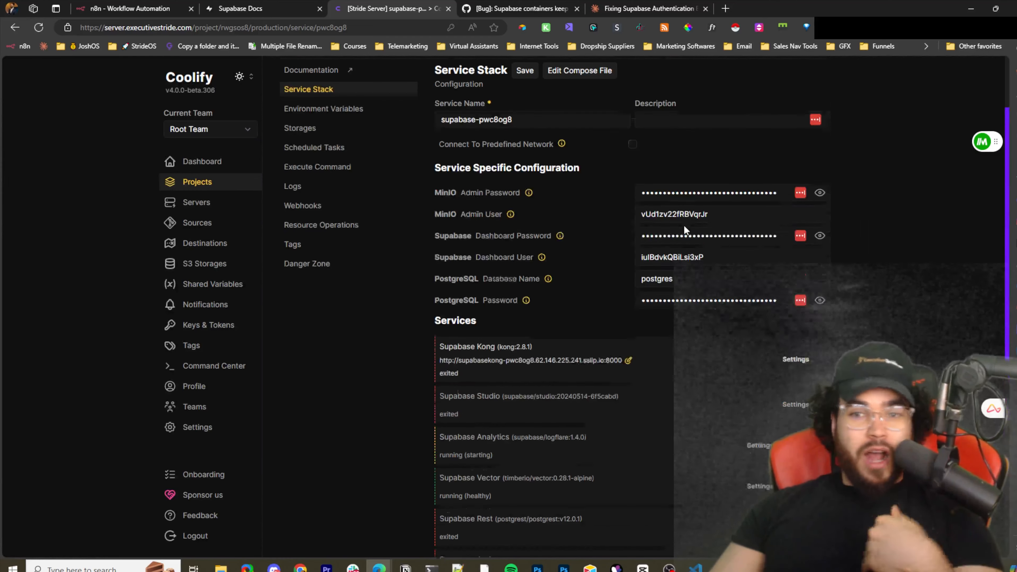
scroll(684, 227, up, 2)
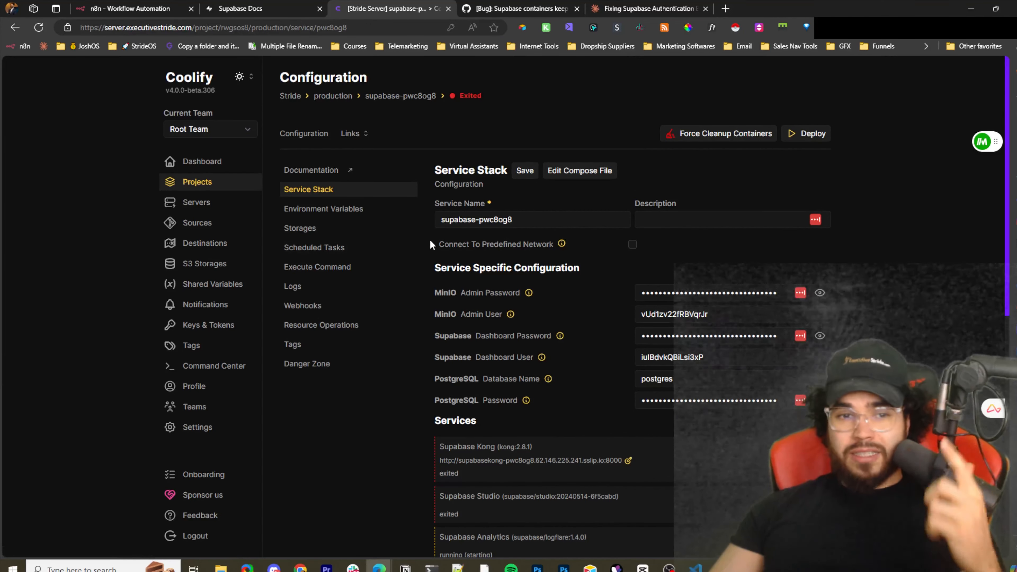
scroll(545, 237, down, 5)
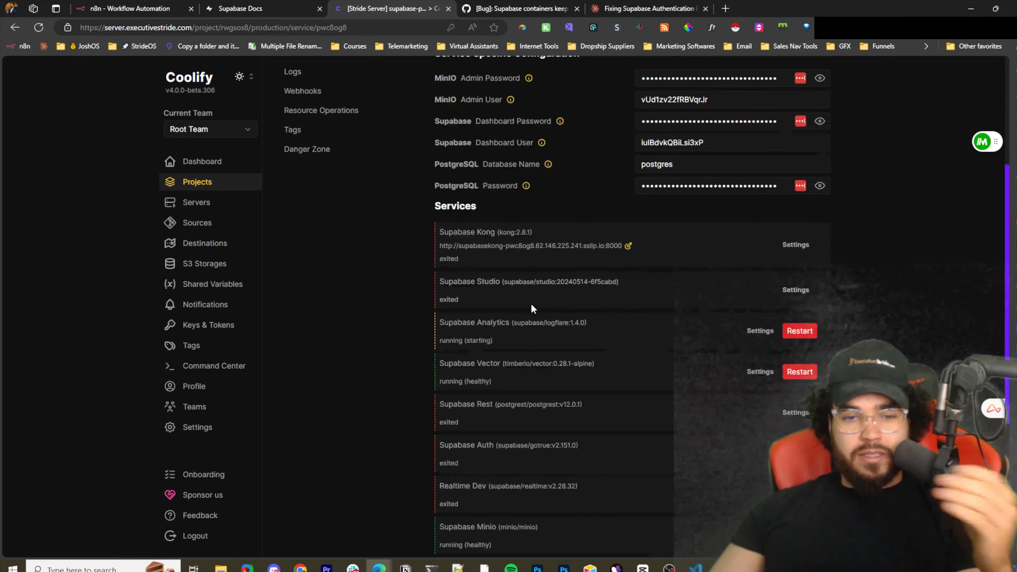
scroll(523, 280, up, 2)
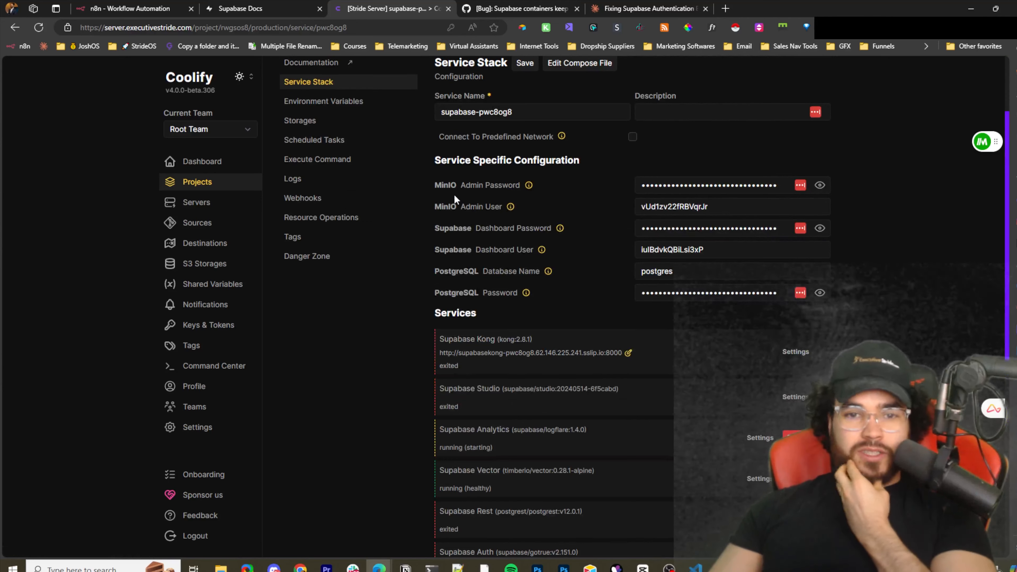
mouse_move(509, 209)
scroll(493, 225, up, 3)
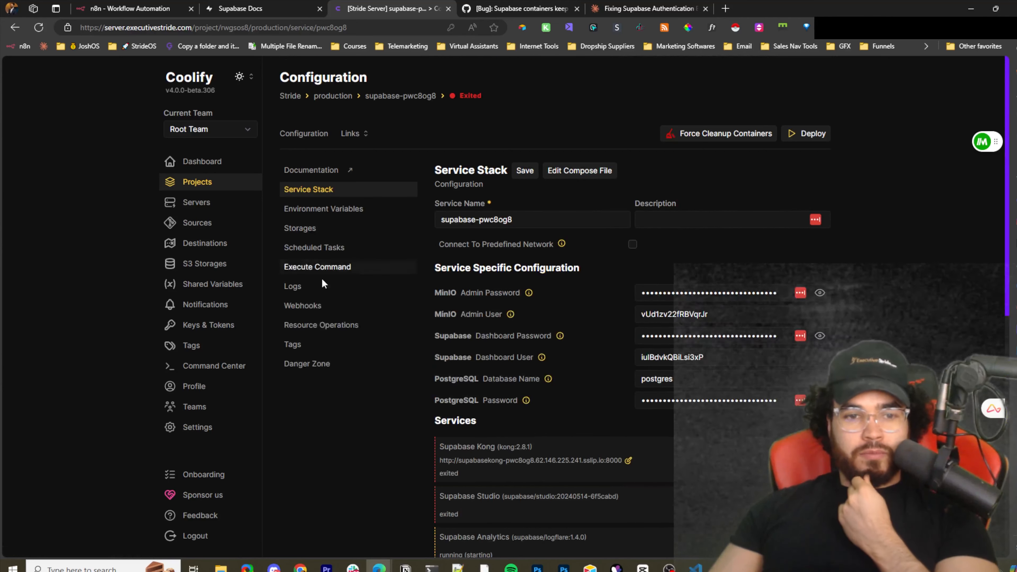
Open the Supabase service's container logs and load the latest 100 log lines for Supabase Analytics
click(292, 287)
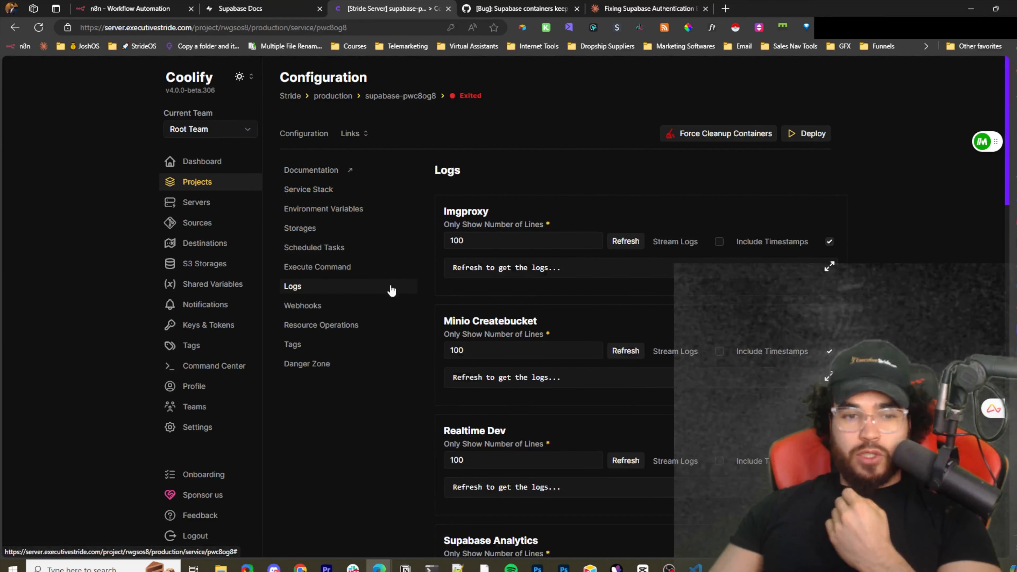
scroll(601, 306, down, 3)
scroll(571, 305, down, 3)
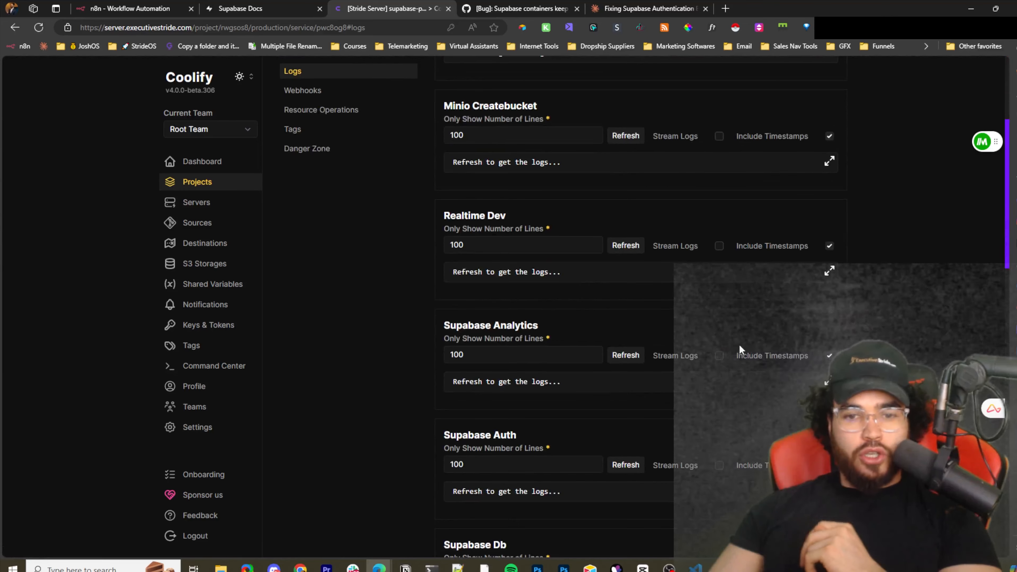
click(625, 355)
scroll(636, 313, down, 4)
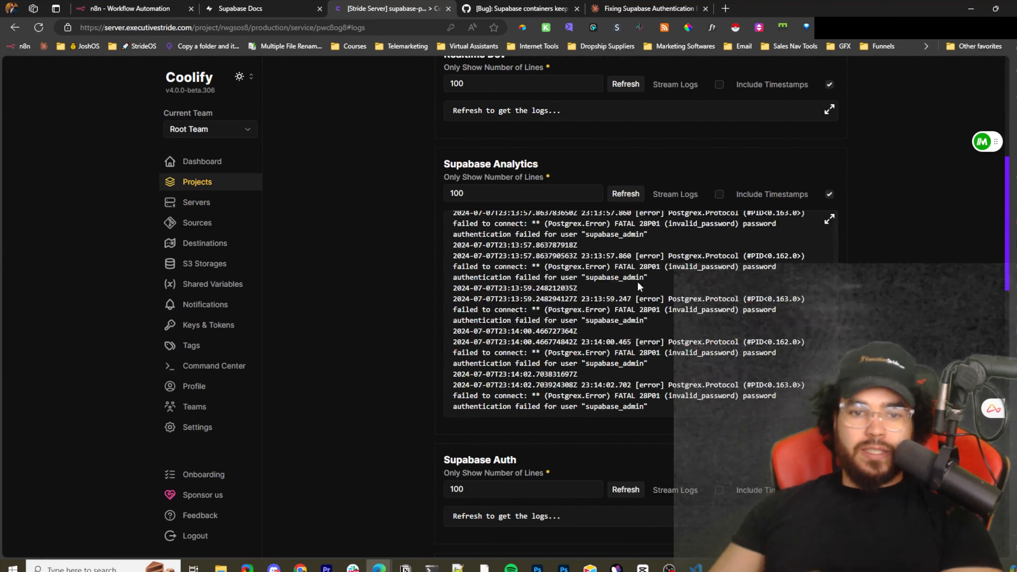
Read through the Supabase Analytics log, examining the migration messages and the supabase_admin connection errors
scroll(617, 276, up, 10)
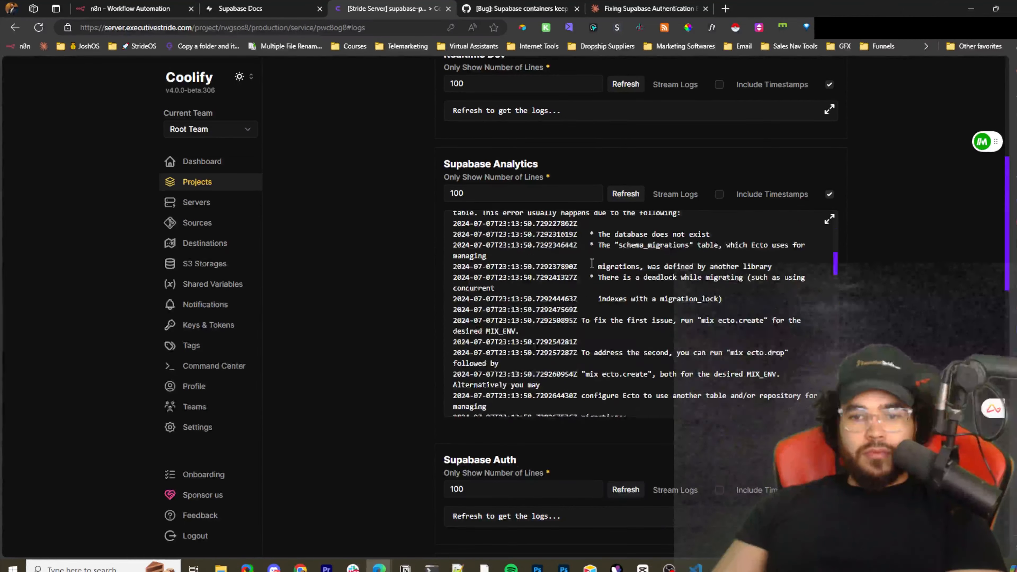
scroll(591, 263, up, 8)
drag(447, 233, 773, 372)
scroll(692, 381, down, 4)
scroll(690, 371, down, 9)
scroll(745, 366, down, 2)
scroll(760, 369, down, 10)
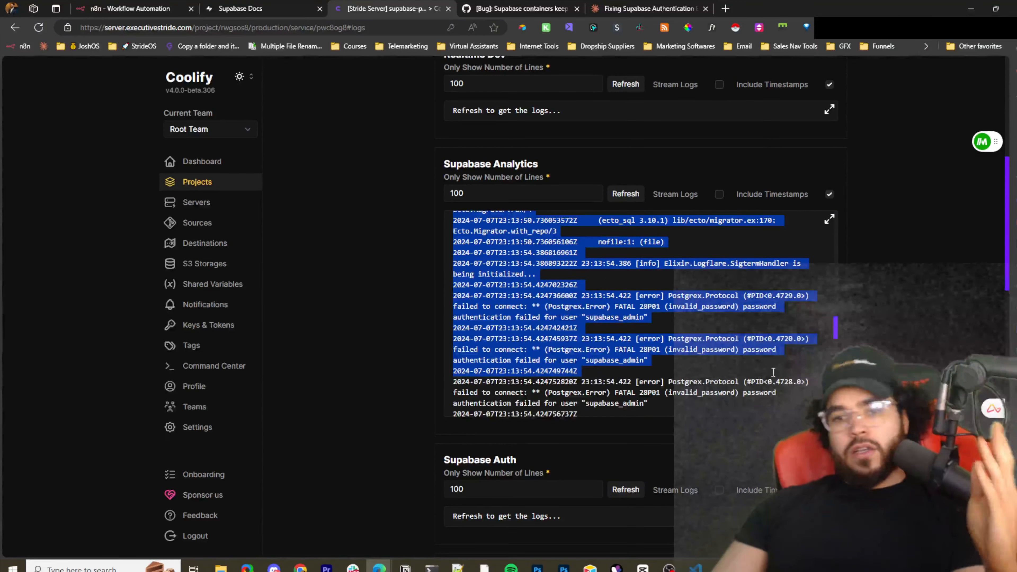
scroll(772, 372, down, 5)
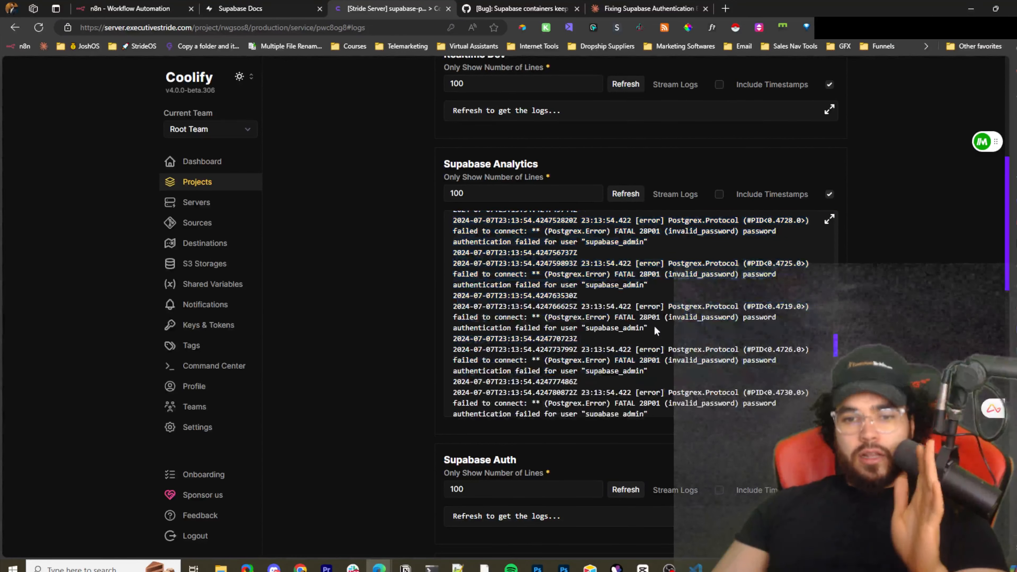
scroll(656, 331, down, 10)
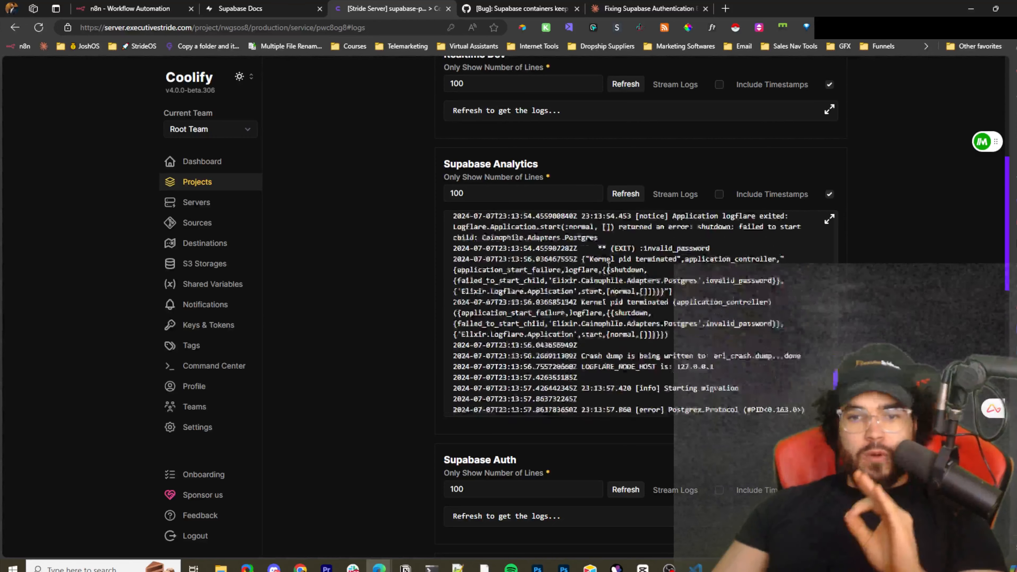
scroll(607, 265, down, 2)
scroll(631, 283, up, 5)
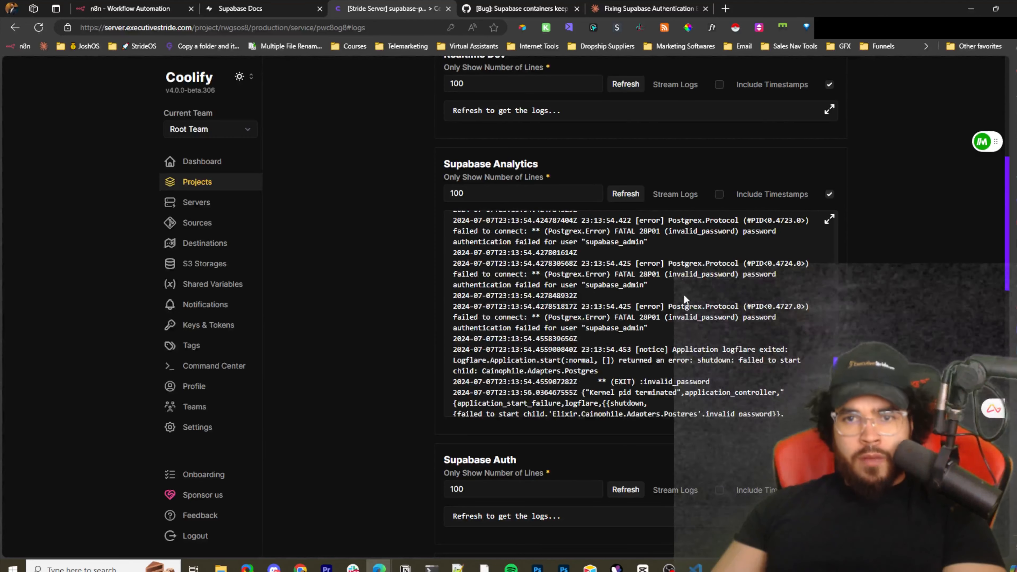
Switch to the Fixing Supabase Authentication Error chat in Claude and read its Root Cause explanation about the POSTGRES_HOST variable
click(642, 8)
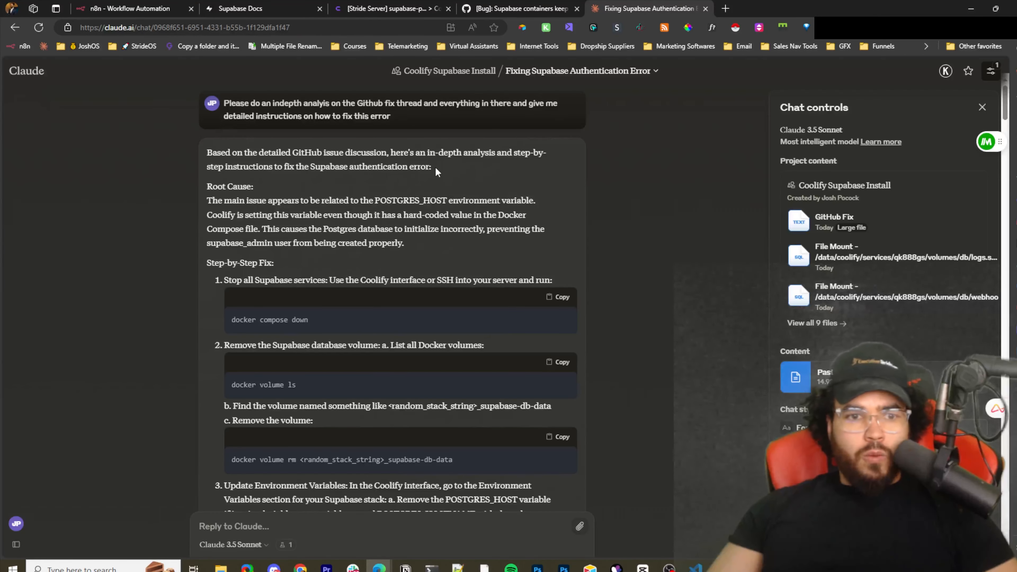
drag(223, 149, 352, 156)
click(463, 165)
drag(487, 175, 473, 177)
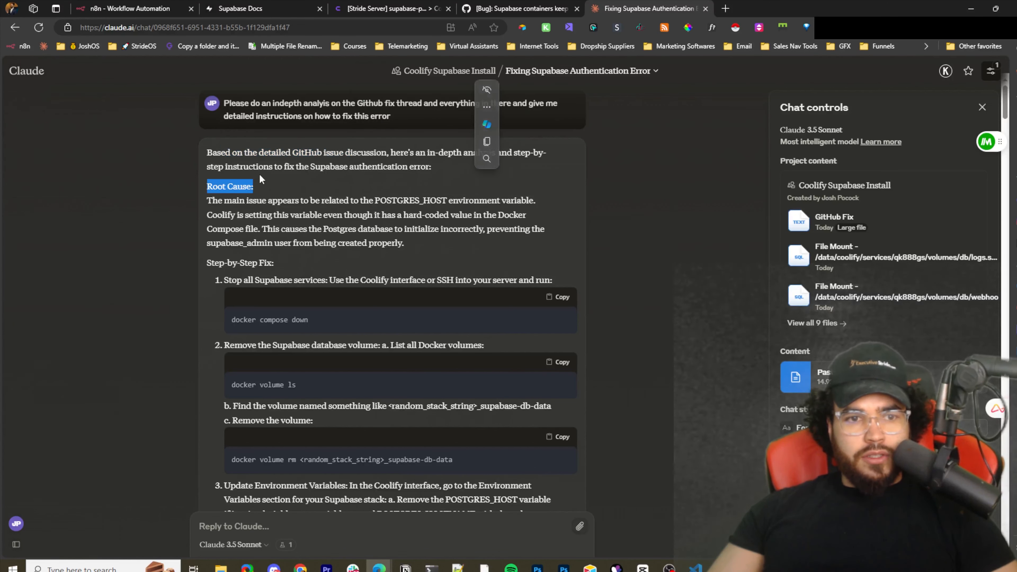
drag(257, 173, 316, 167)
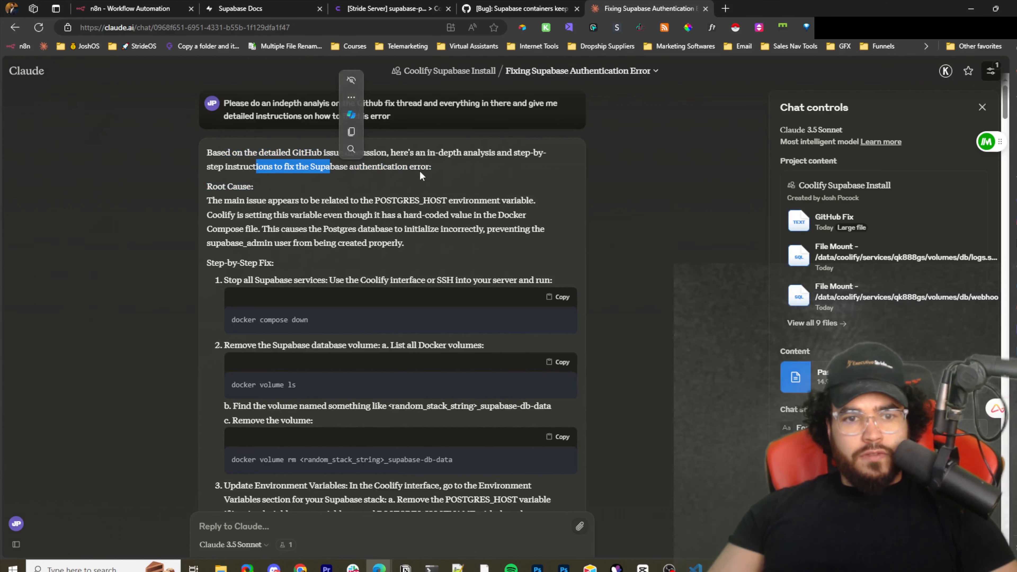
drag(421, 166, 253, 186)
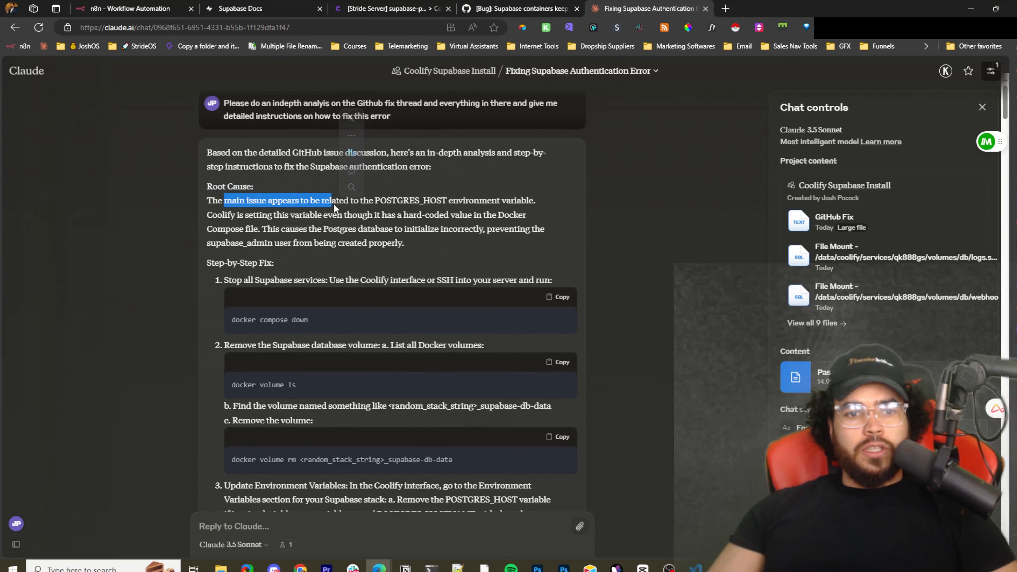
click(385, 211)
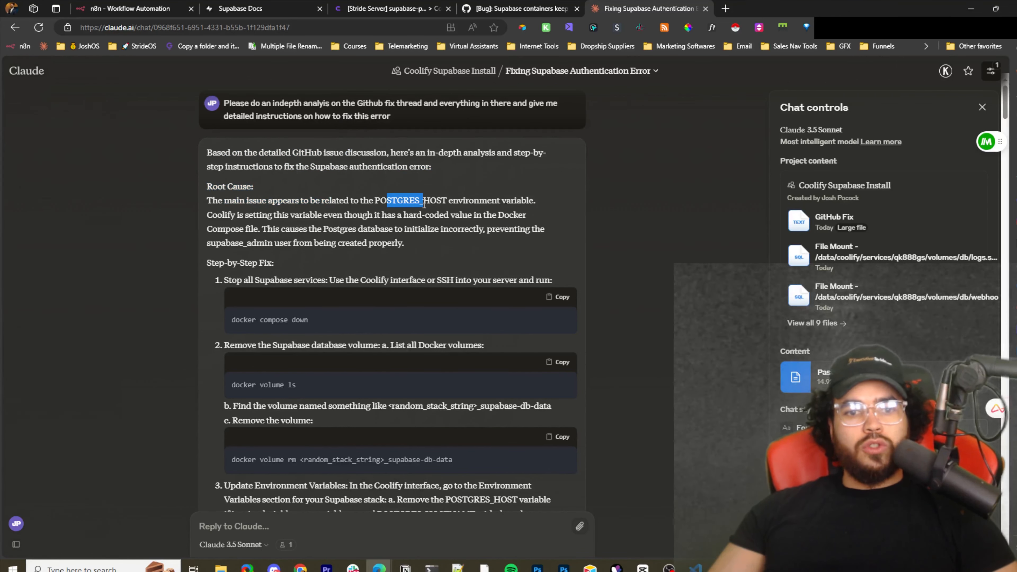
drag(423, 204, 445, 203)
double_click(514, 202)
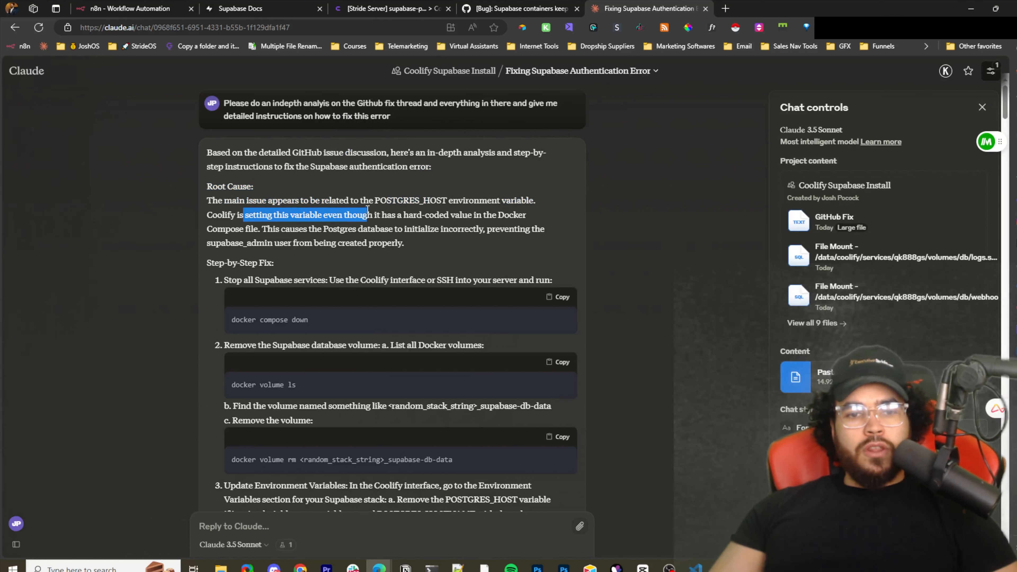
drag(367, 210, 372, 211)
click(480, 210)
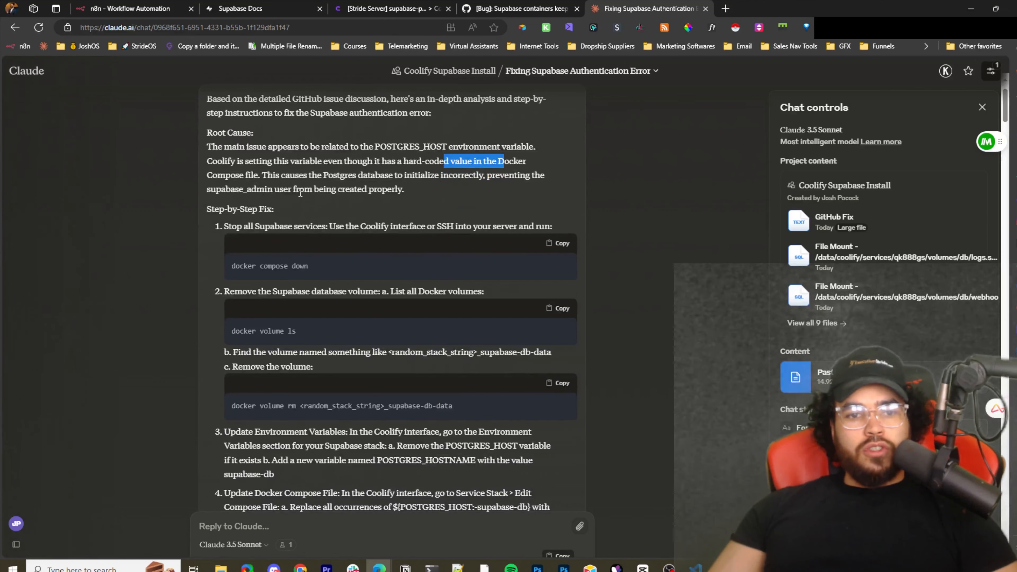
scroll(195, 193, down, 1)
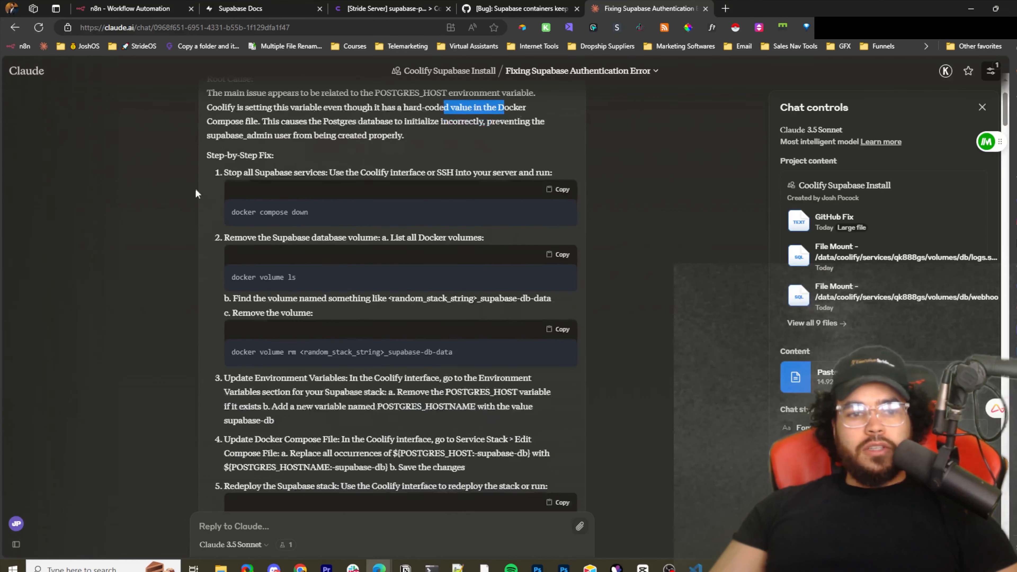
Switch to the server's SSH terminal, bring its window into view to check the command history, and return to the Claude chat
click(425, 567)
drag(464, 98, 672, 155)
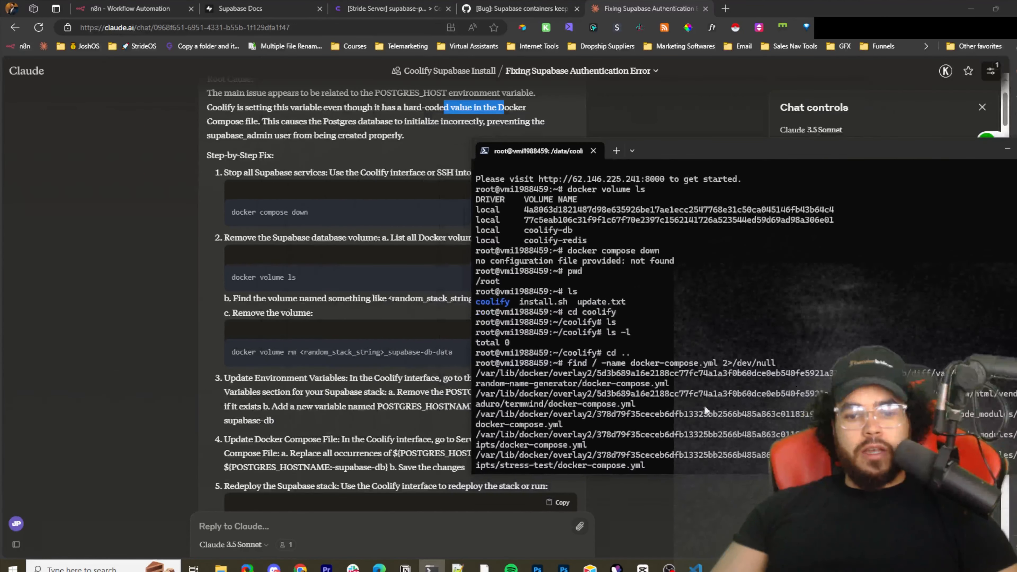
click(349, 251)
Read the chat's step-by-step fix, from stopping the services and removing the database volume to updating the environment variables and compose file
drag(242, 178, 376, 172)
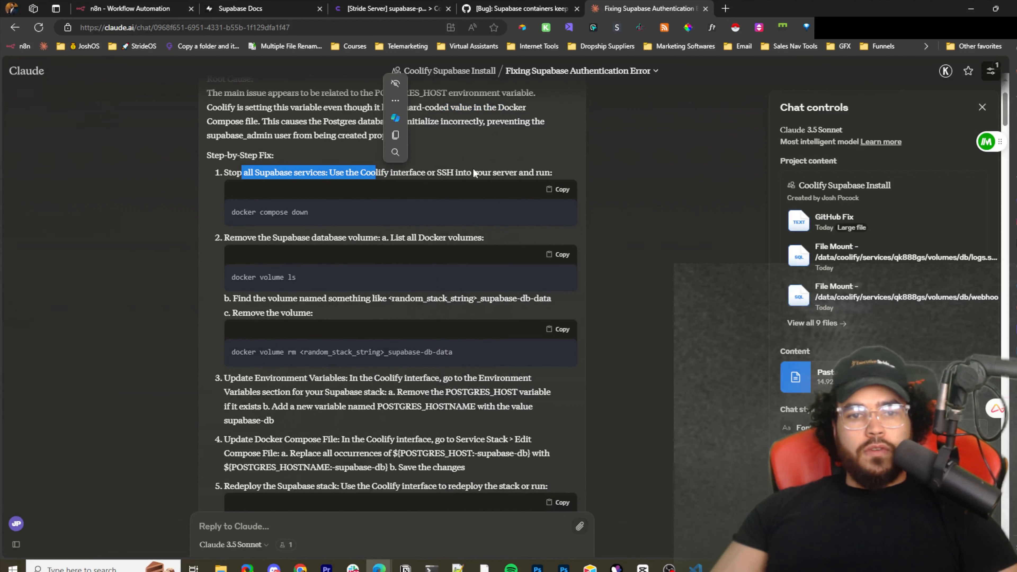
drag(473, 172, 504, 173)
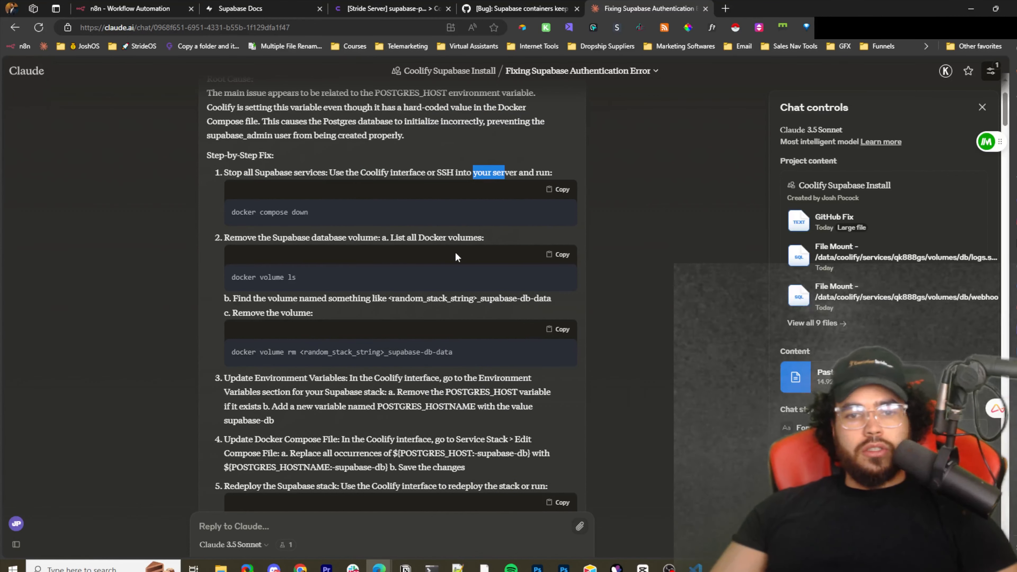
scroll(360, 255, down, 1)
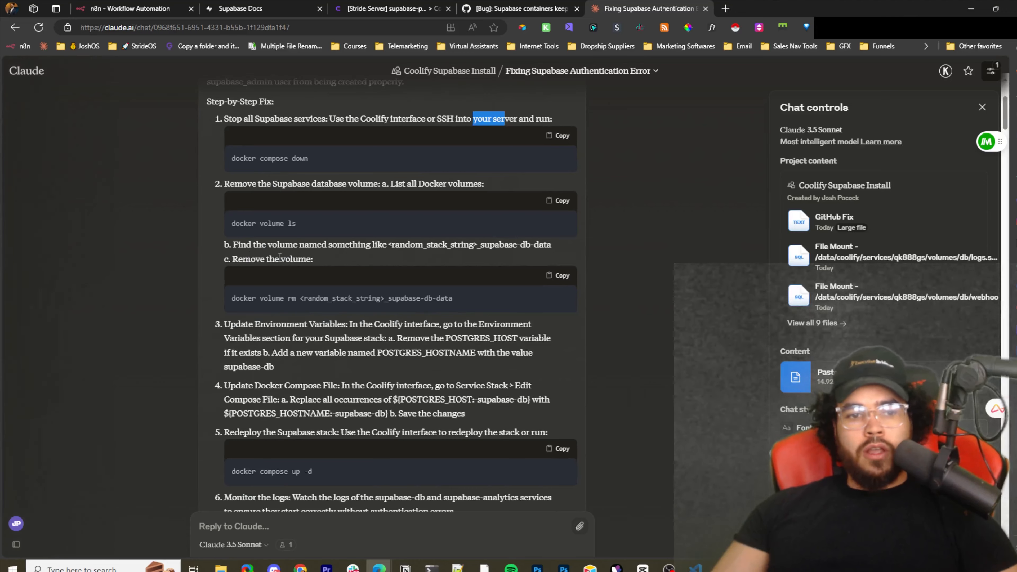
scroll(280, 257, down, 4)
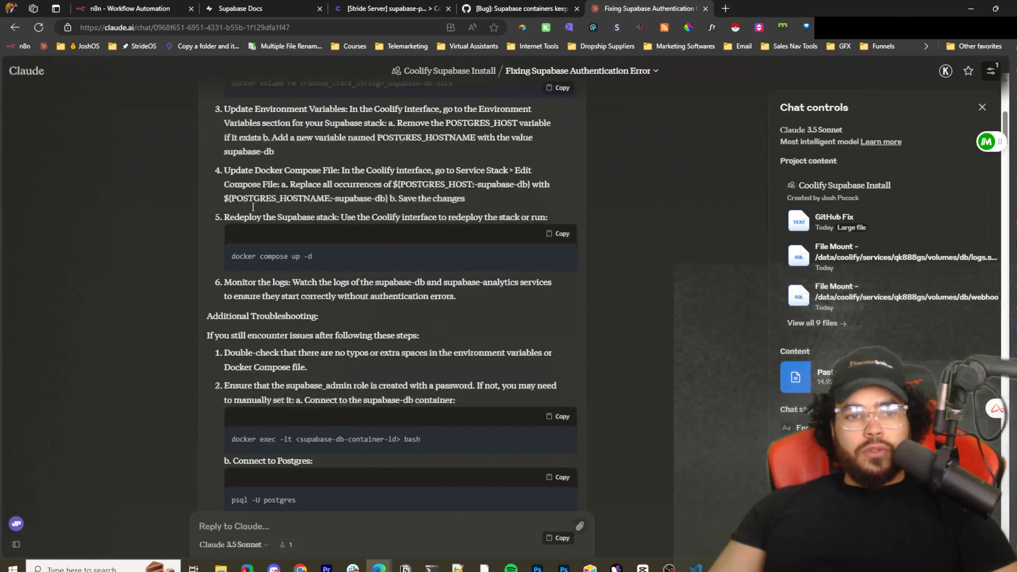
scroll(253, 207, up, 3)
scroll(259, 187, down, 1)
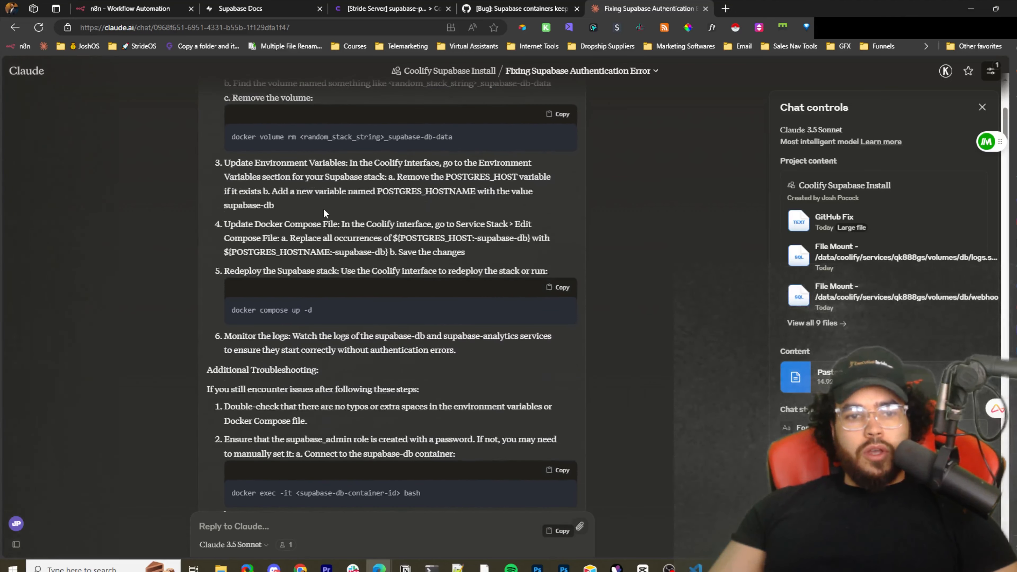
scroll(326, 227, up, 1)
drag(259, 218, 421, 245)
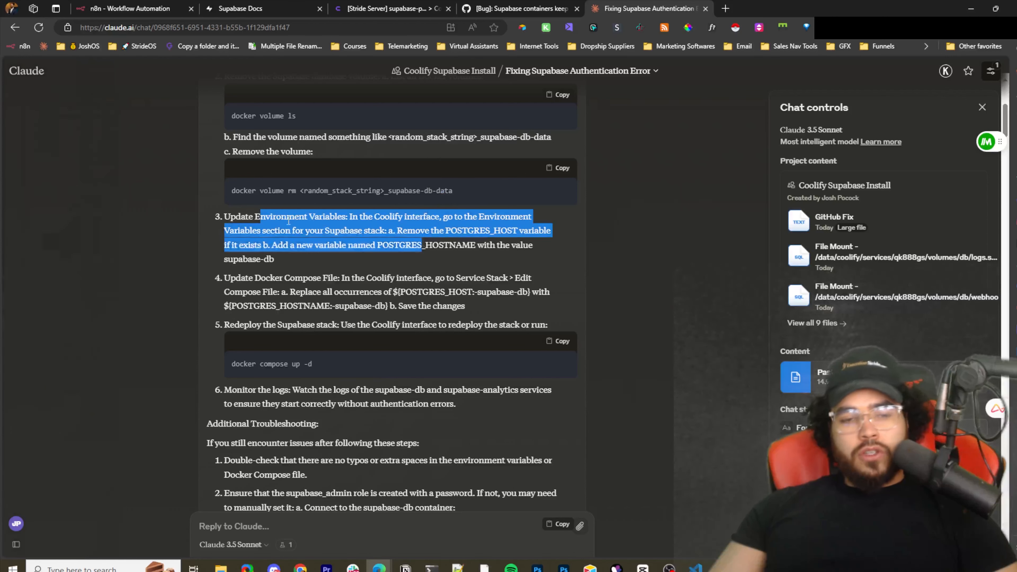
click(420, 227)
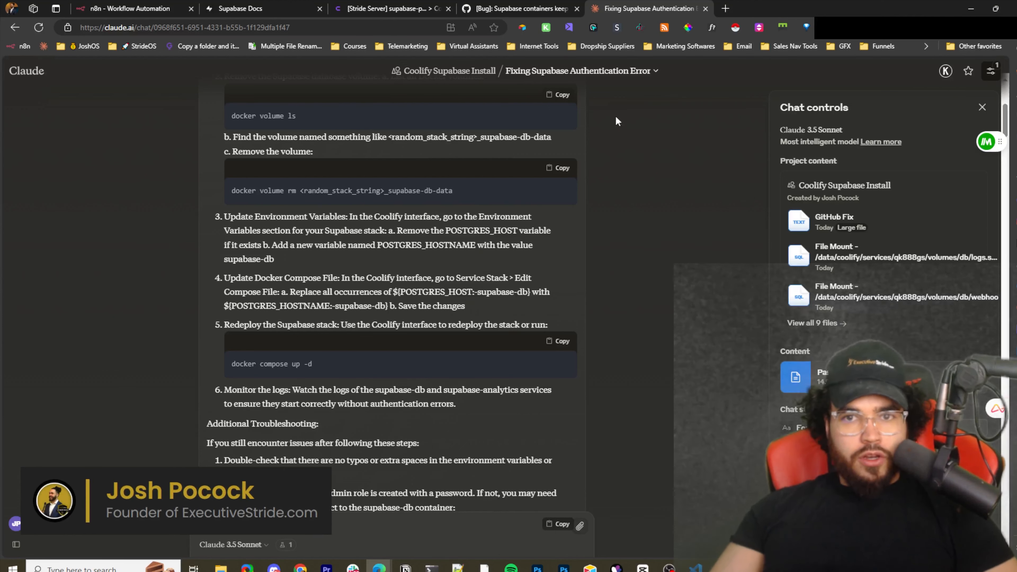
Switch back to Coolify and return to the Supabase service's configuration page
click(506, 12)
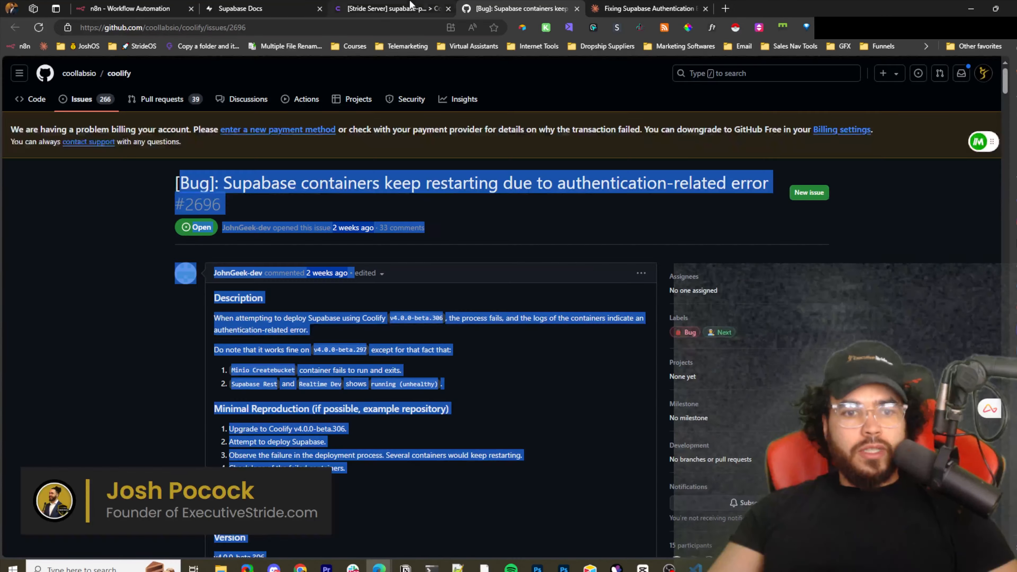
click(412, 9)
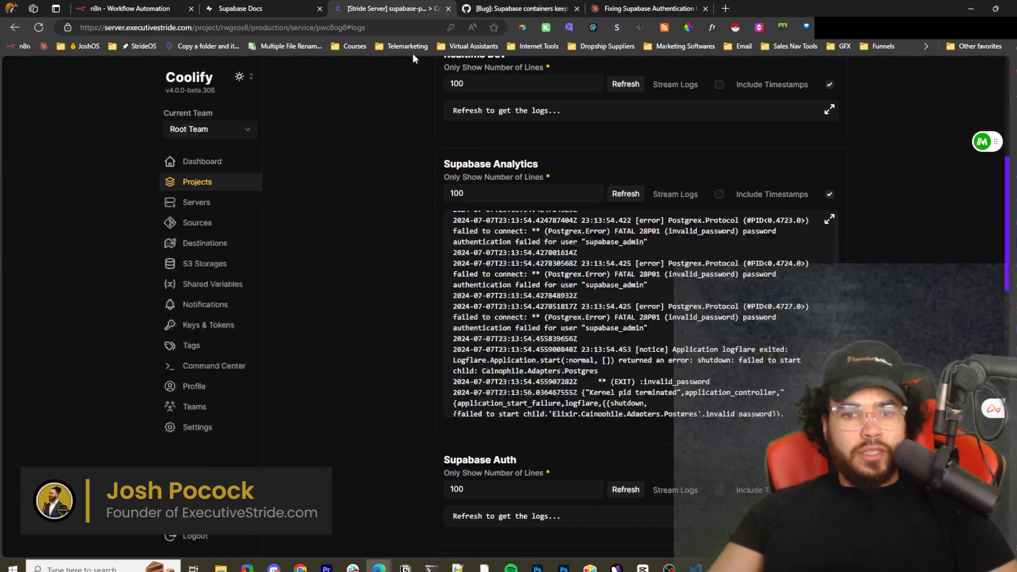
click(192, 163)
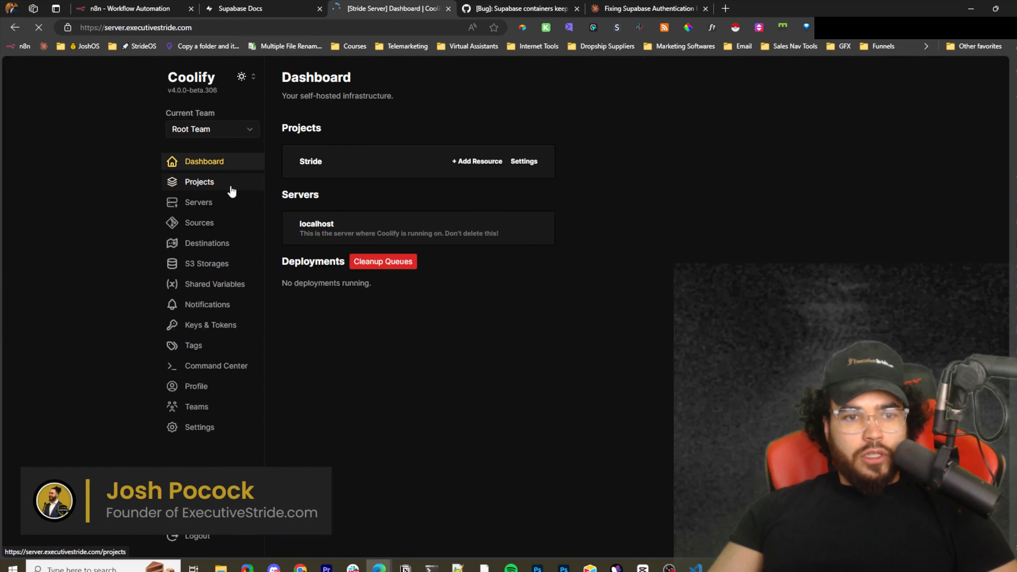
click(16, 28)
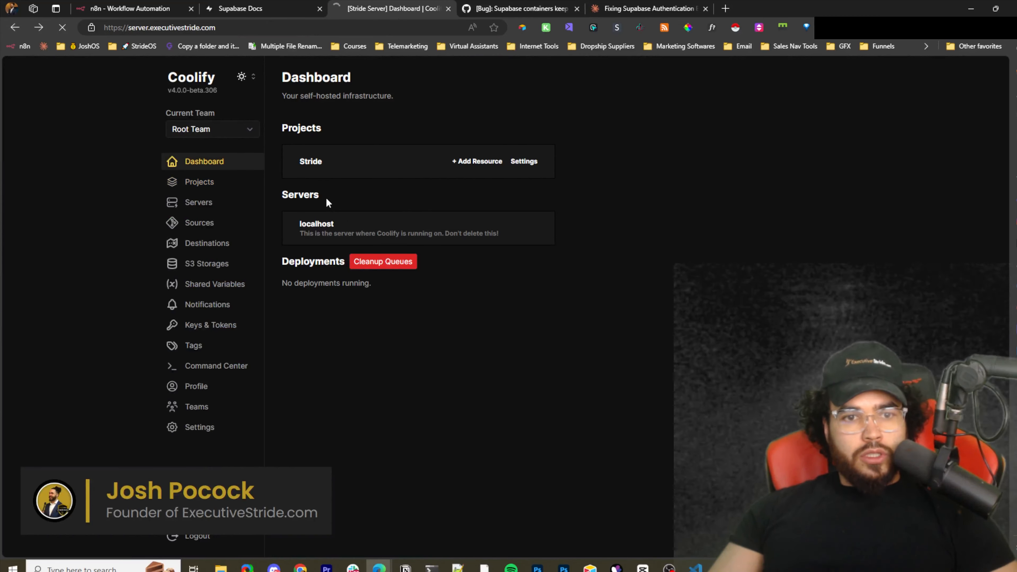
click(326, 170)
scroll(322, 169, up, 9)
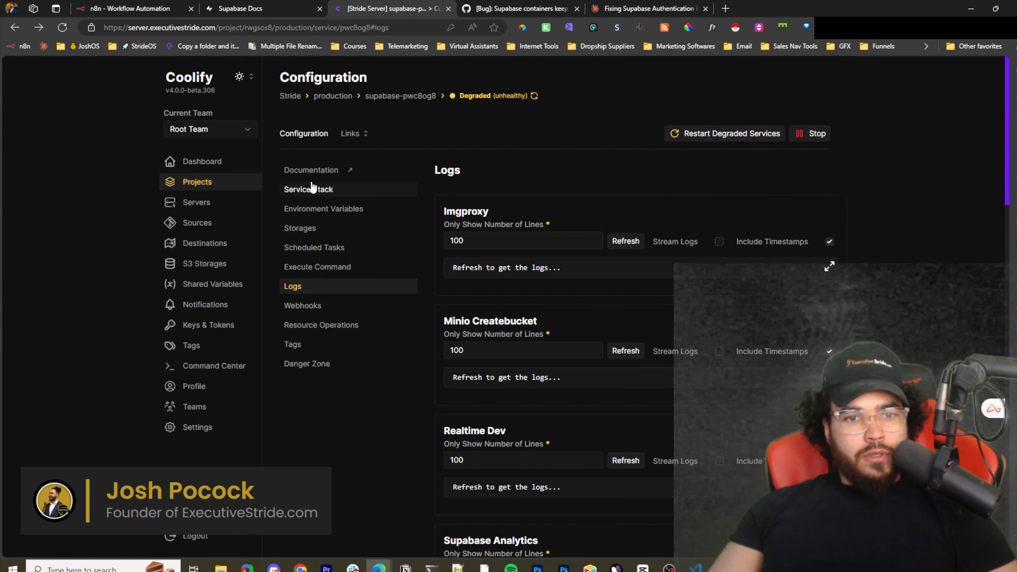
Open the Supabase service's environment variables in Developer view and look through the list
click(317, 190)
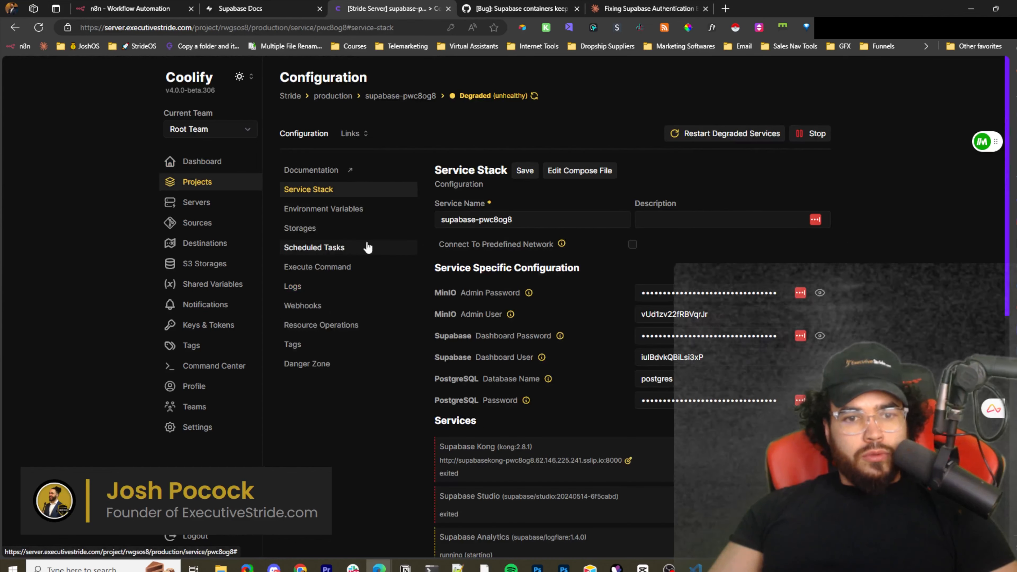
click(352, 210)
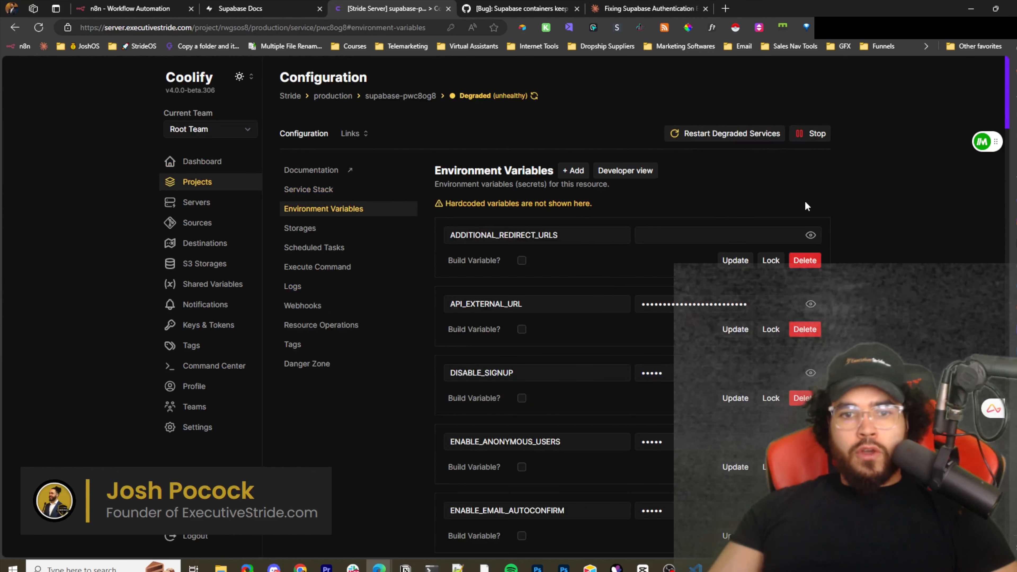
click(624, 170)
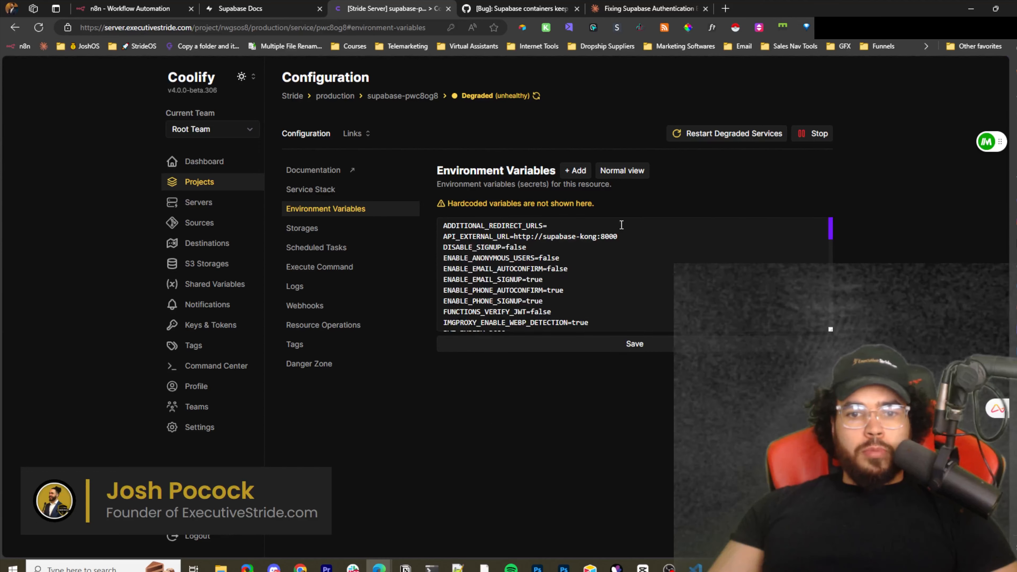
scroll(543, 241, down, 2)
scroll(544, 241, down, 8)
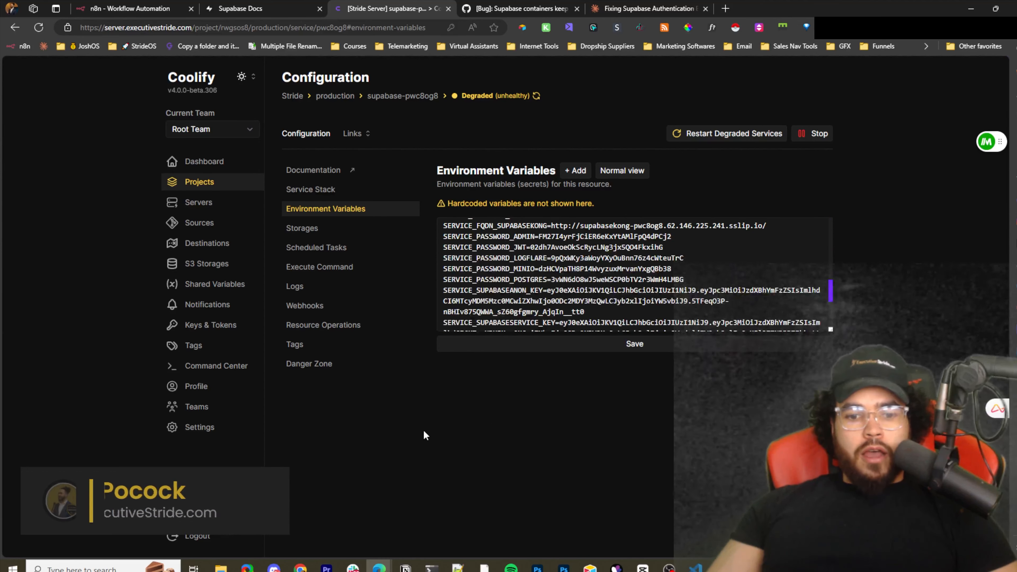
click(459, 565)
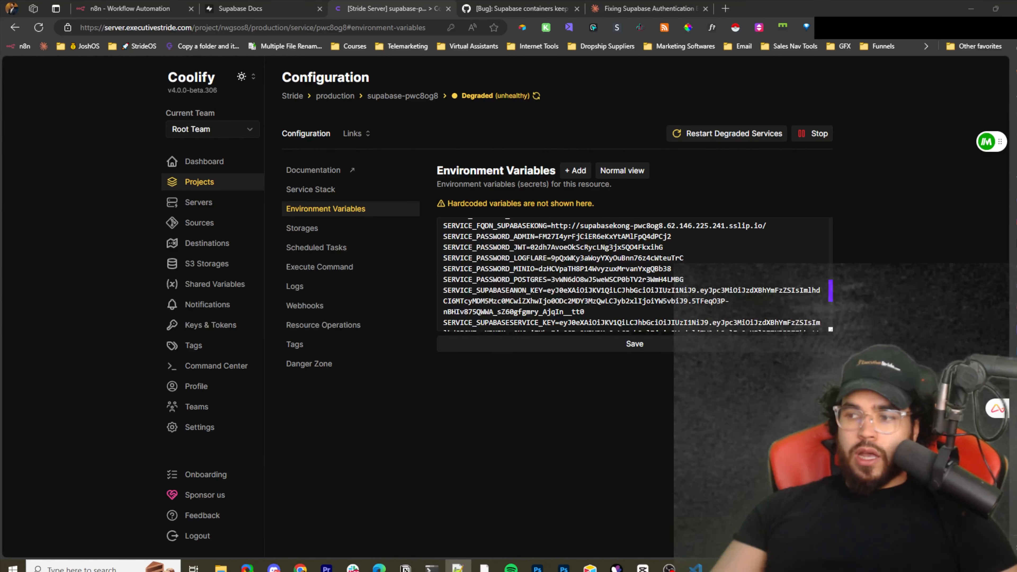
drag(1016, 138, 1016, 100)
scroll(627, 215, up, 10)
scroll(627, 215, up, 3)
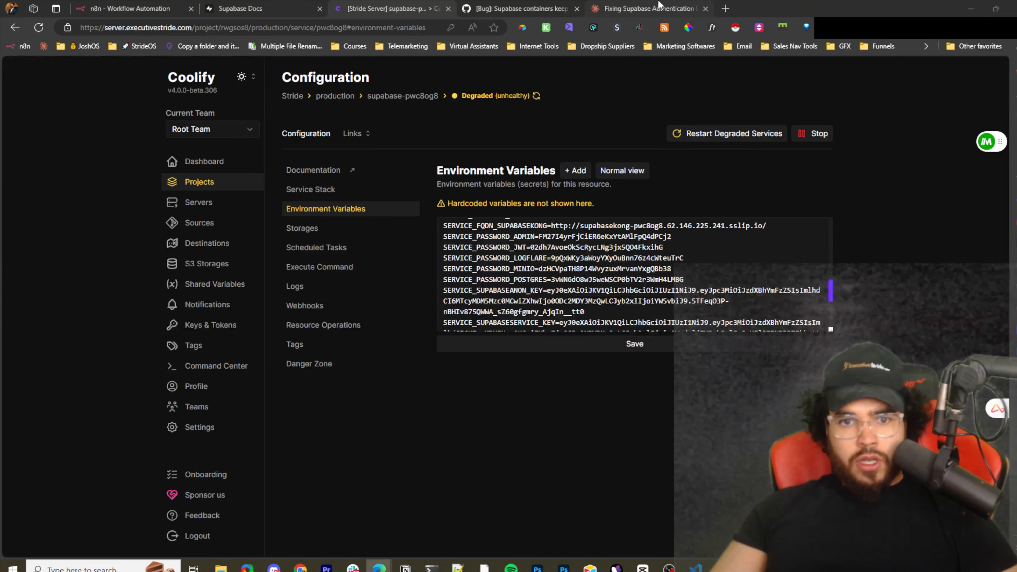
Switch to the Claude chat and look through it for the message containing the pasted Docker Compose file and environment variables
click(648, 8)
scroll(510, 203, down, 15)
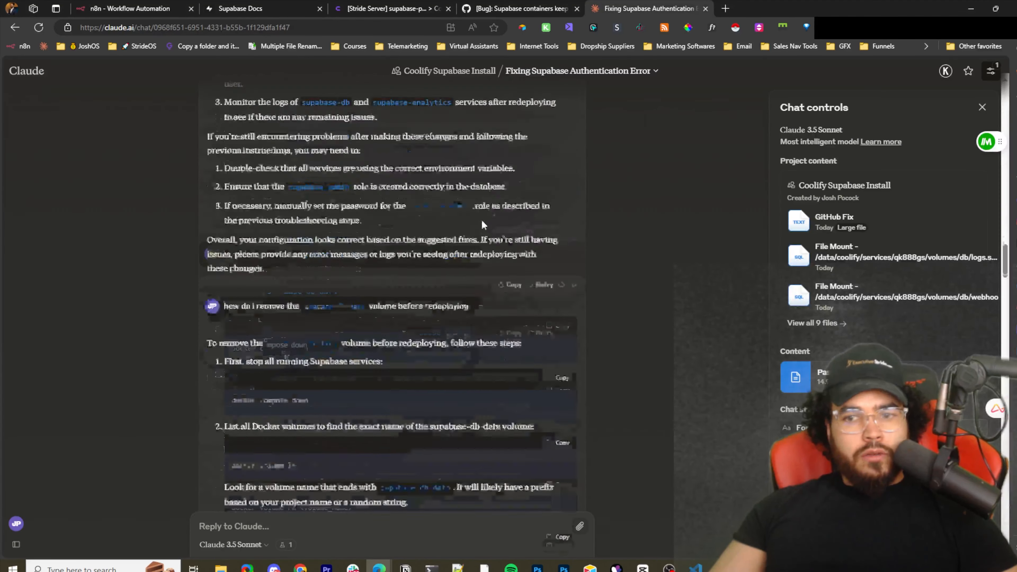
scroll(412, 199, down, 5)
scroll(407, 202, up, 3)
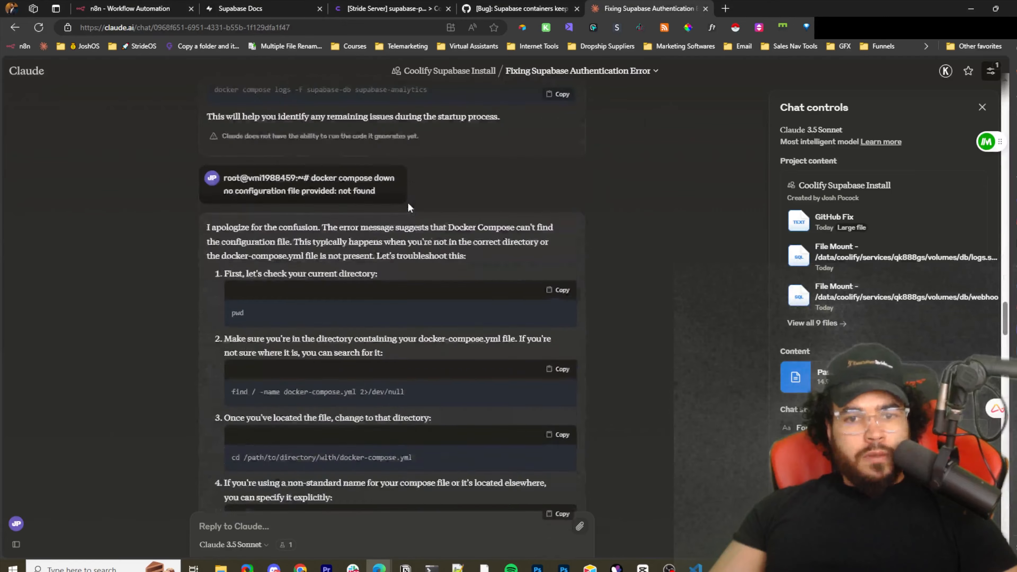
scroll(408, 201, down, 15)
scroll(402, 212, down, 20)
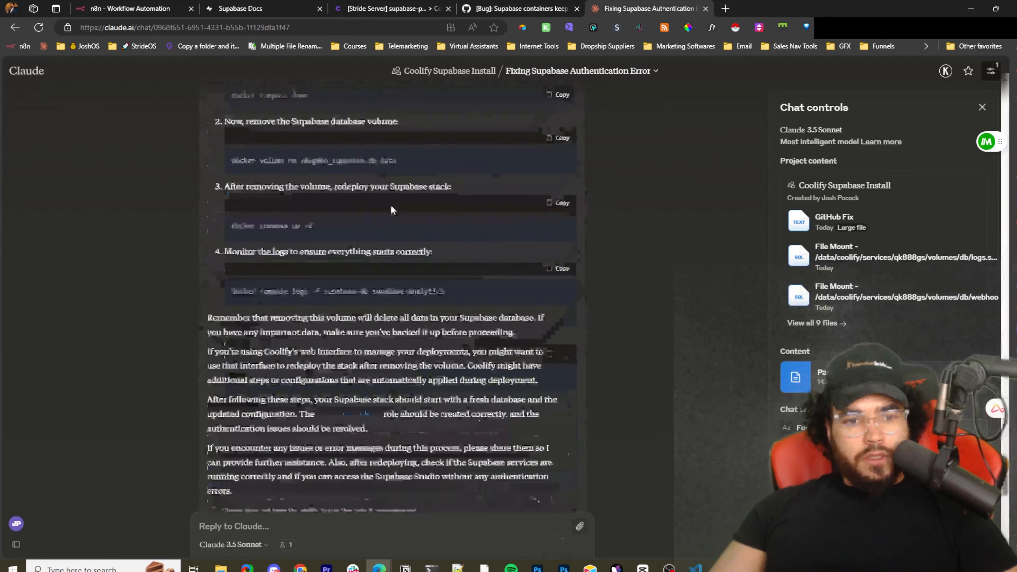
scroll(370, 205, up, 3)
scroll(370, 205, down, 3)
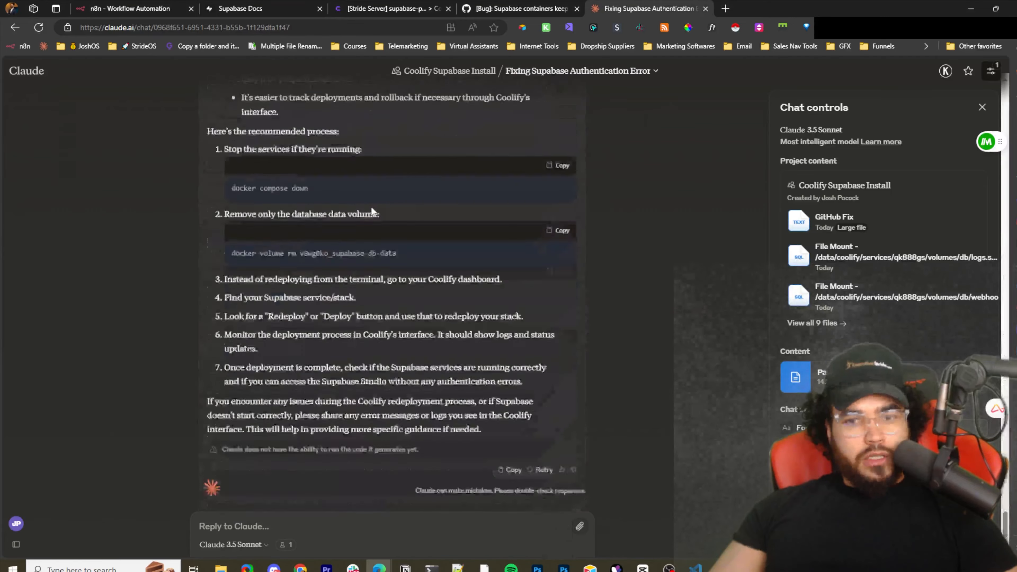
scroll(371, 206, up, 10)
scroll(371, 206, up, 8)
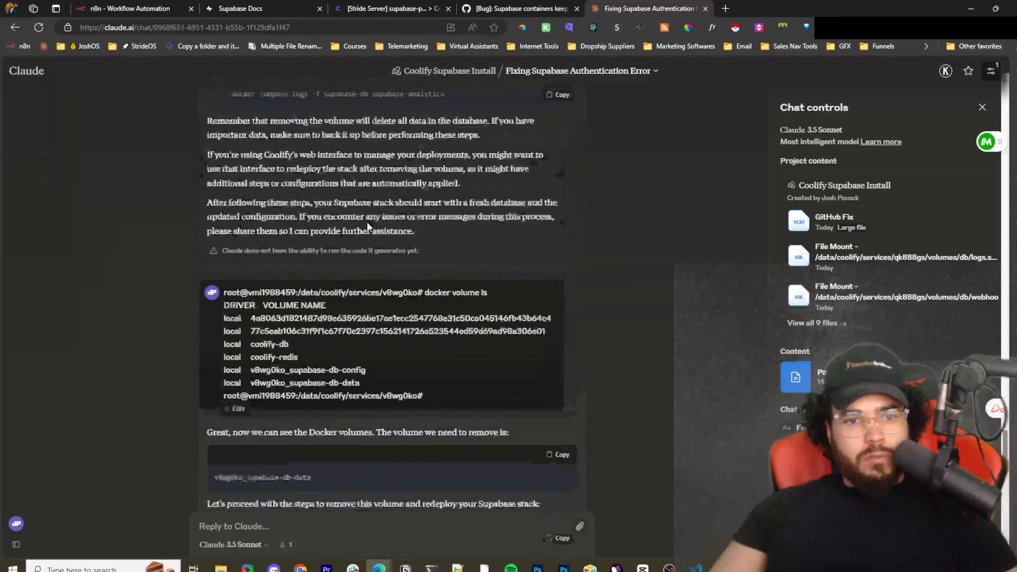
scroll(339, 335, down, 15)
scroll(334, 328, up, 10)
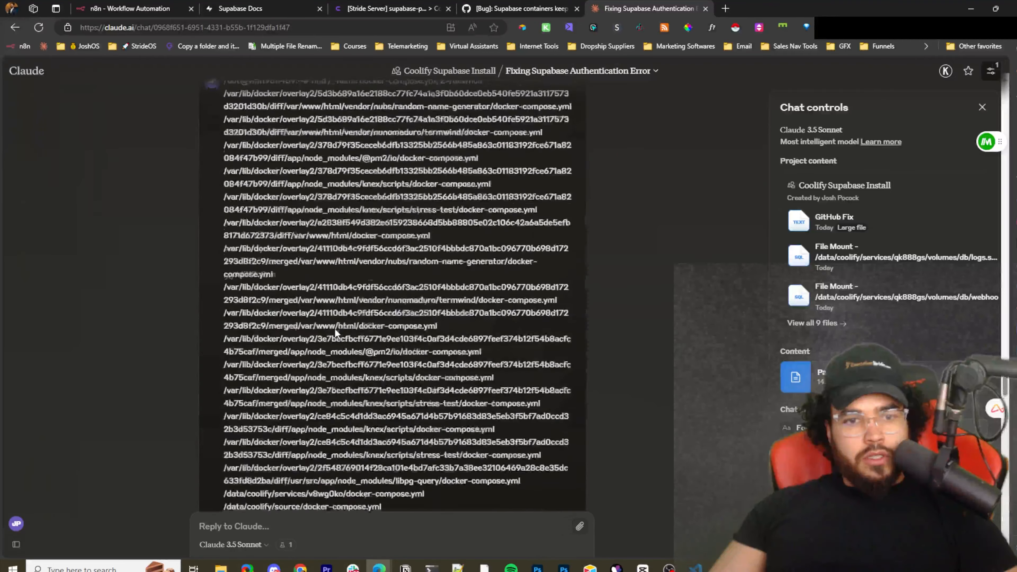
scroll(333, 329, up, 15)
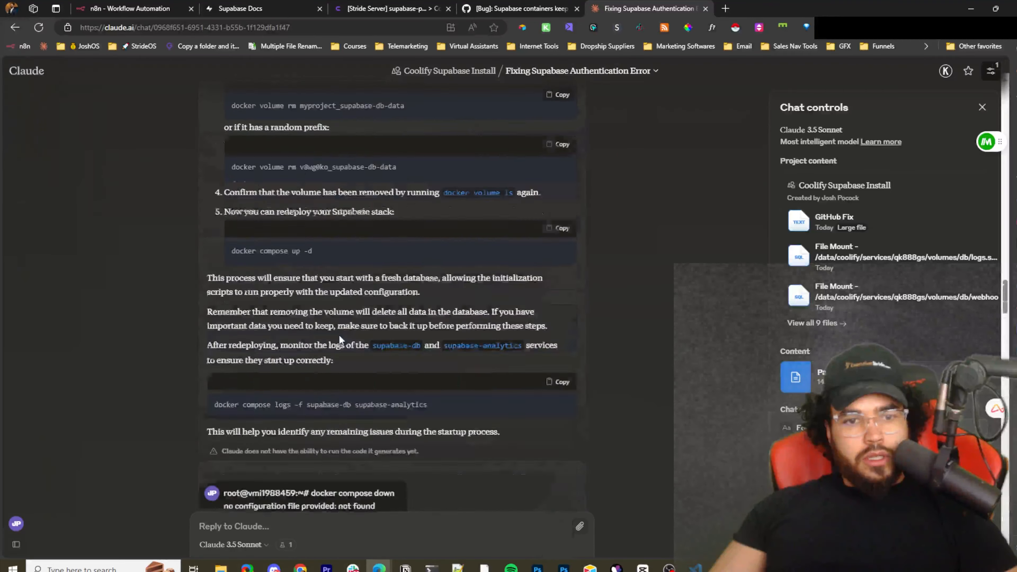
scroll(348, 326, up, 20)
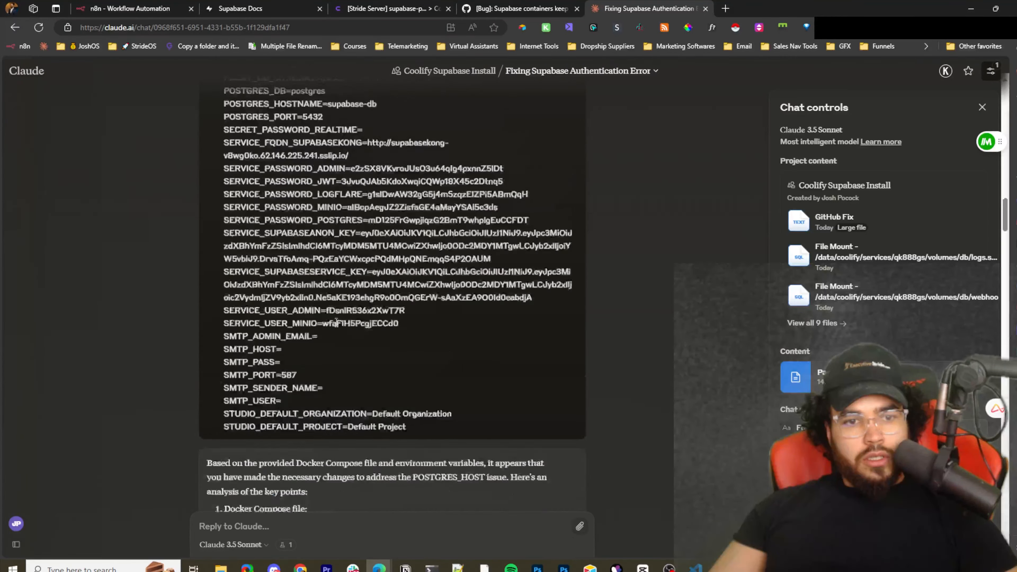
scroll(342, 319, up, 2)
Open the pasted Docker Compose file from the chat message and copy its entire content, from the services line to the end
click(235, 259)
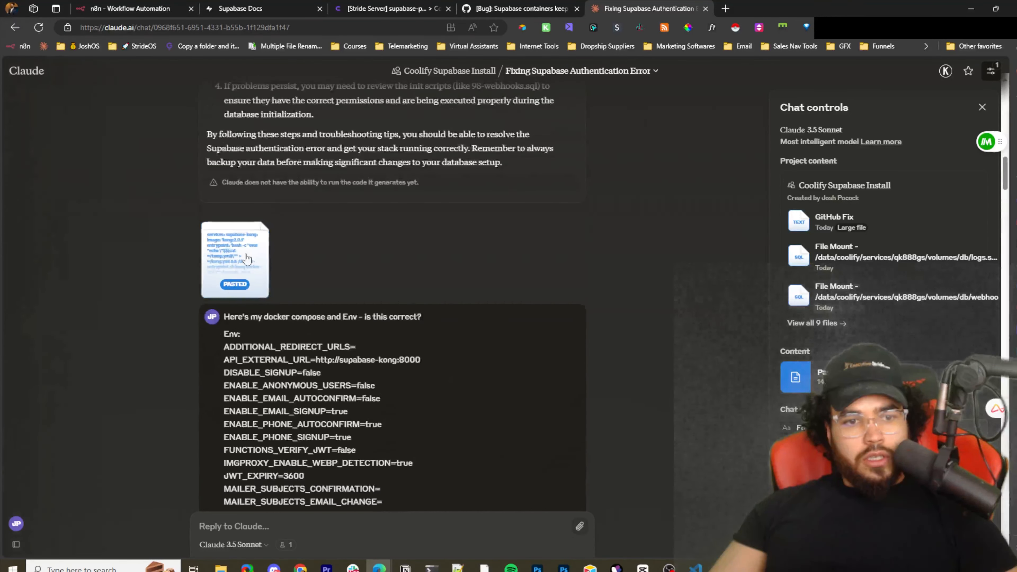
mouse_move(780, 166)
mouse_down()
mouse_move(856, 268)
mouse_move(861, 299)
mouse_move(846, 272)
mouse_move(807, 292)
mouse_move(952, 331)
mouse_move(870, 342)
mouse_up()
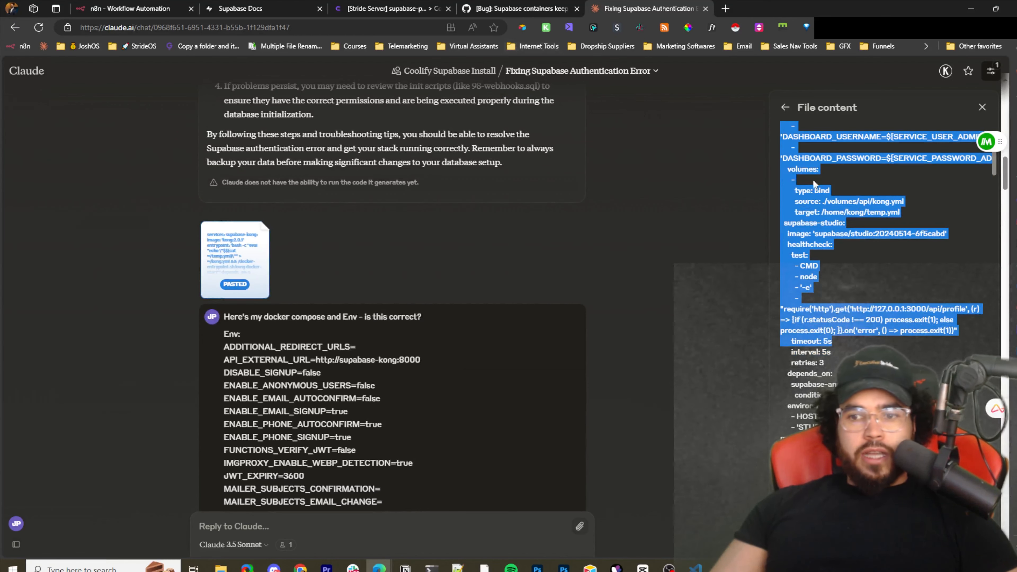
scroll(687, 324, up, 8)
scroll(856, 348, down, 10)
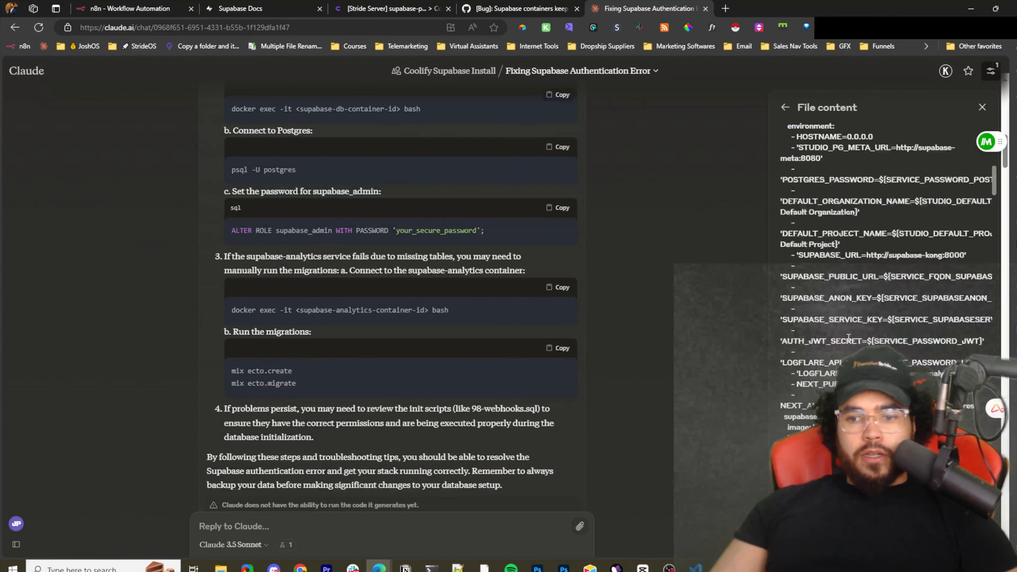
scroll(856, 350, down, 10)
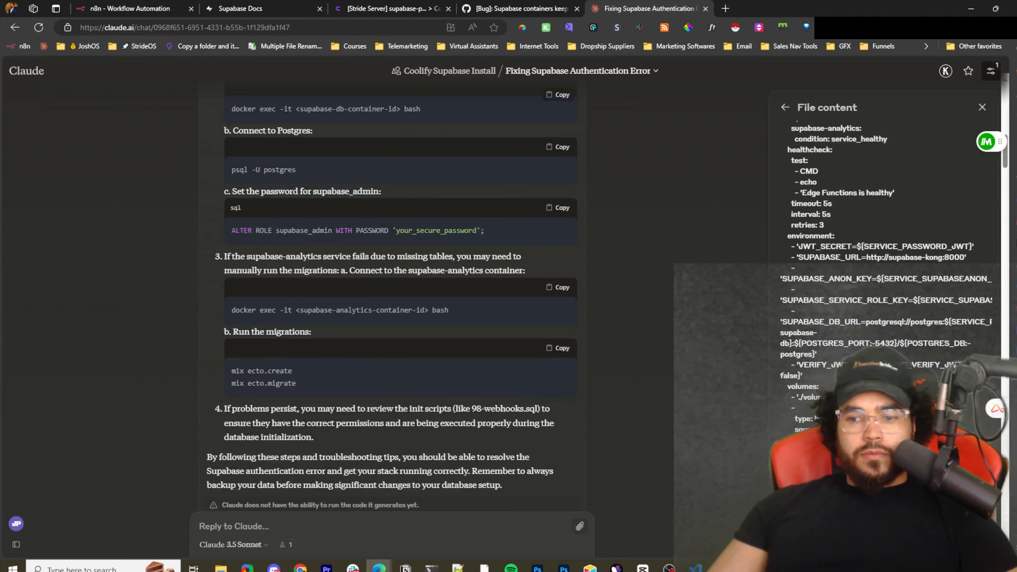
scroll(812, 212, up, 15)
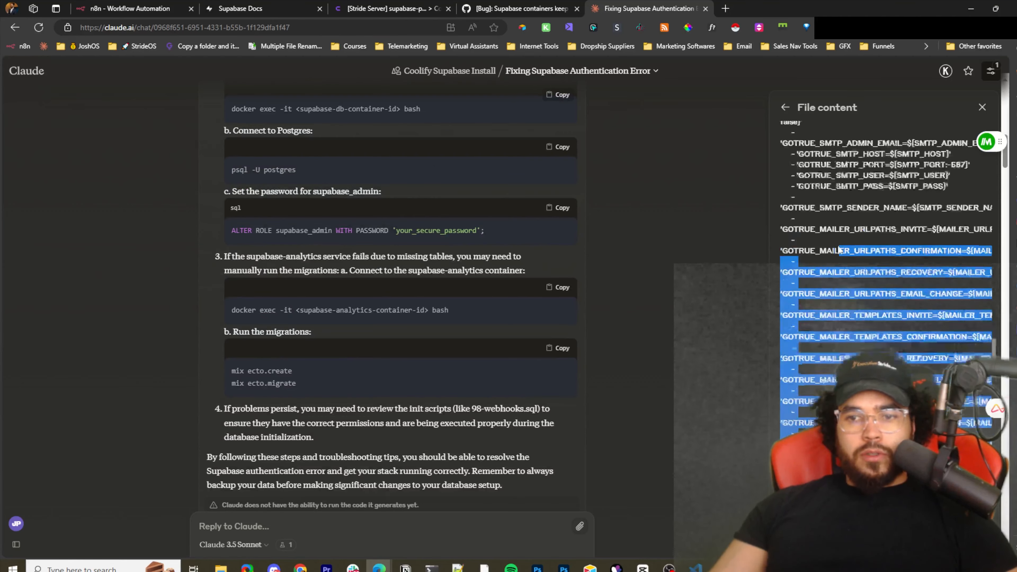
scroll(811, 210, up, 20)
drag(811, 210, 794, 176)
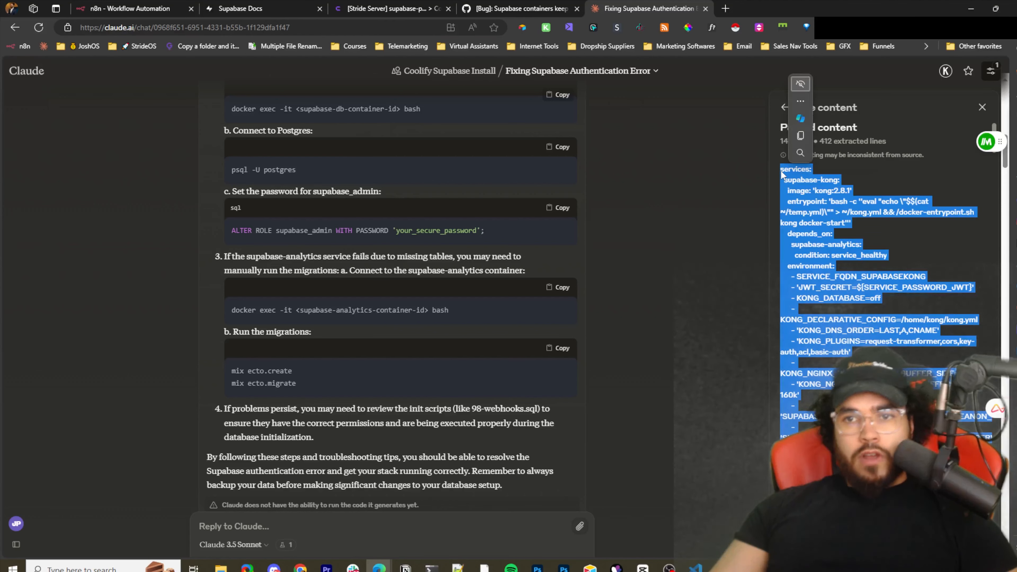
Switch back to Coolify, replace the Supabase service's Docker Compose content with the copied file, and save it
click(398, 6)
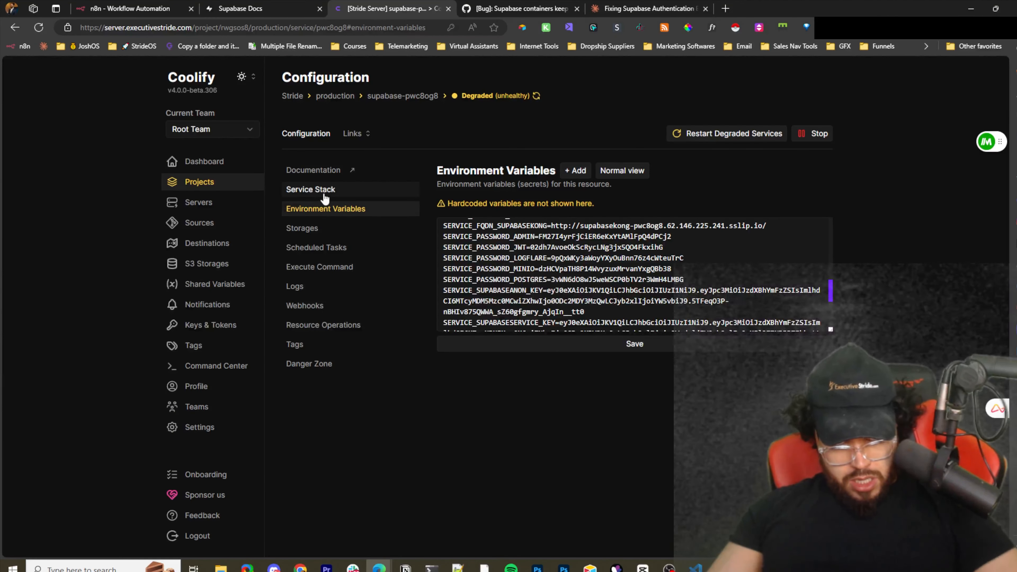
click(314, 190)
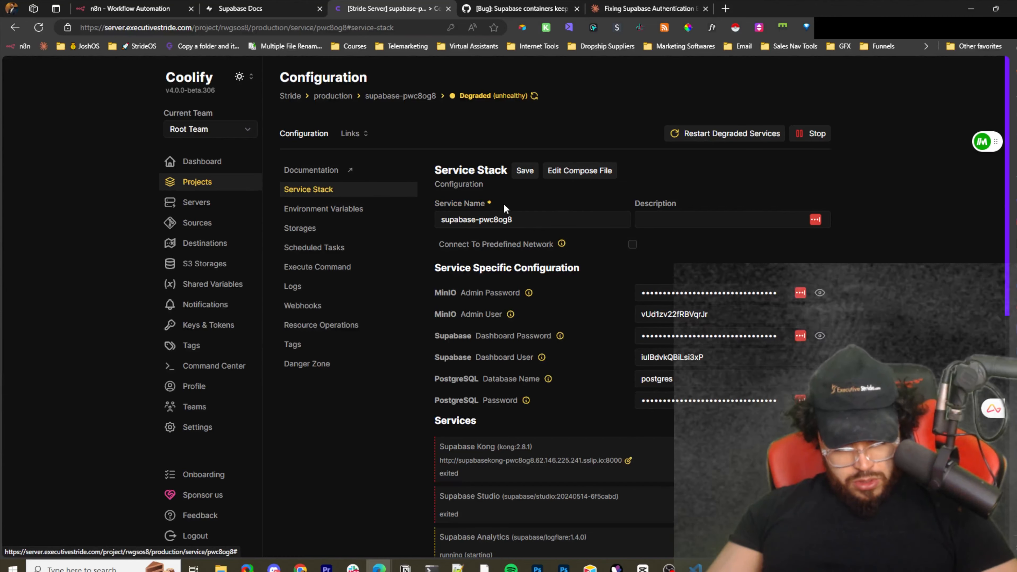
click(573, 172)
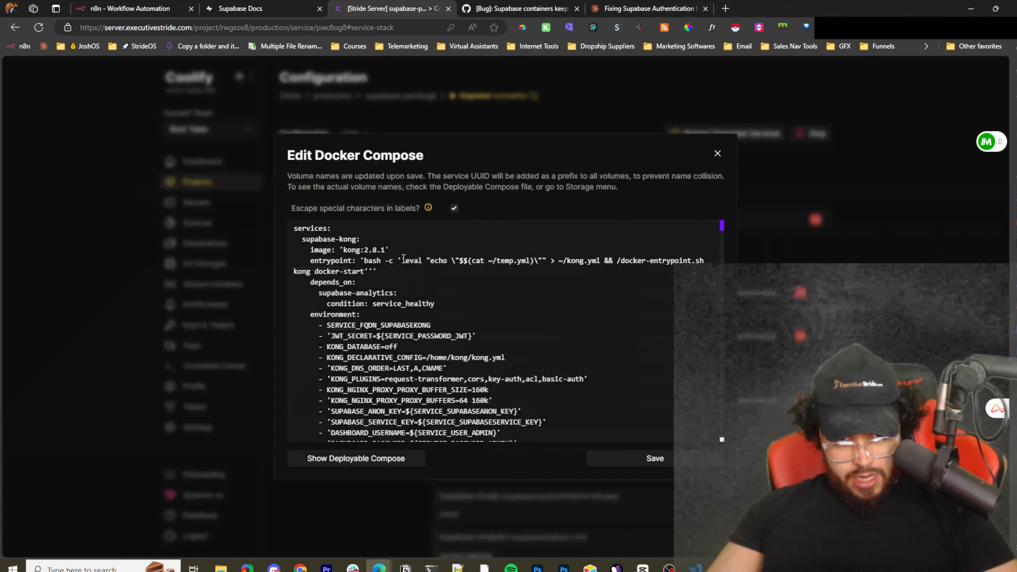
key(ctrl+a)
click(390, 291)
key(ctrl+a)
key(ctrl+v)
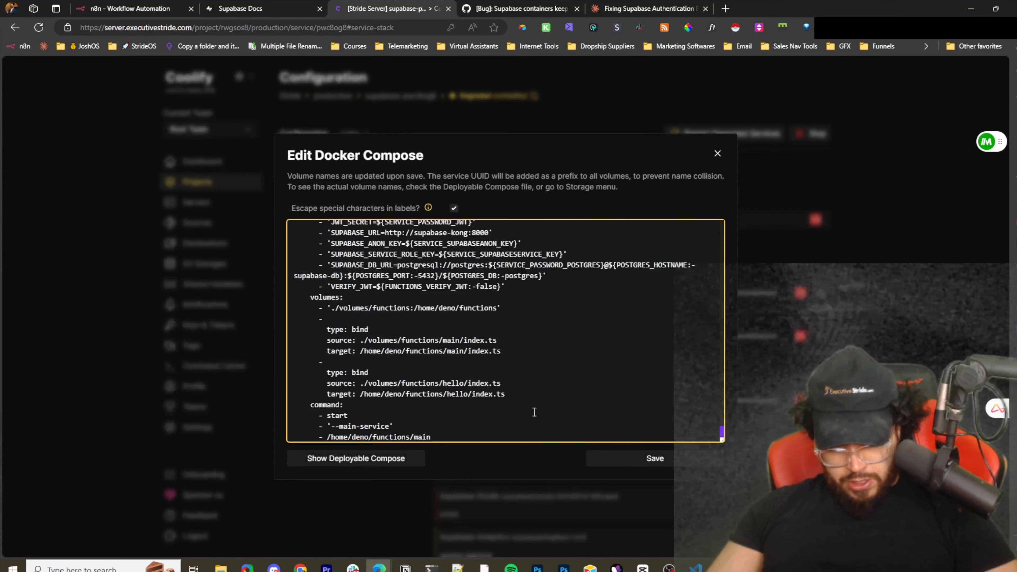
click(665, 462)
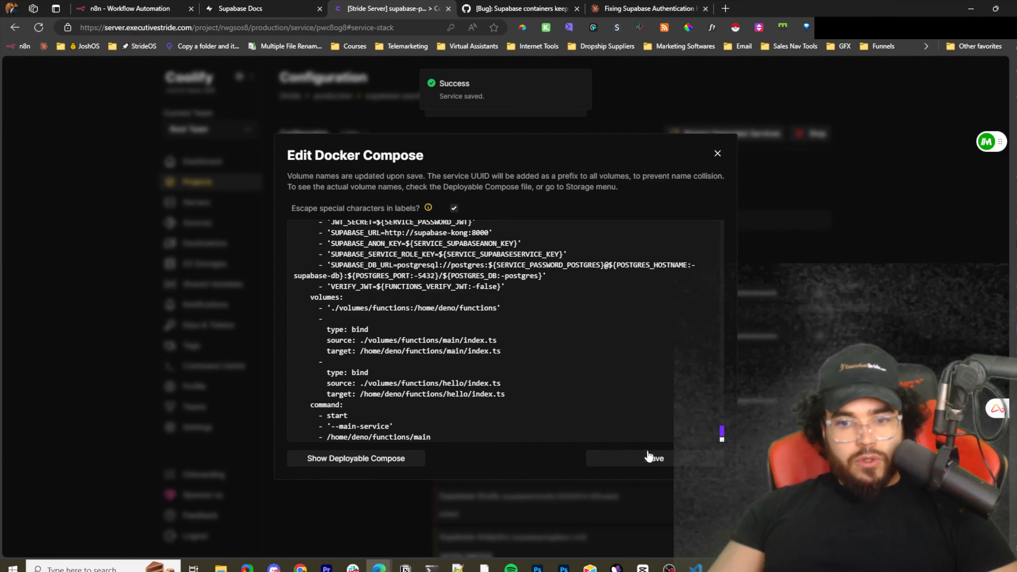
click(717, 154)
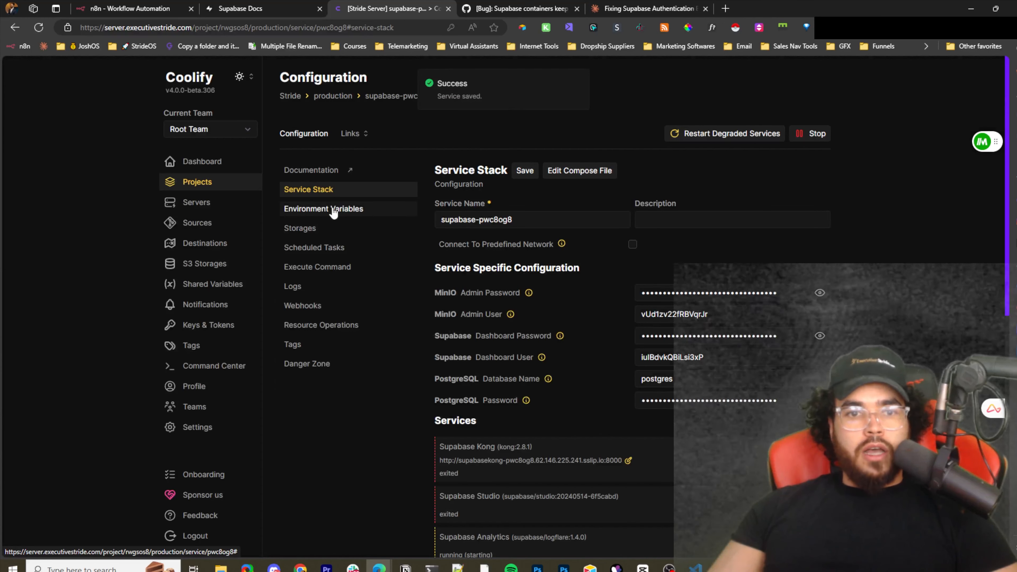
Open the Supabase service's environment variables in Coolify, and copy the full Env list from the Claude chat message
click(347, 213)
scroll(609, 269, up, 10)
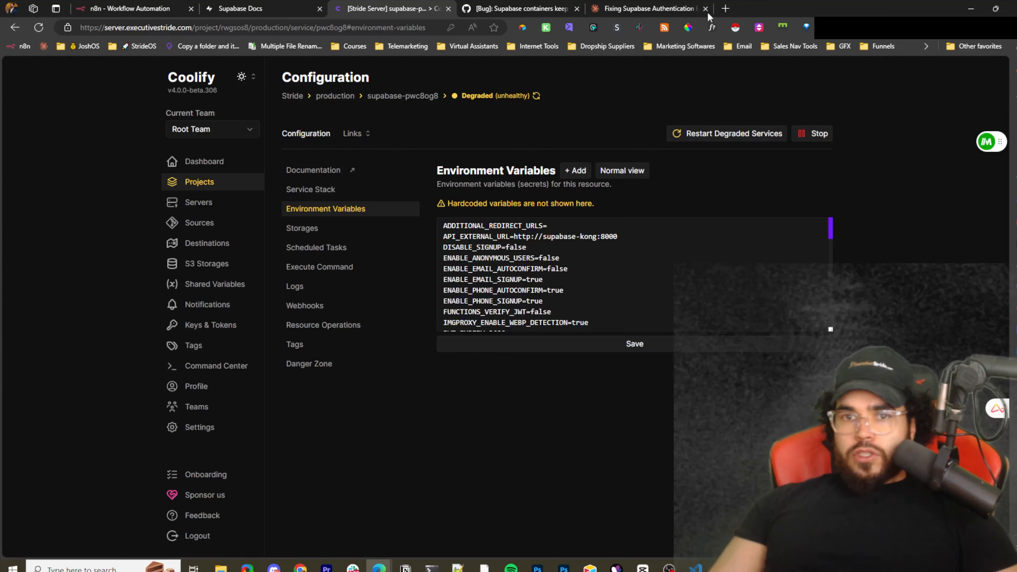
click(681, 9)
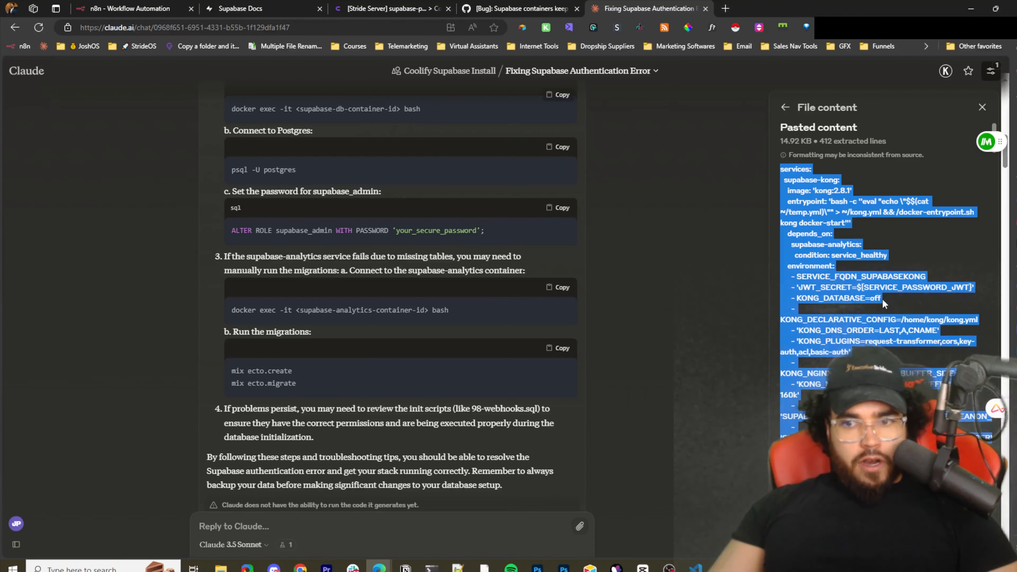
scroll(373, 341, down, 10)
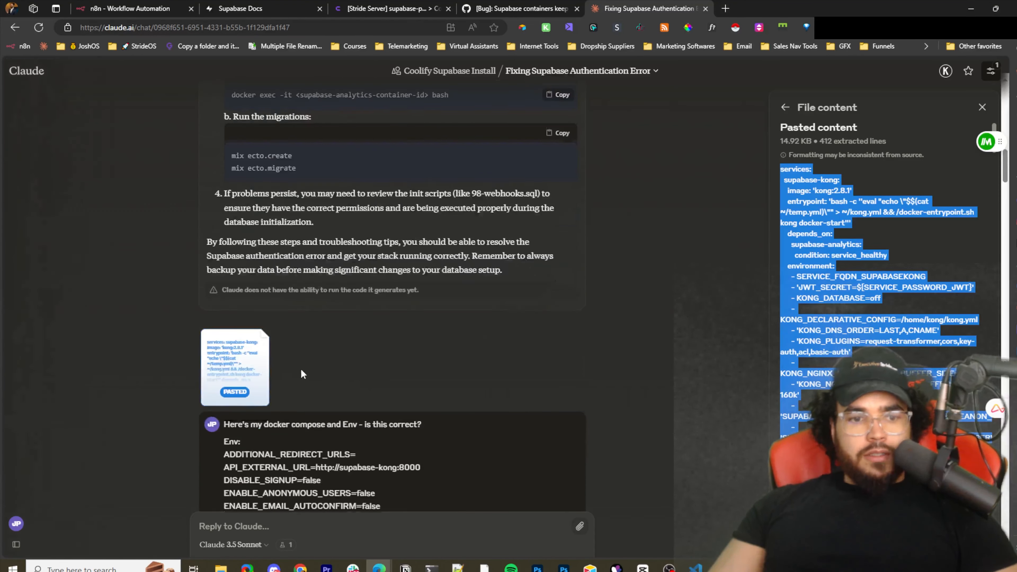
scroll(298, 348, down, 2)
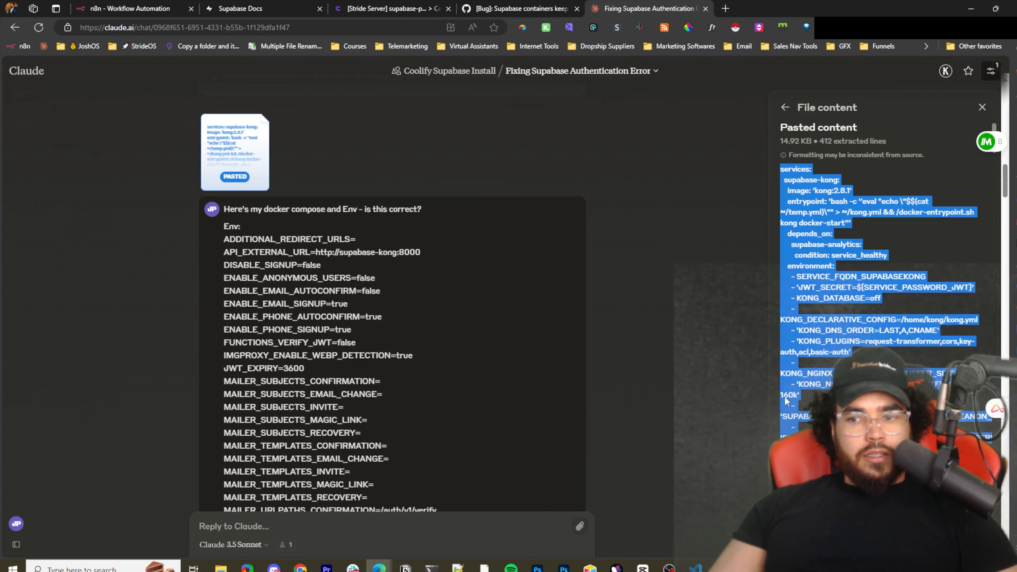
drag(219, 232, 444, 380)
click(212, 241)
scroll(284, 296, down, 10)
scroll(335, 313, down, 3)
scroll(391, 267, up, 9)
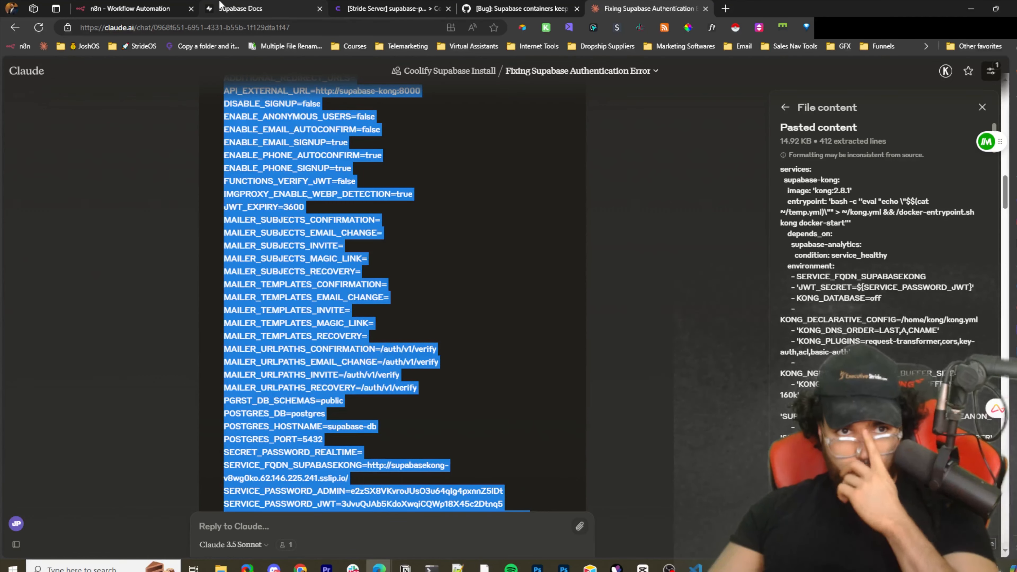
Replace the Supabase service's environment variables in Coolify with the copied list, including its service passwords and API keys, and save
click(244, 5)
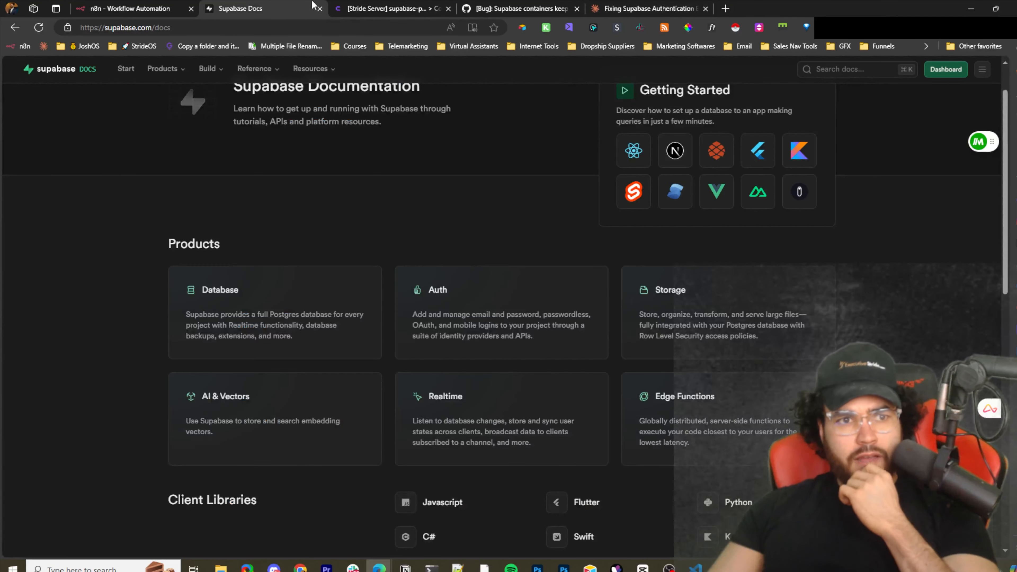
click(384, 8)
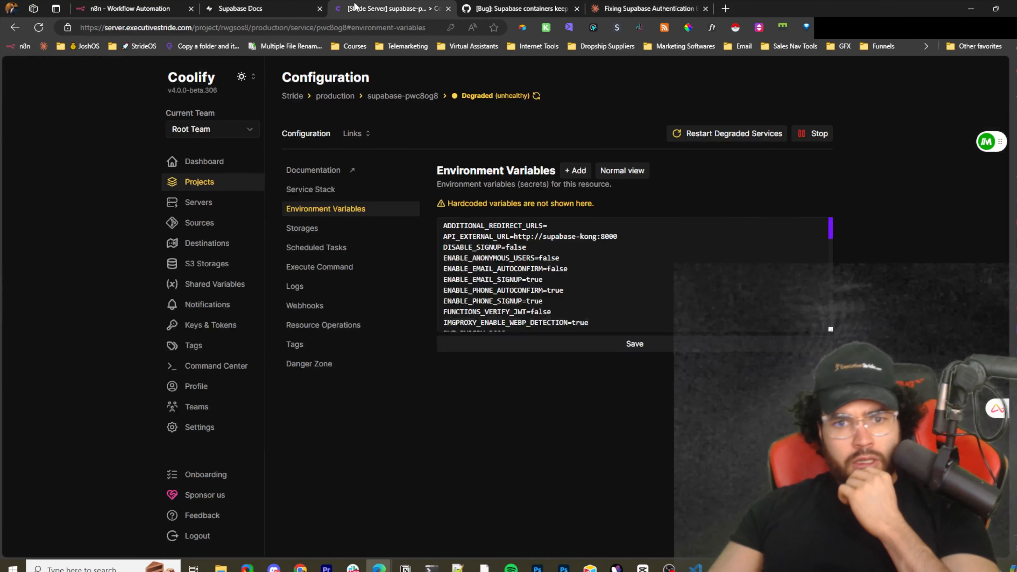
click(640, 270)
key(ctrl+a)
key(ctrl+v)
scroll(633, 275, up, 5)
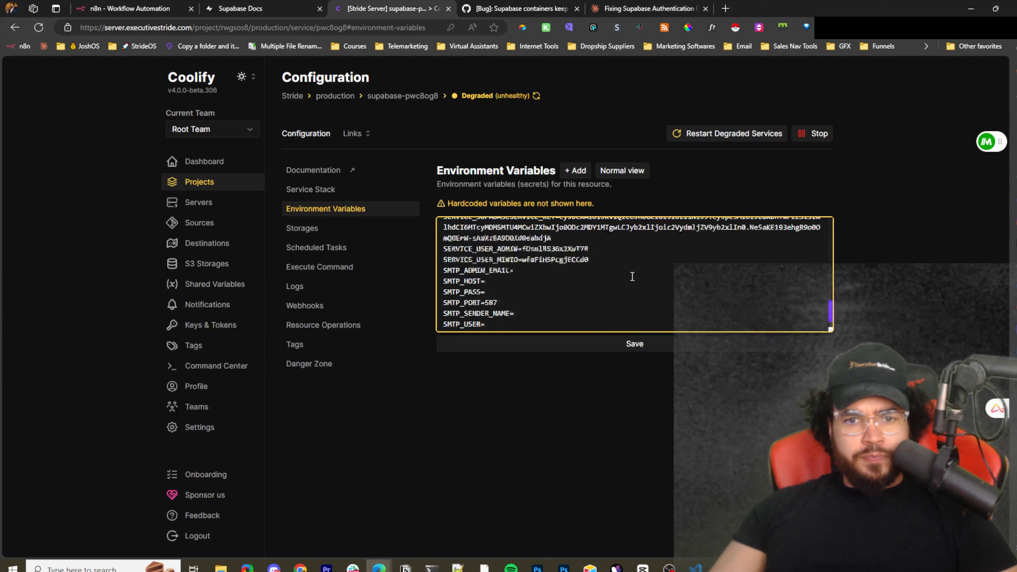
click(639, 348)
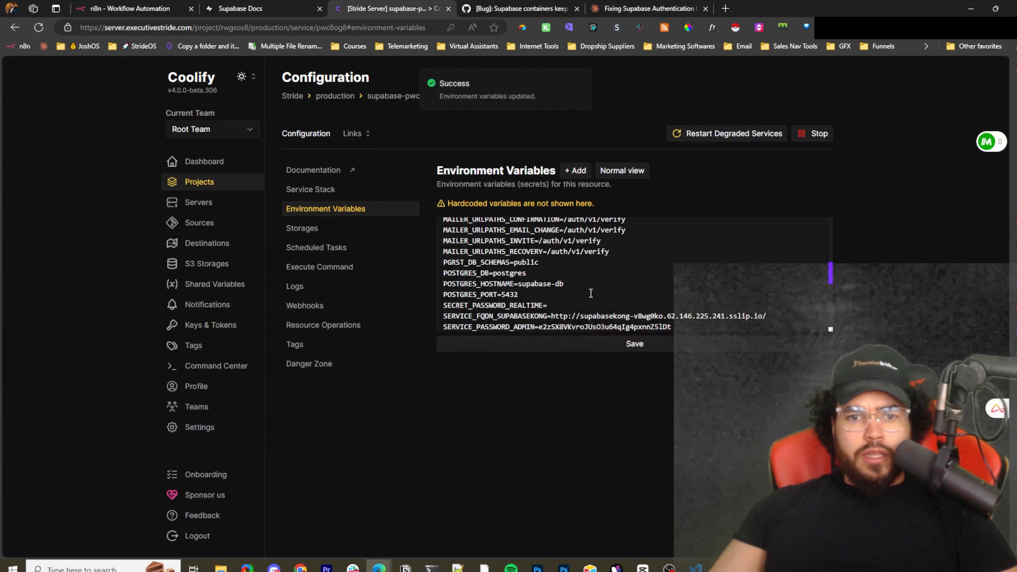
click(617, 345)
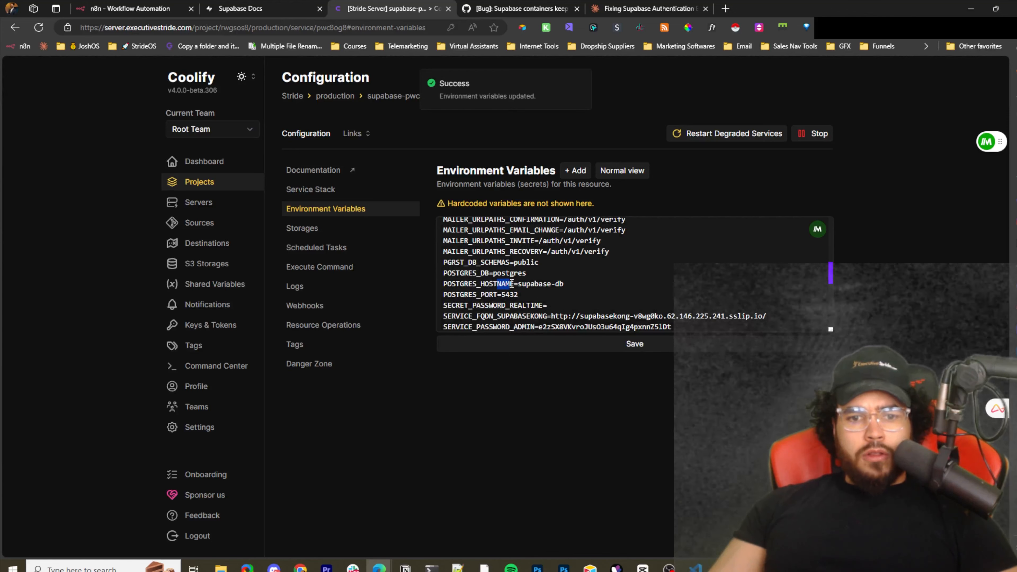
Try shortening the POSTGRES_HOSTNAME variable name to POSTGRES_HOST, and undo the edit
drag(512, 284, 514, 283)
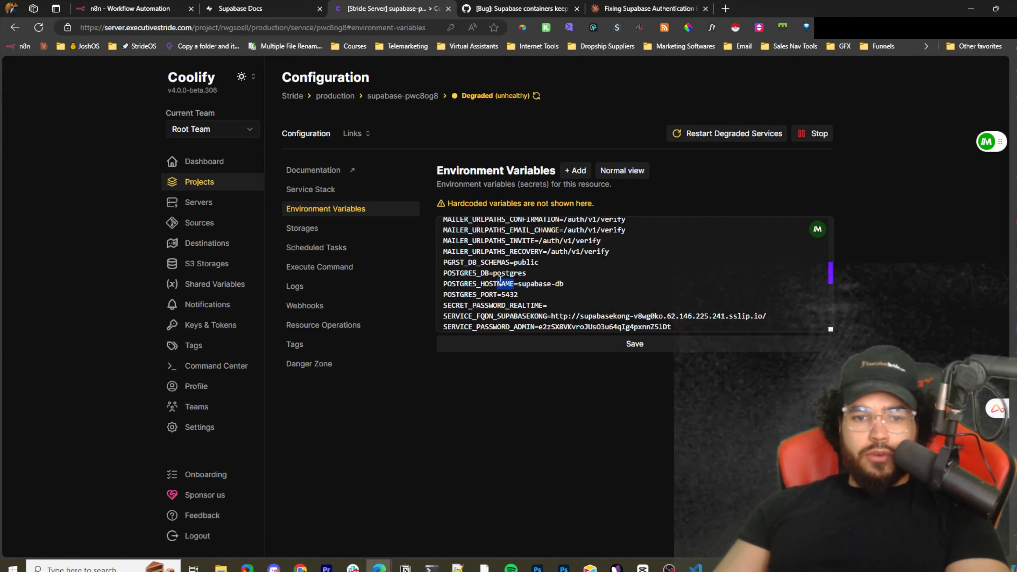
key(BackSpace)
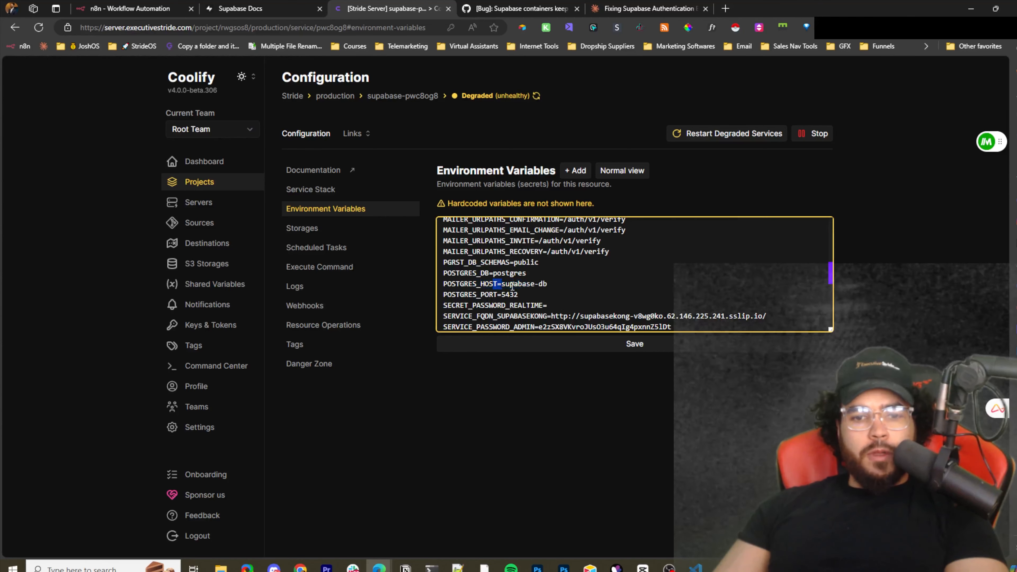
drag(512, 287, 481, 288)
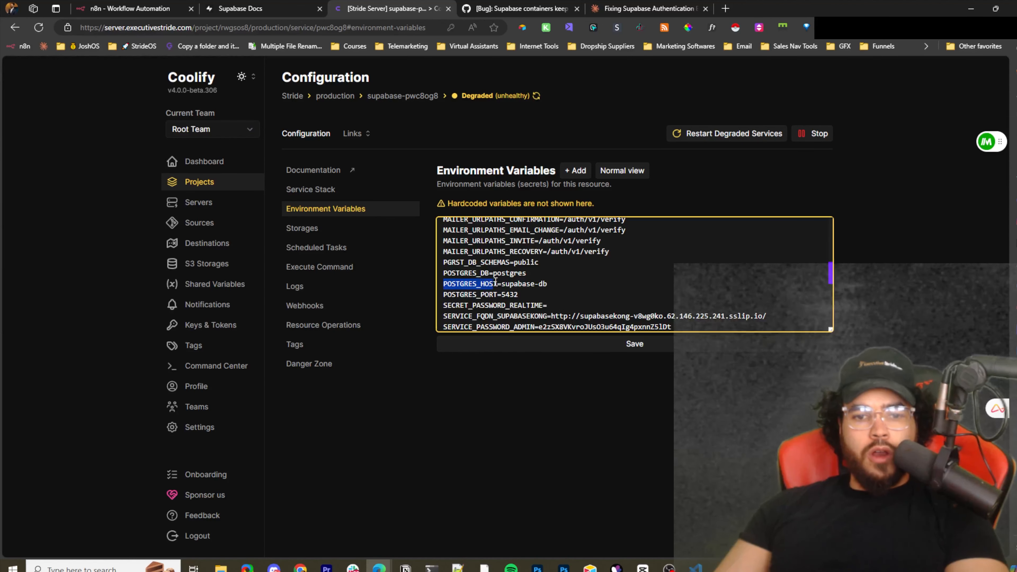
click(525, 283)
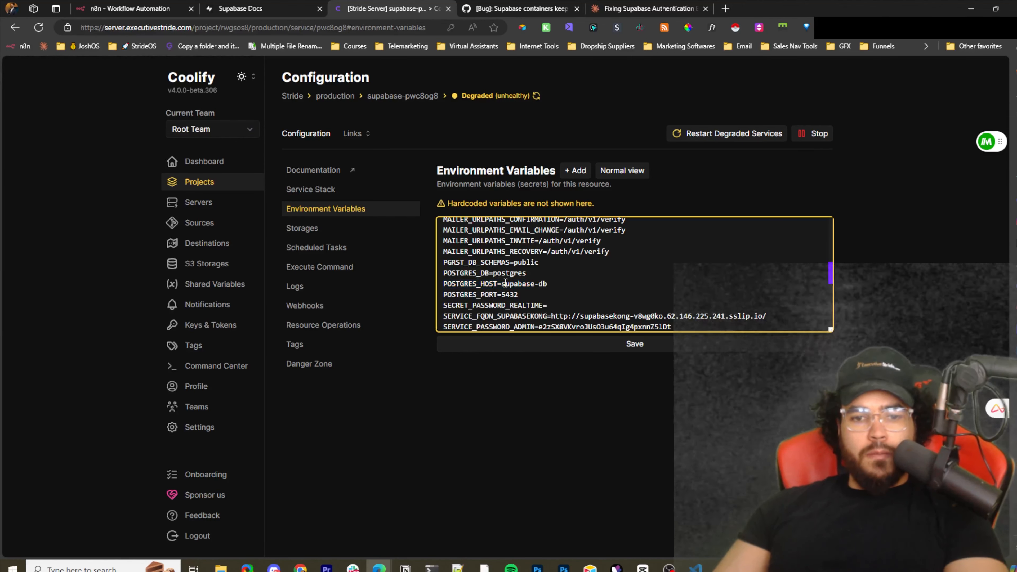
key(ctrl+z)
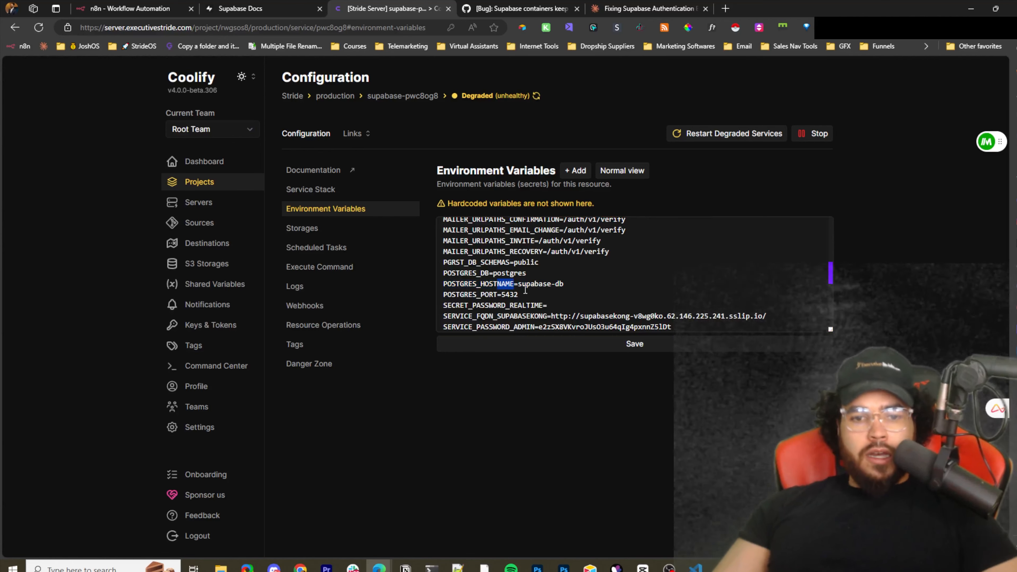
Try cutting the ending off the POSTGRES_HOSTNAME variable name once more, and undo the deletion
mouse_move(494, 283)
mouse_down()
mouse_move(541, 284)
mouse_move(481, 284)
mouse_move(553, 294)
mouse_move(494, 284)
mouse_move(510, 283)
mouse_up()
click(505, 283)
click(486, 283)
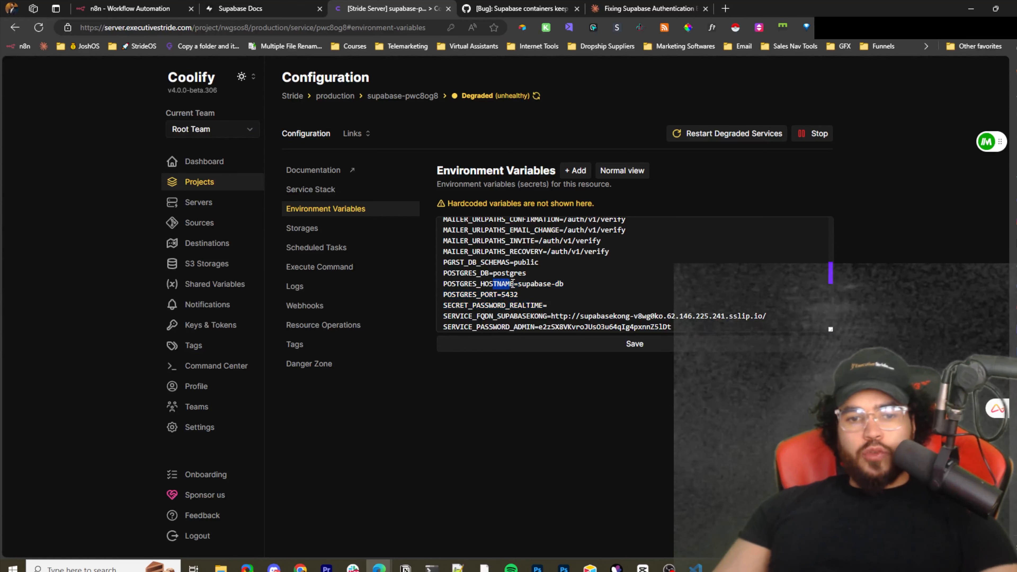
key(BackSpace)
key(Delete)
text(t)
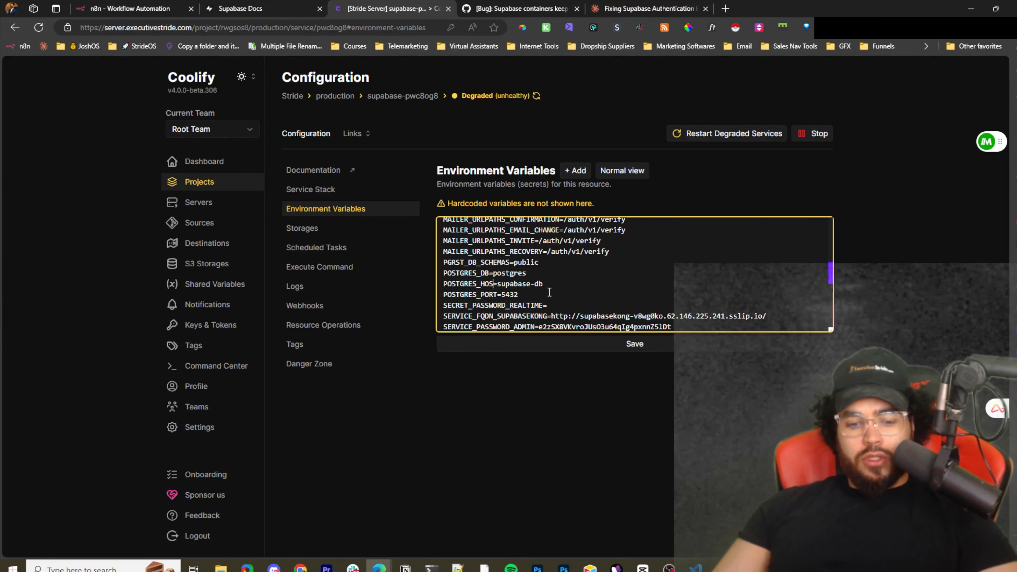
key(ctrl+z)
key(ctrl+z)
key(ctrl+z)
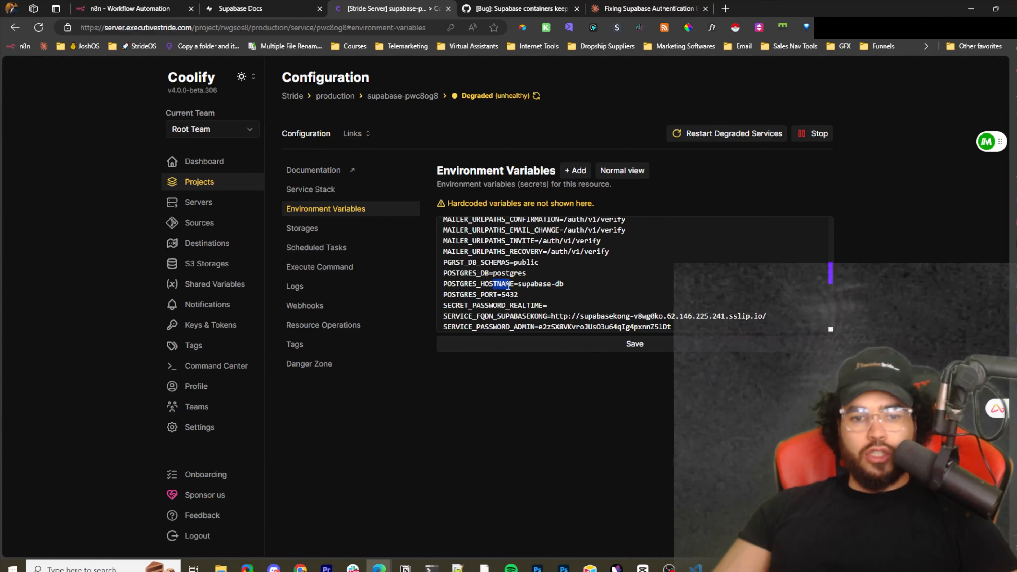
Save the environment variables, overwrite the reloaded list again with the copied one, including its service passwords and API keys, and save it
click(561, 335)
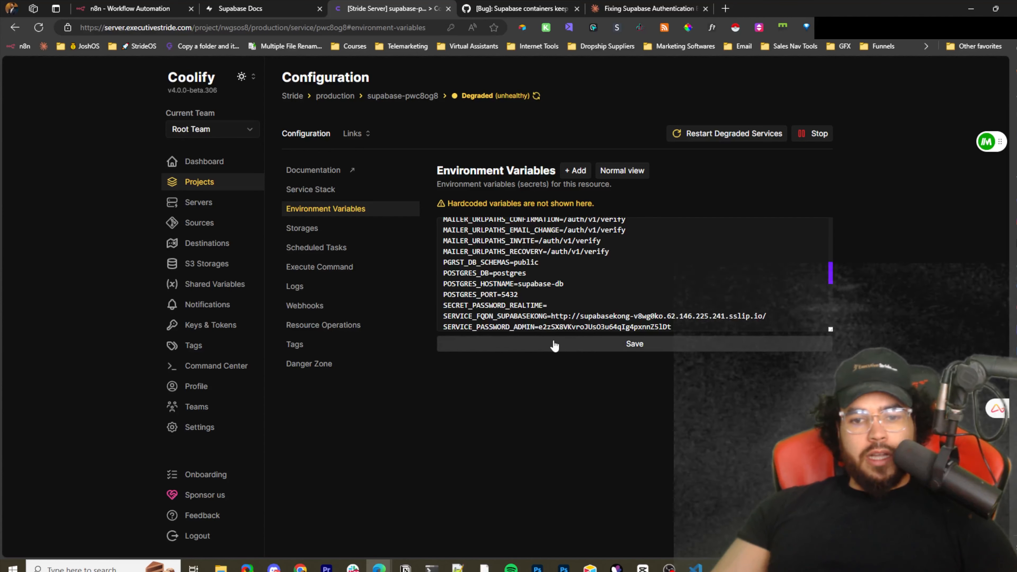
click(553, 343)
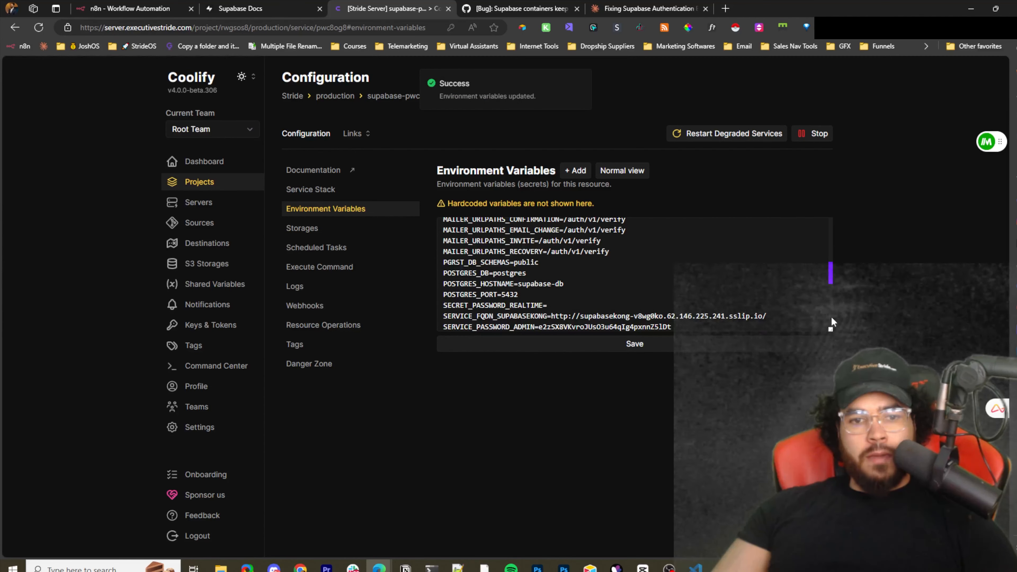
click(343, 196)
click(398, 210)
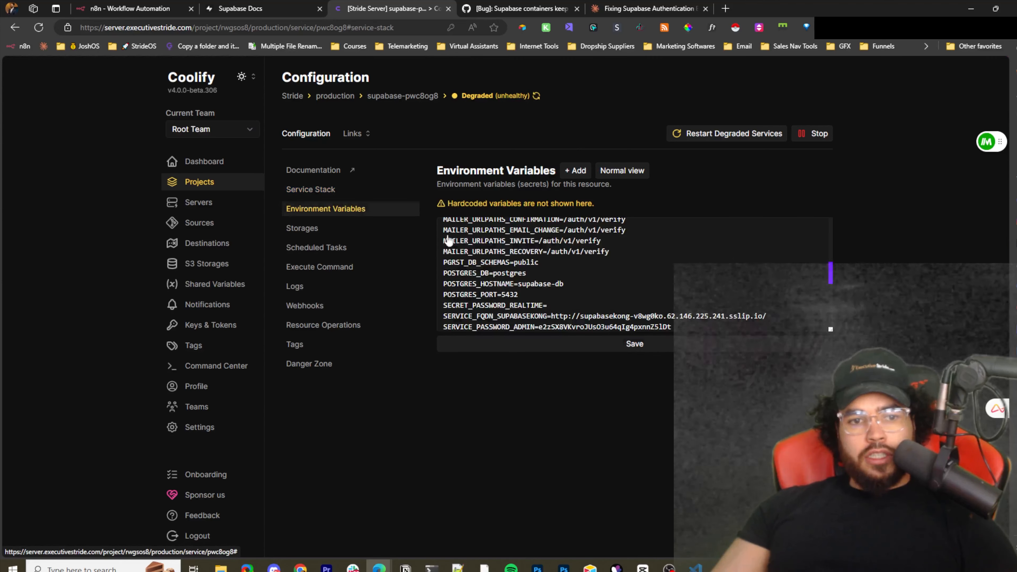
click(556, 260)
key(ctrl+a)
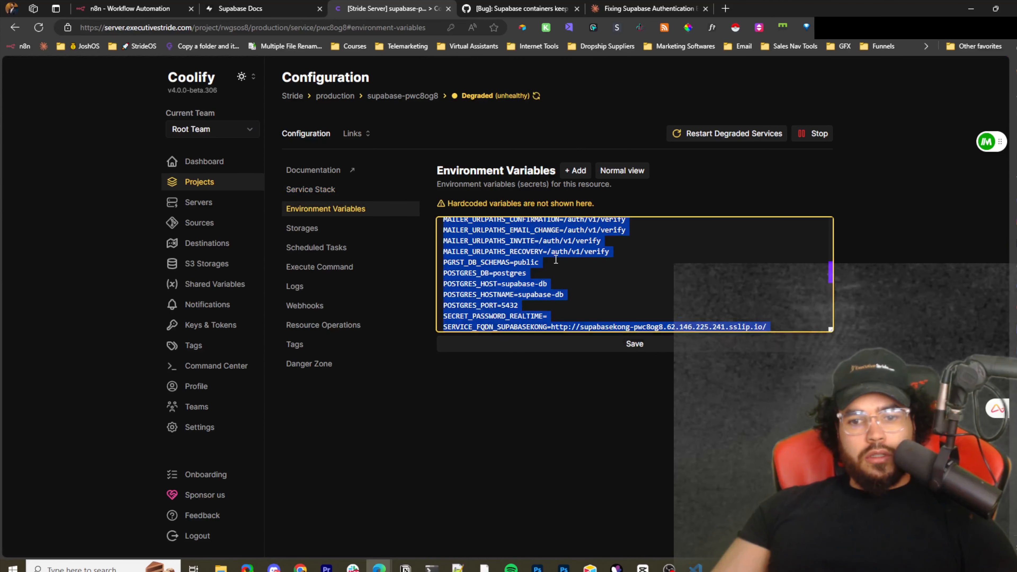
key(ctrl+v)
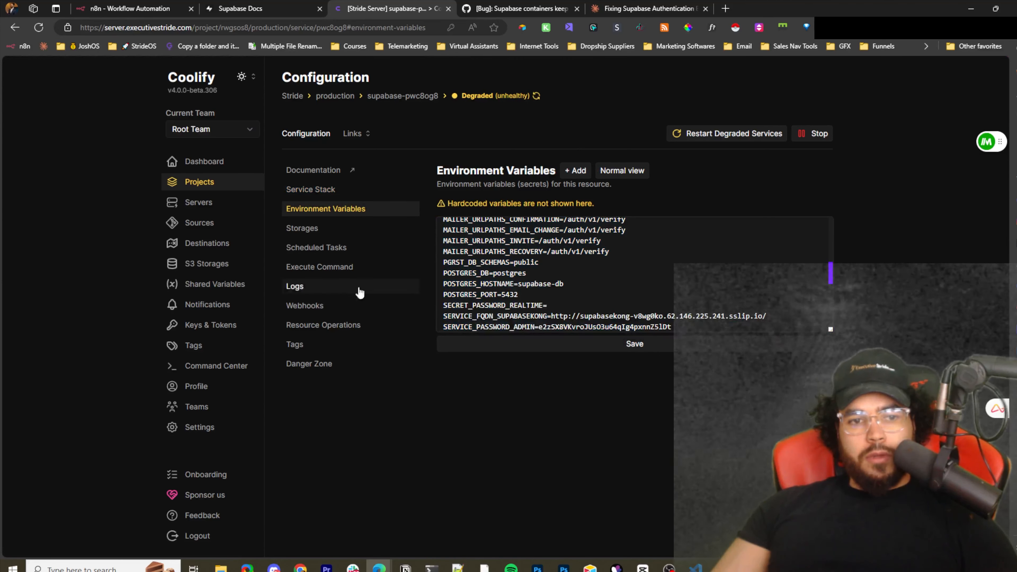
click(541, 373)
click(539, 347)
Open the Supabase service's compose file for editing and check the POSTGRES_HOSTNAME reference in the PG_META_DB_HOST line
click(310, 189)
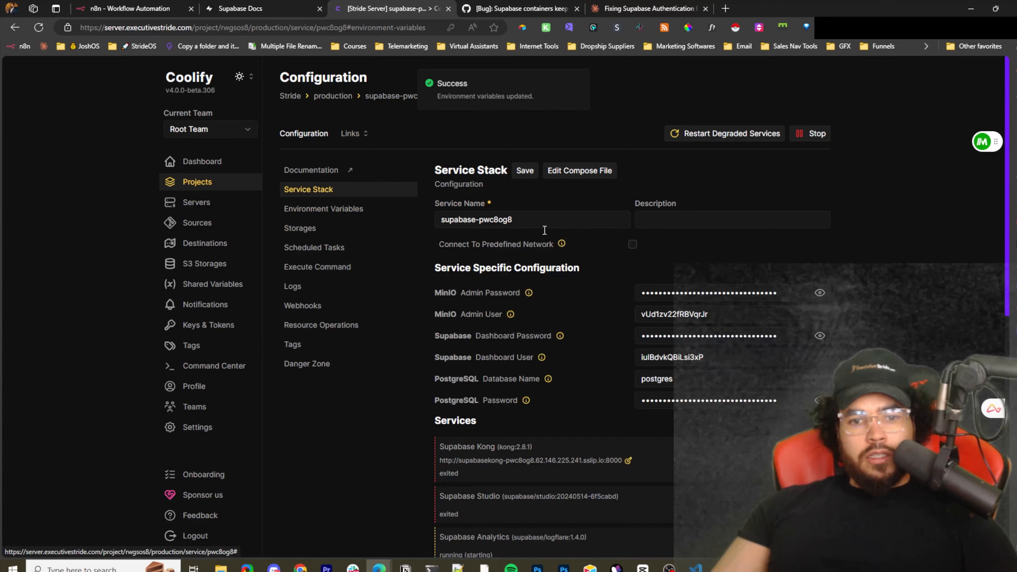
click(589, 177)
scroll(501, 313, up, 15)
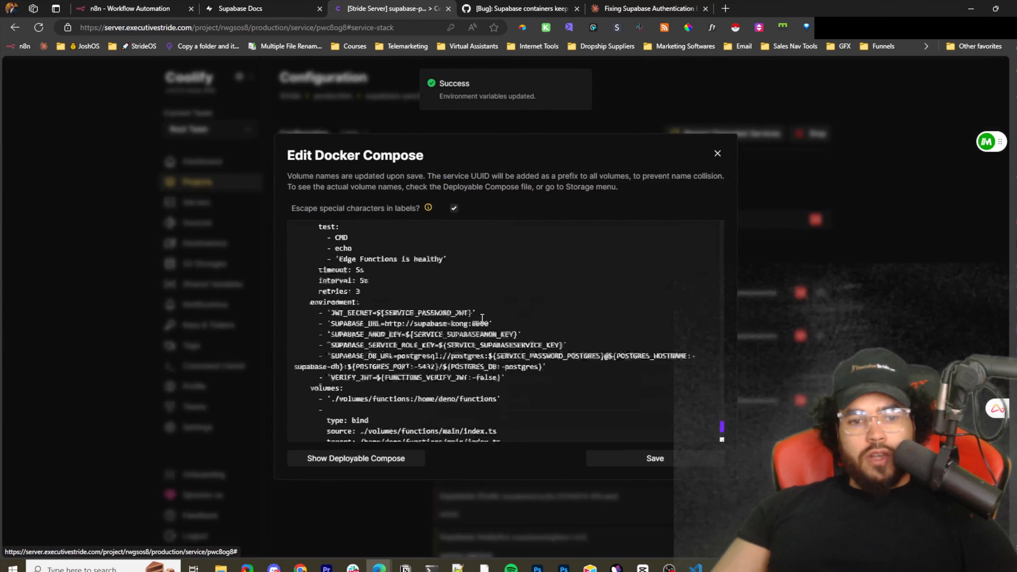
scroll(477, 319, down, 10)
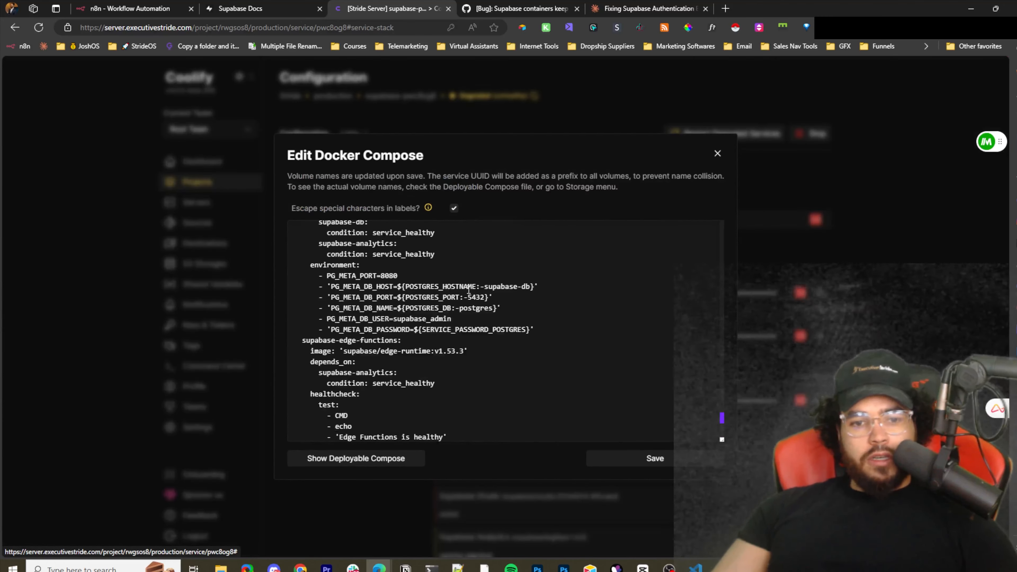
double_click(460, 287)
click(475, 287)
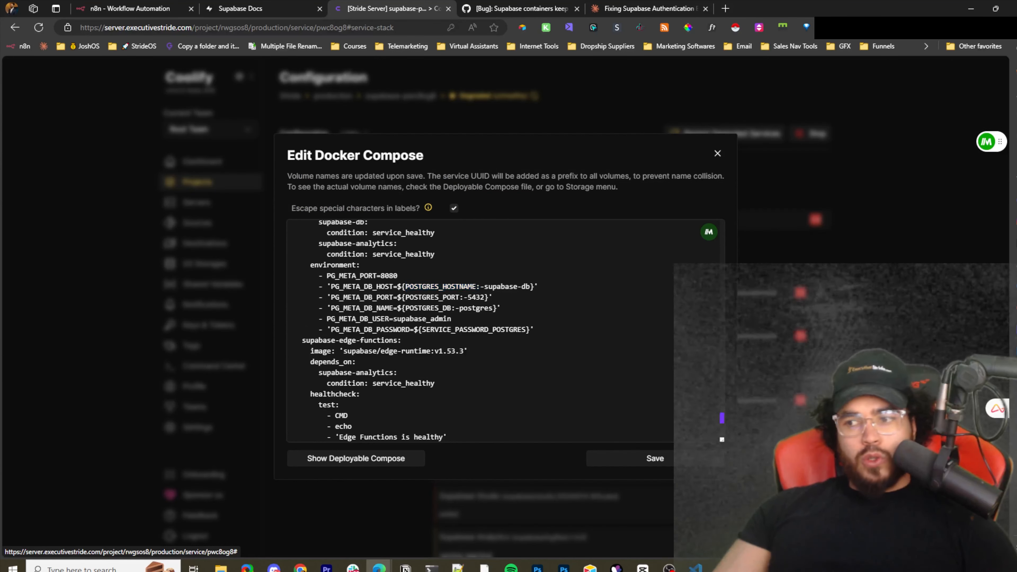
Switch to Notepad++, set up a replacement of POSTGRES_HOST with POSTGRES_HOSTNAME in the compose text, and close it without running the replacement
key(alt+Tab)
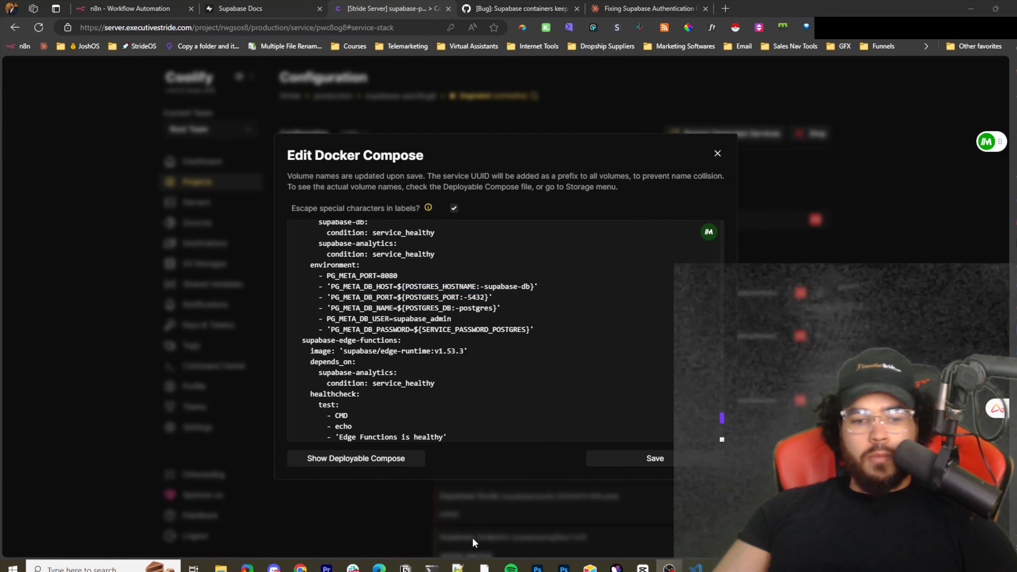
click(457, 567)
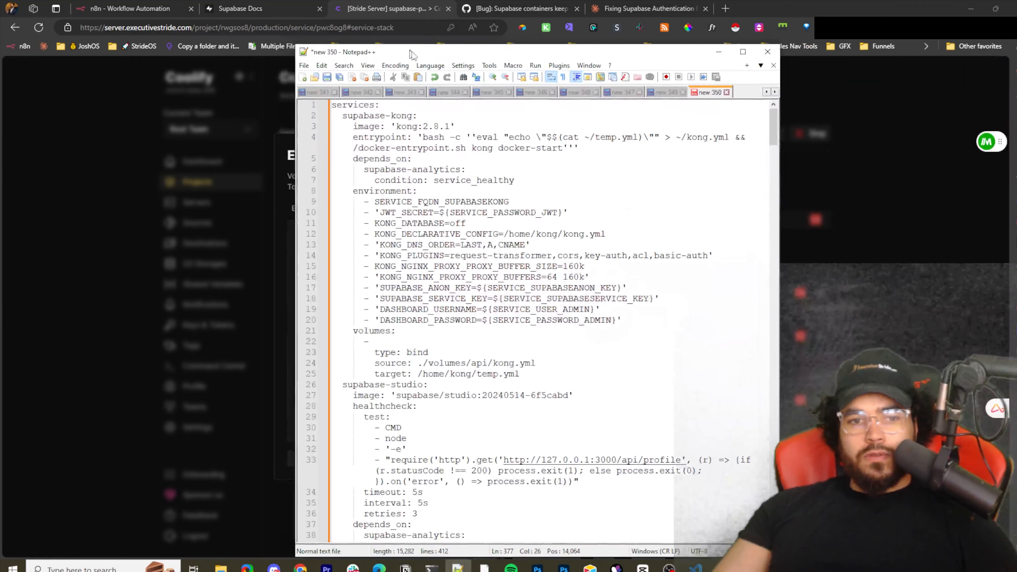
click(480, 190)
key(ctrl+h)
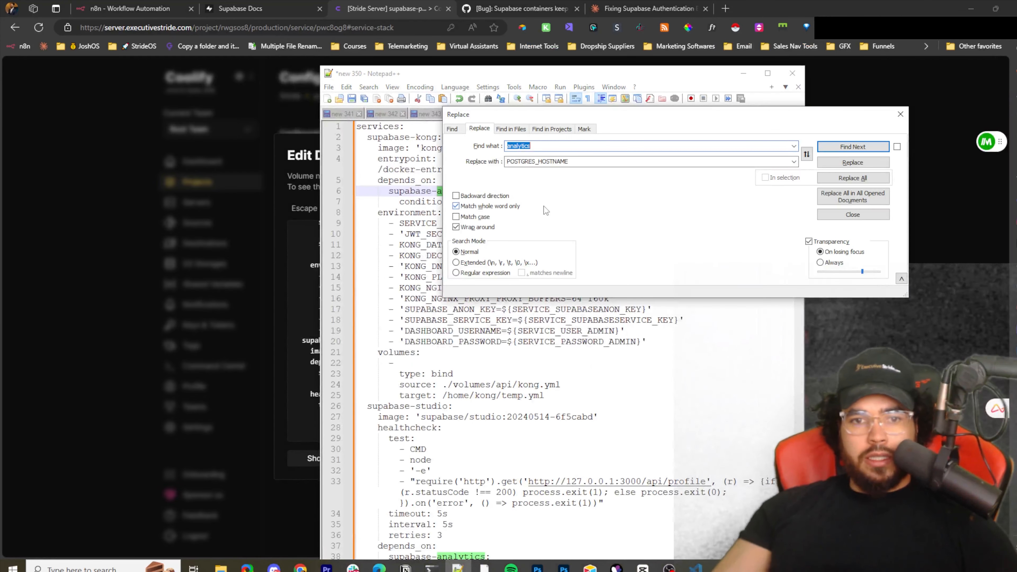
double_click(572, 161)
key(ctrl+c)
double_click(555, 148)
key(ctrl+v)
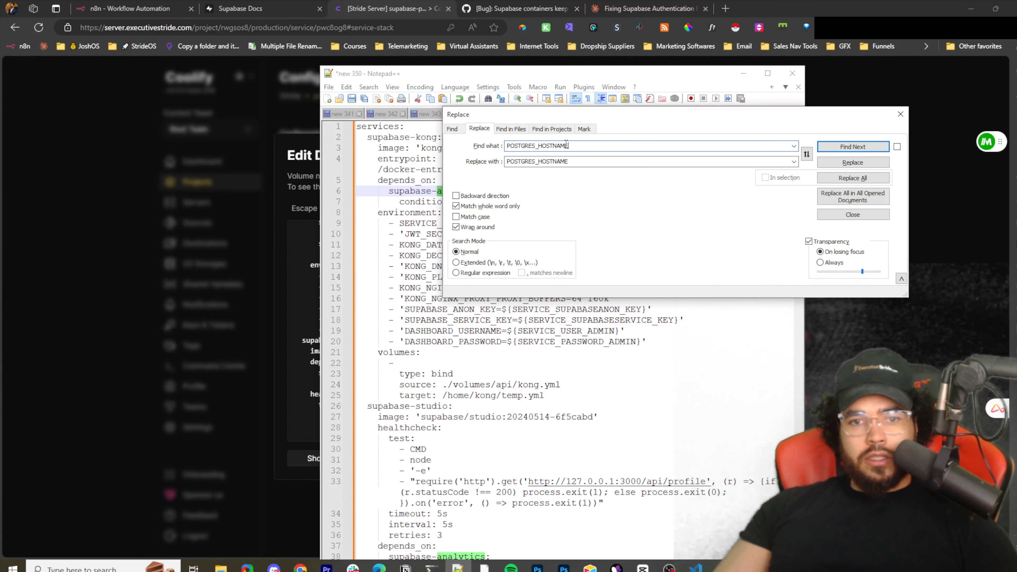
key(BackSpace)
key(shift+Left)
key(shift+Left)
key(shift+Left)
key(shift+Left)
key(shift+Left)
key(shift+Left)
key(shift+Left)
key(shift+Left)
key(shift+Left)
key(shift+Left)
key(shift+Left)
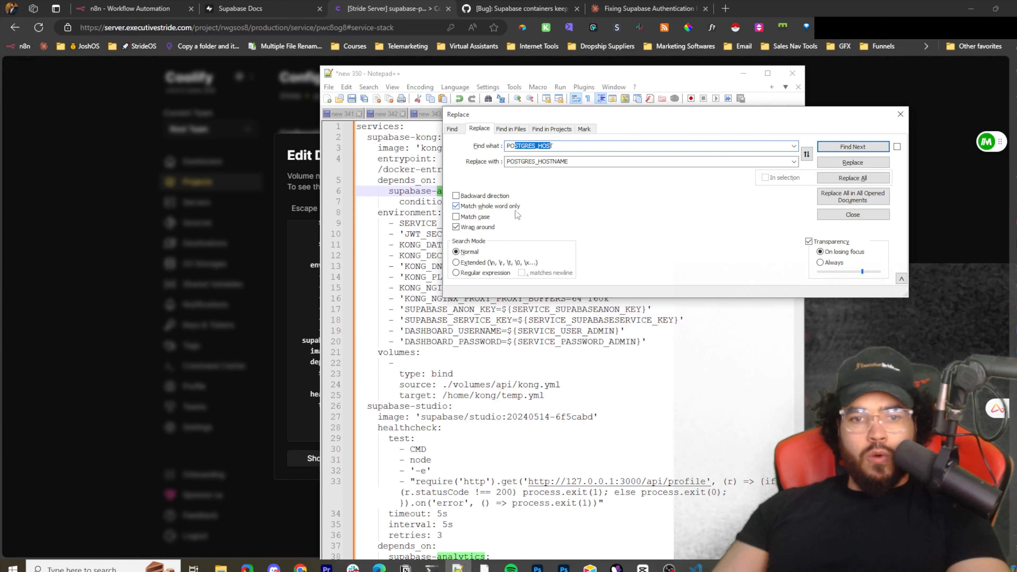
double_click(546, 162)
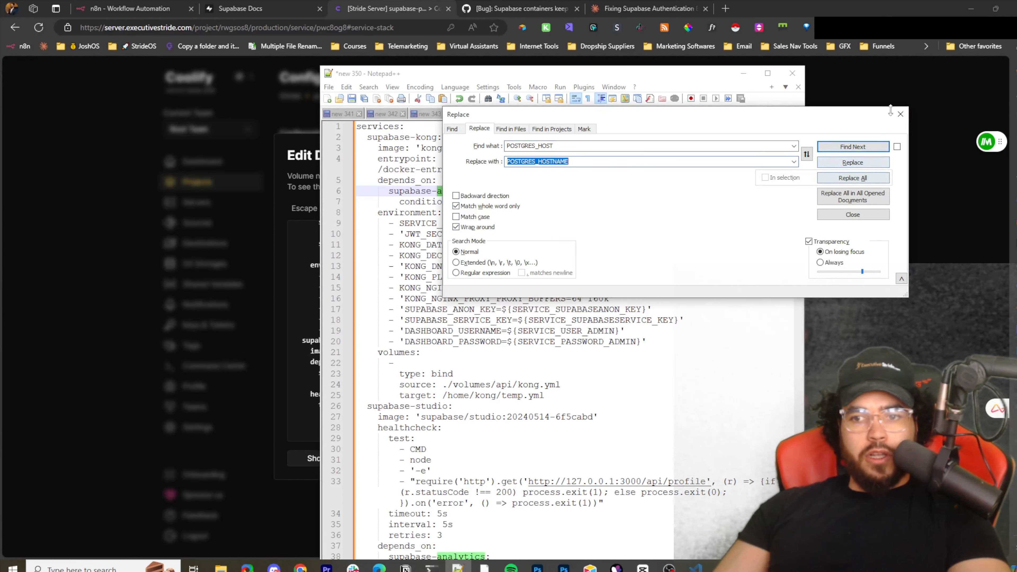
click(900, 114)
click(743, 74)
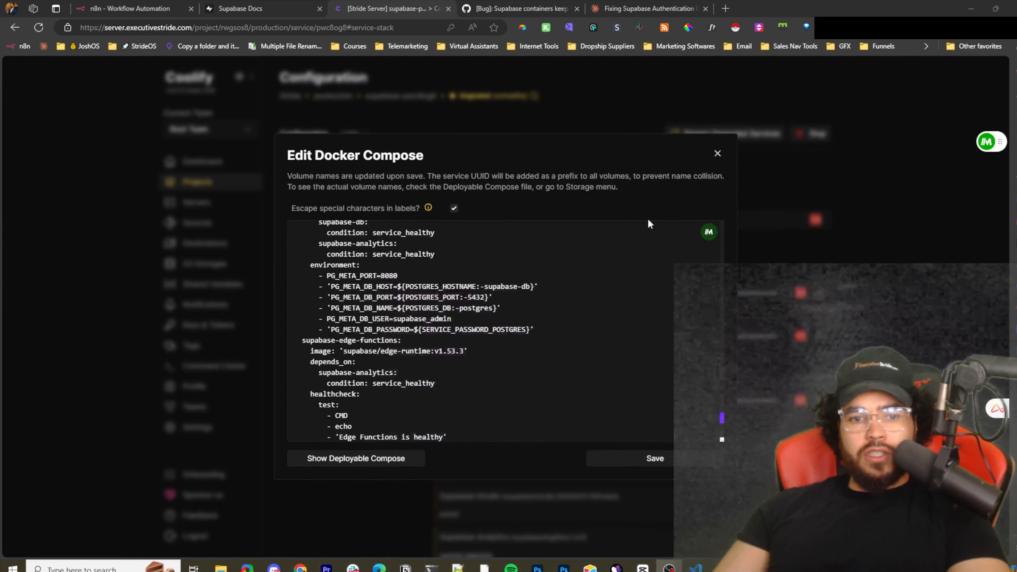
Close the Docker Compose editor in Coolify and save the Supabase service stack configuration
click(712, 154)
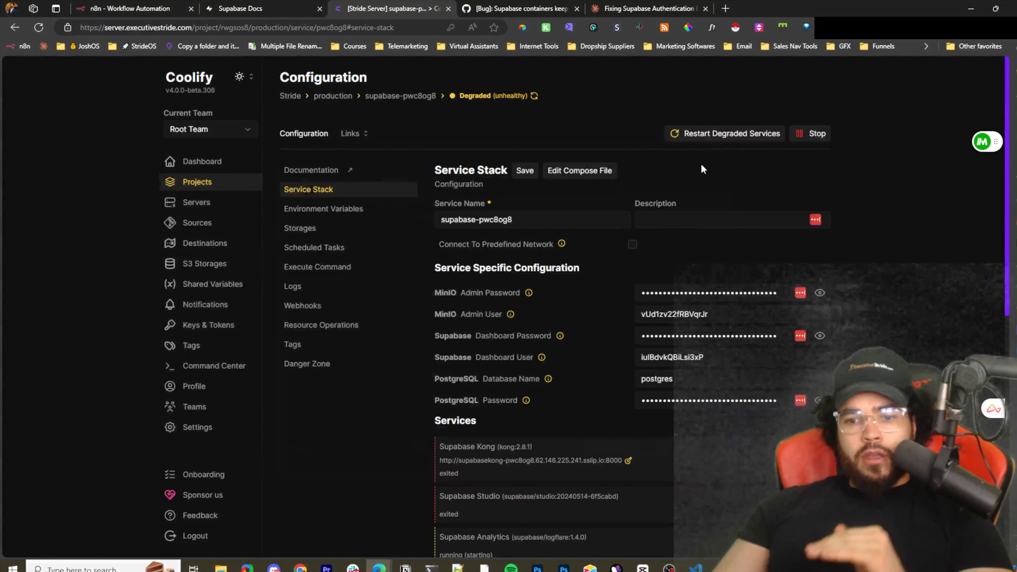
click(318, 172)
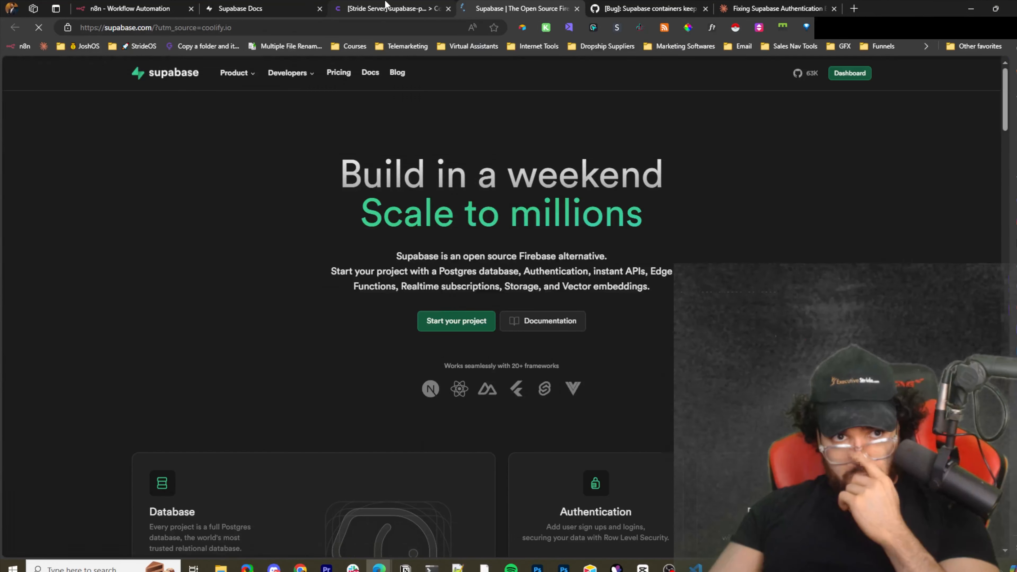
click(387, 6)
click(576, 9)
click(522, 172)
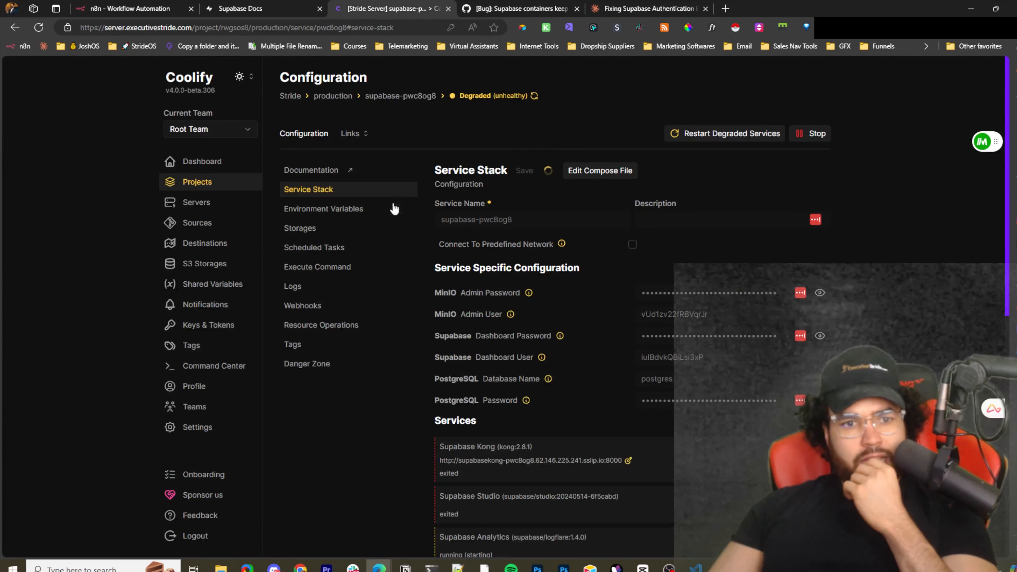
click(333, 208)
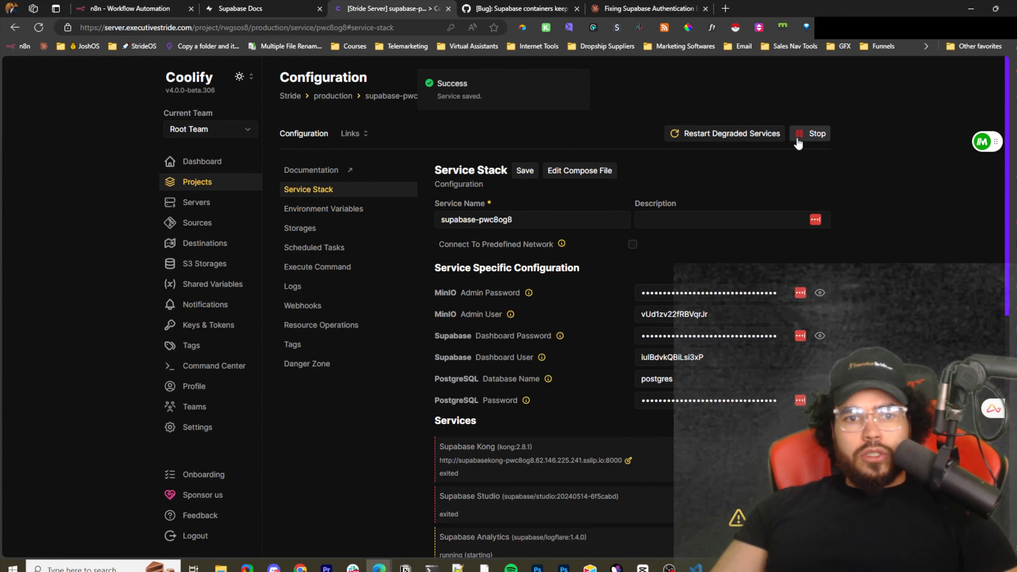
Stop the Supabase service and confirm that it should be stopped
scroll(782, 195, down, 8)
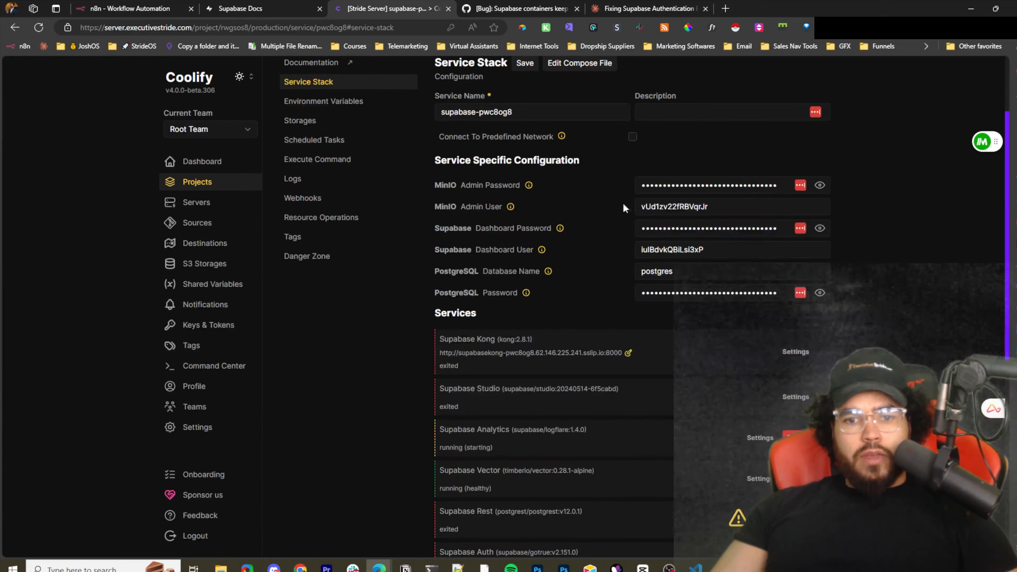
scroll(715, 239, up, 8)
click(807, 137)
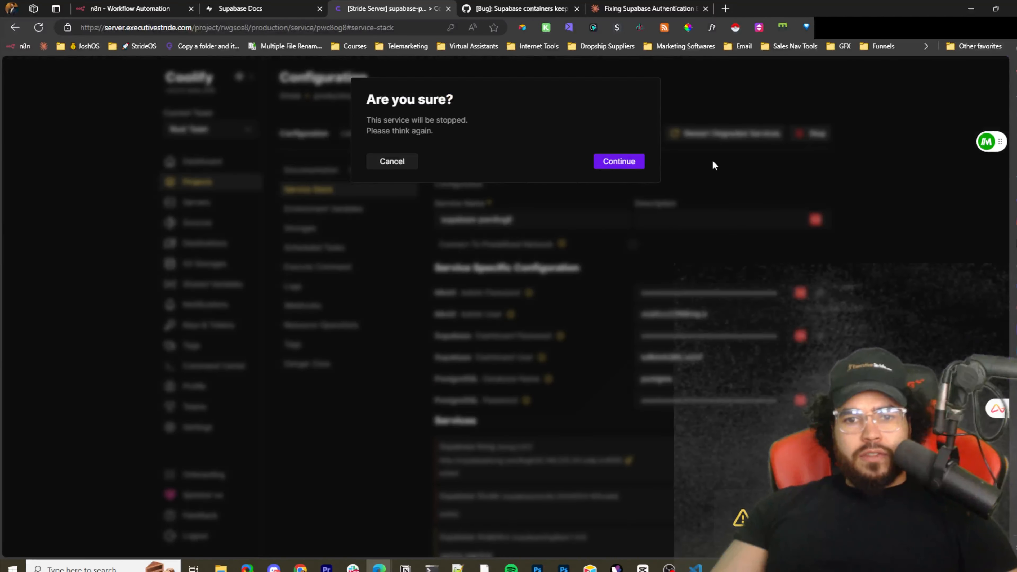
click(619, 162)
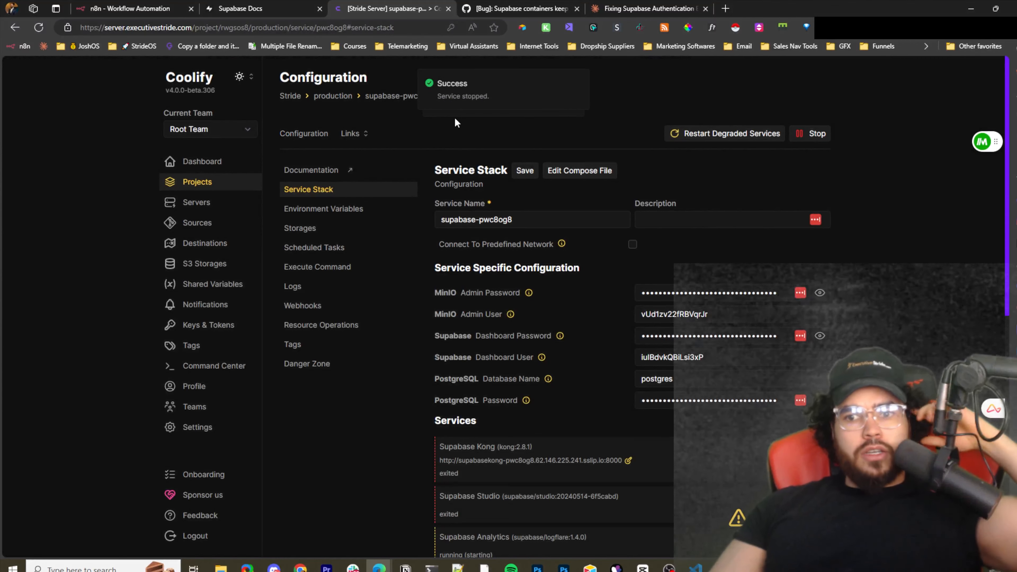
click(811, 136)
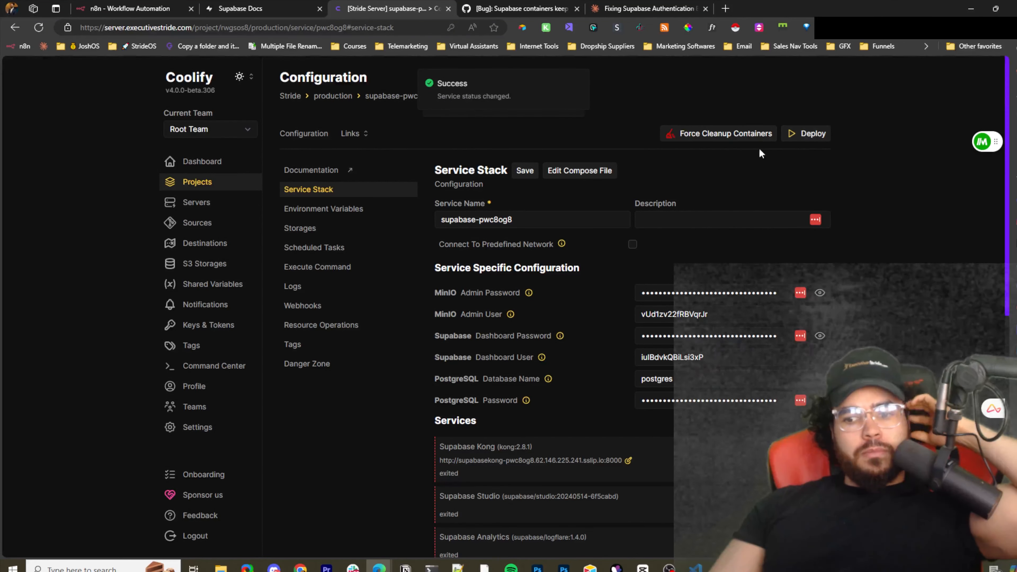
Switch to the Claude chat and review its instructions for removing the supabase-db-data volume before redeploying
click(516, 9)
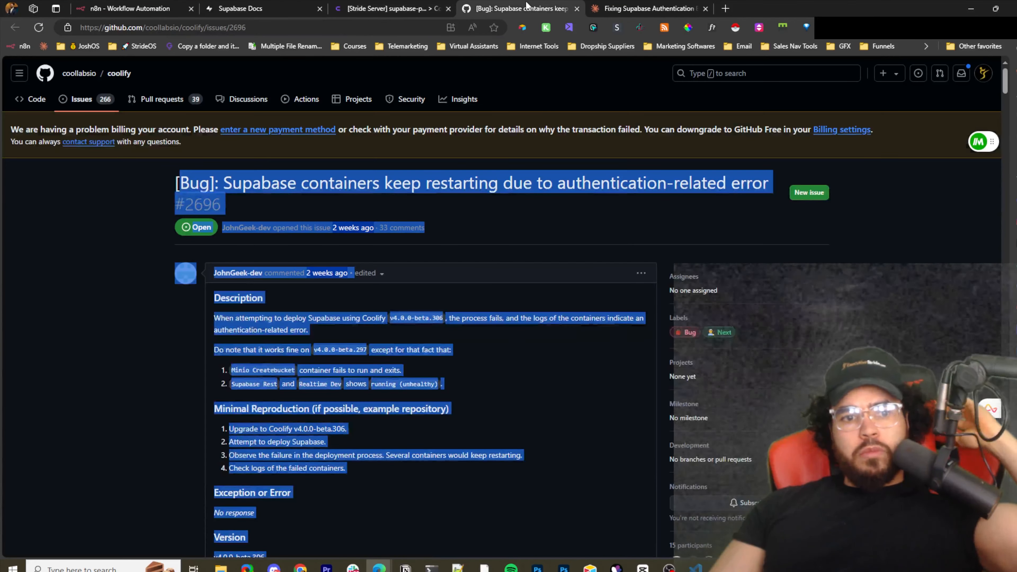
click(625, 5)
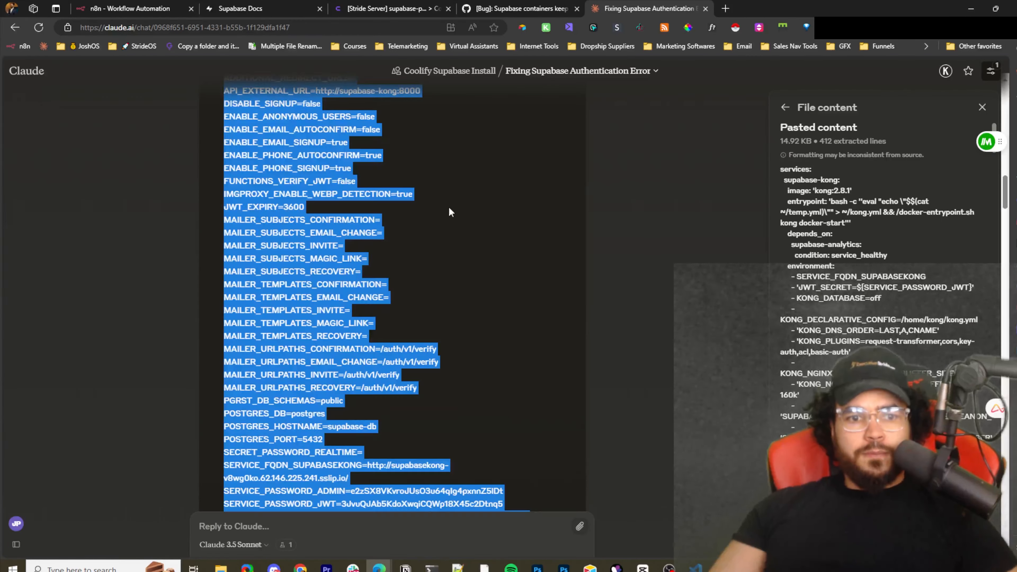
scroll(452, 225, down, 5)
scroll(456, 234, down, 8)
scroll(421, 231, up, 2)
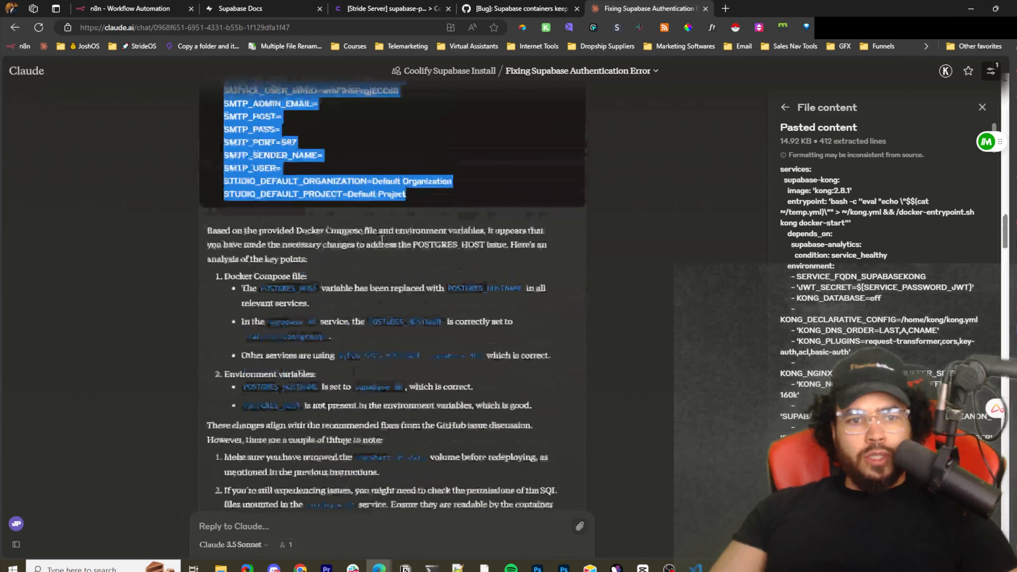
scroll(381, 237, down, 10)
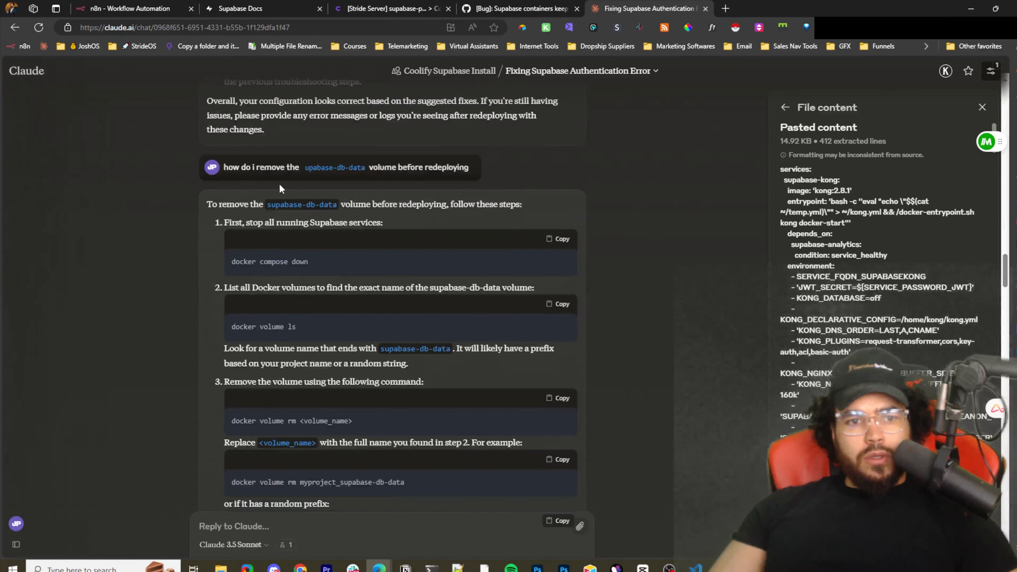
scroll(402, 193, down, 1)
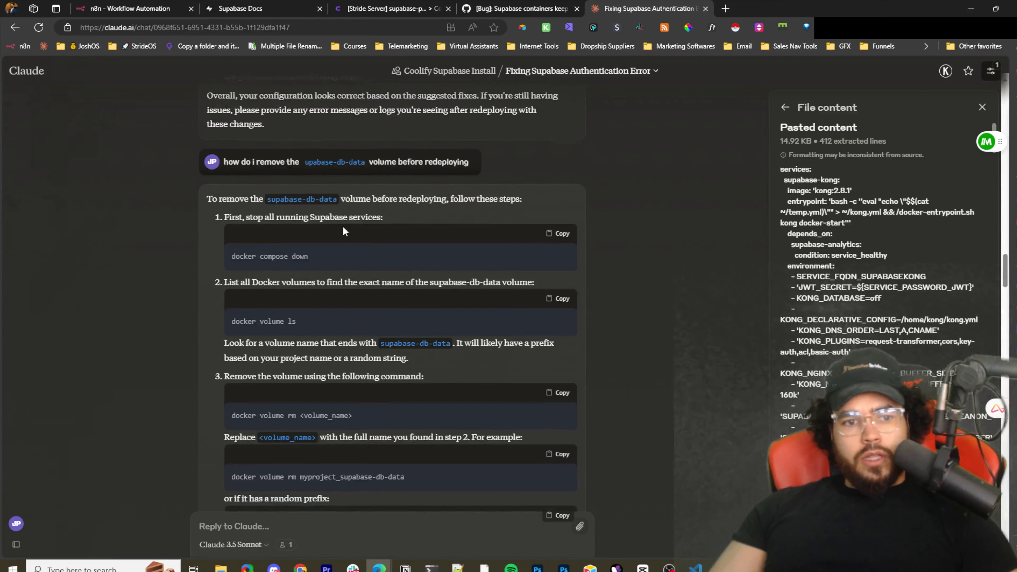
Switch to the server terminal and list the files in the v8wg0ko service folder with ls
click(432, 567)
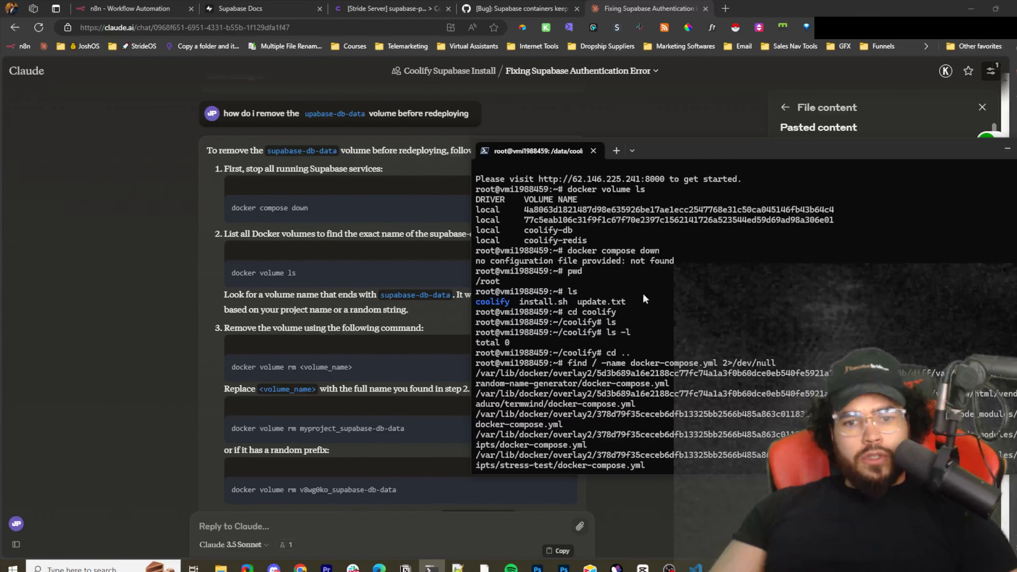
scroll(663, 468, down, 15)
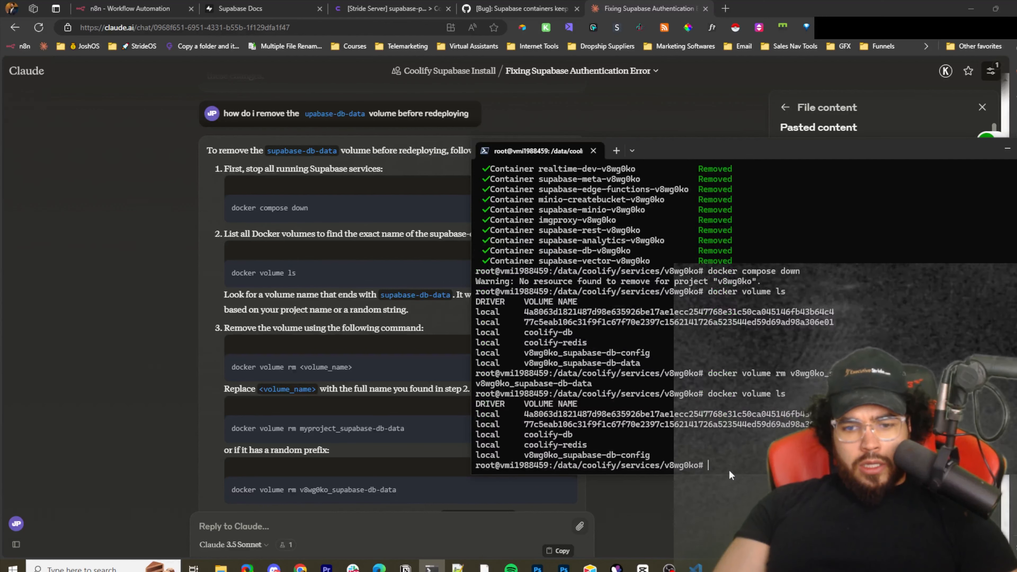
text(ls)
key(Return)
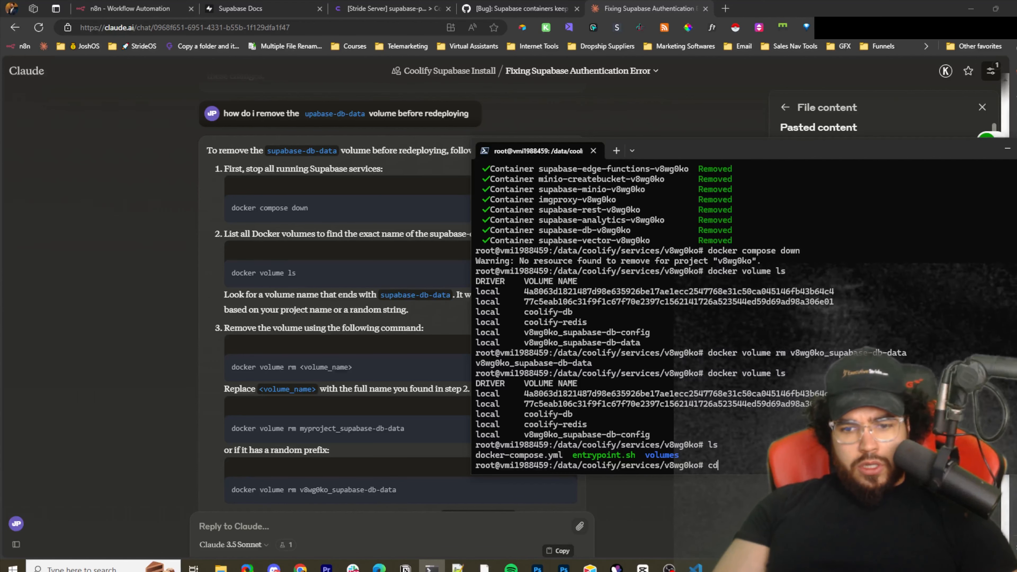
Move the terminal up from the v8wg0ko service folder to the server's root directory, one level at a time with cd ..
text(cd ..)
key(Return)
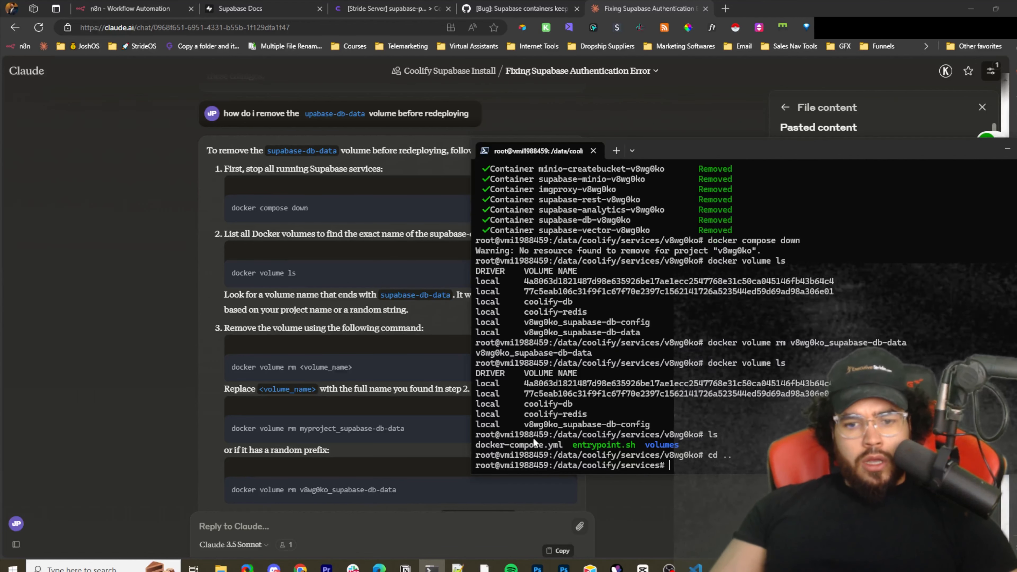
text(cd ..)
key(Return)
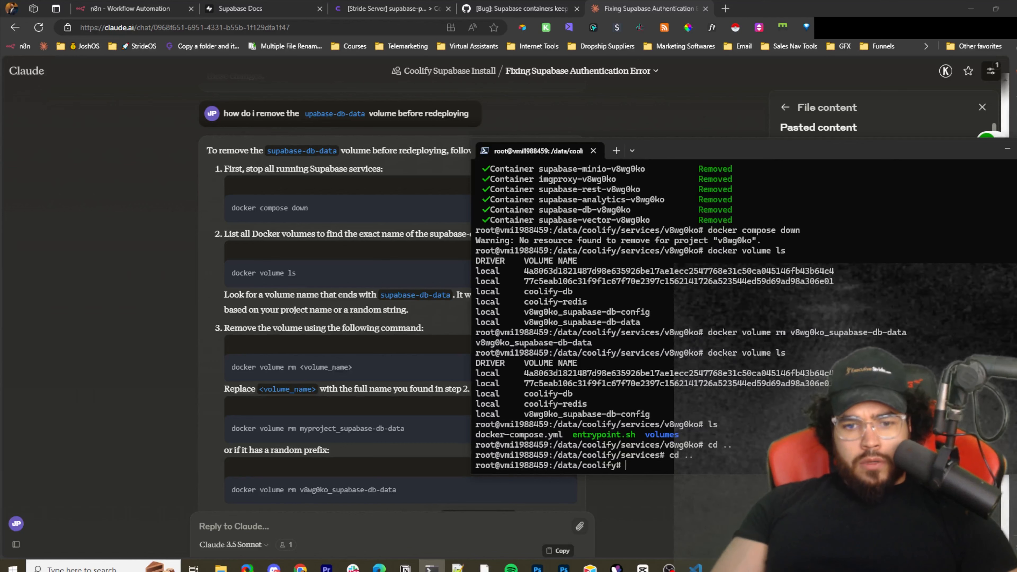
text(cd ..)
key(Return)
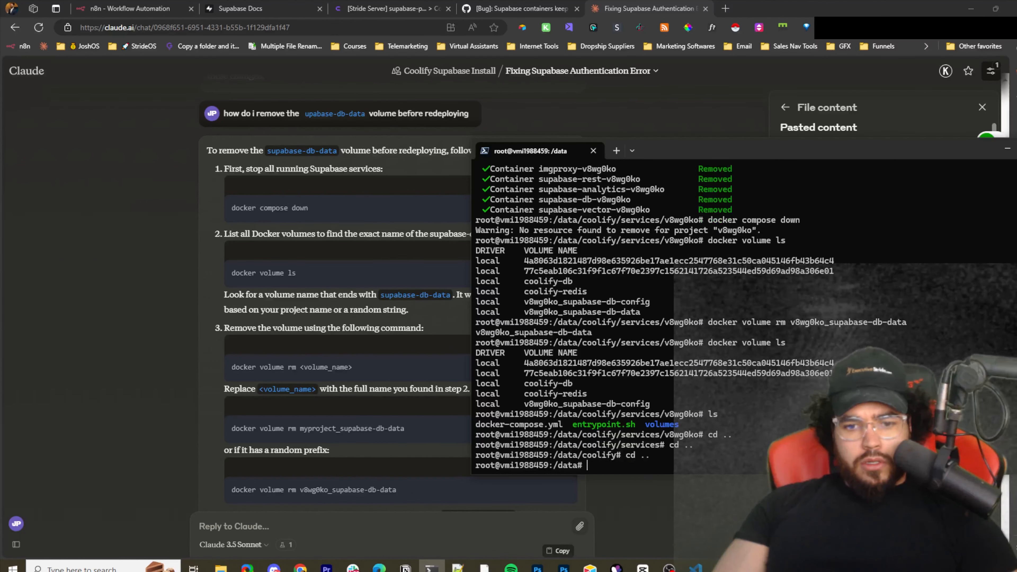
text(cd ..)
key(Return)
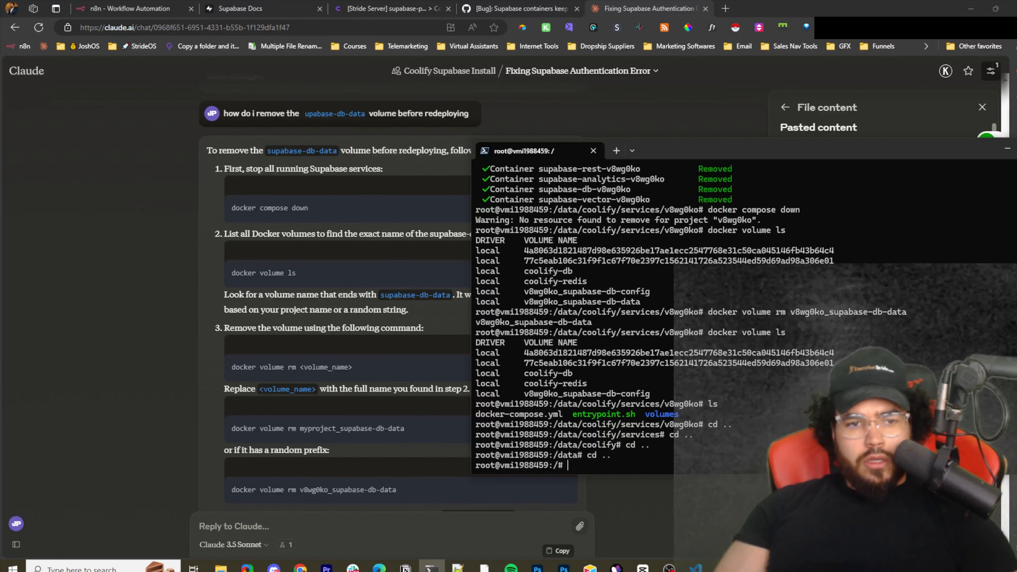
Copy the compose file search command from the Claude chat and run find / -name docker-compose.yml 2>/dev/null in the server terminal
click(295, 258)
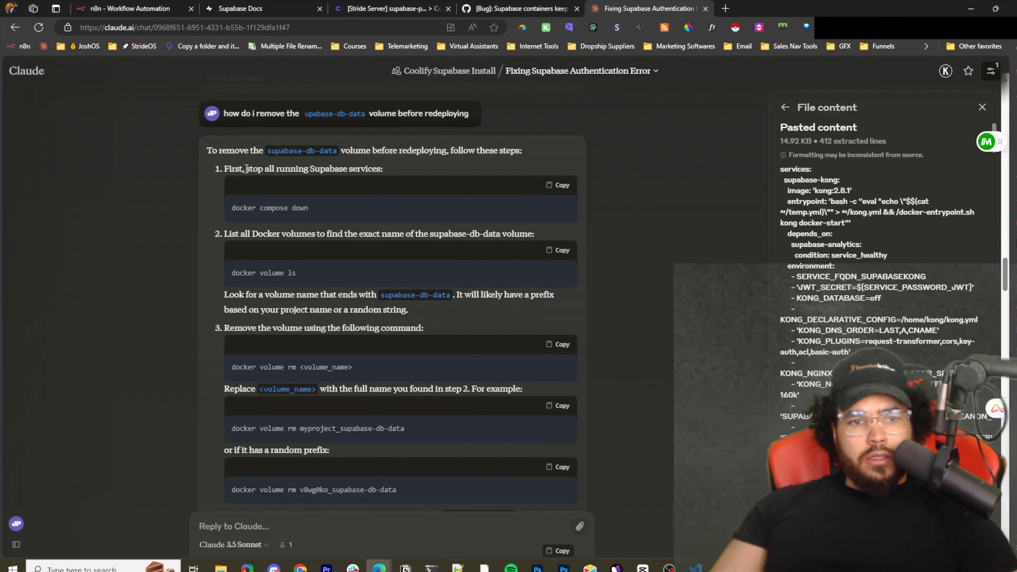
scroll(259, 217, down, 10)
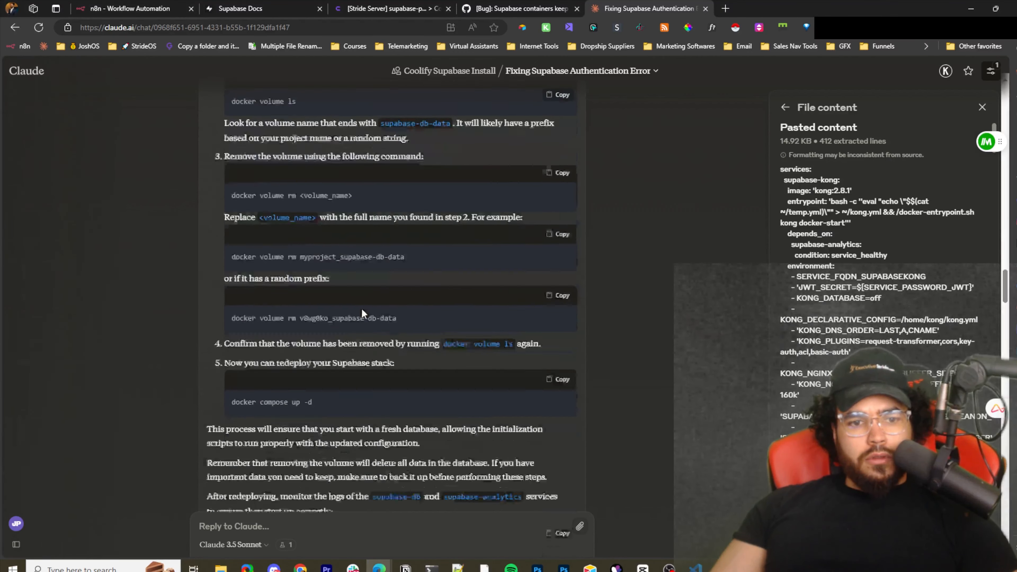
scroll(262, 305, down, 6)
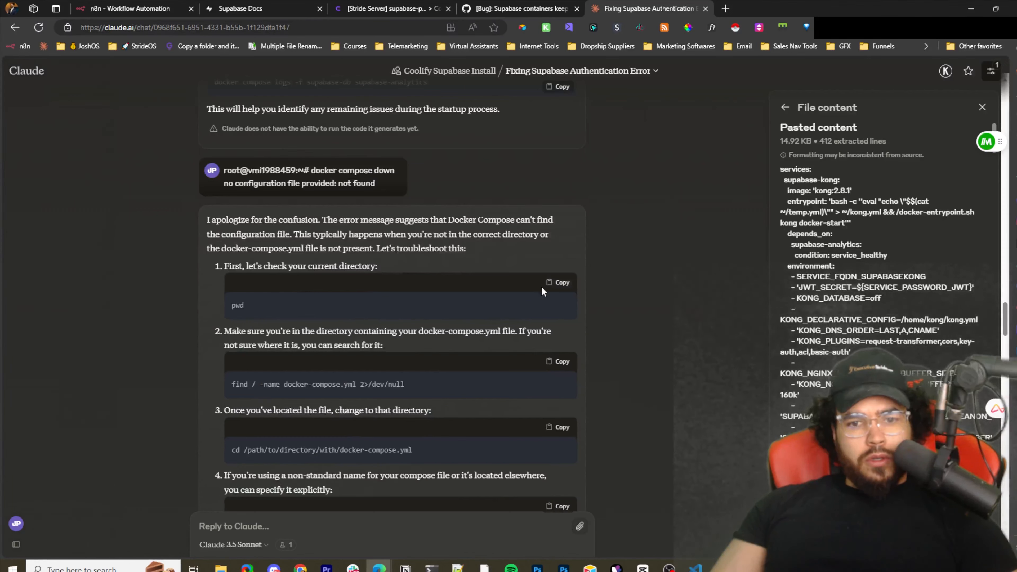
scroll(316, 275, down, 3)
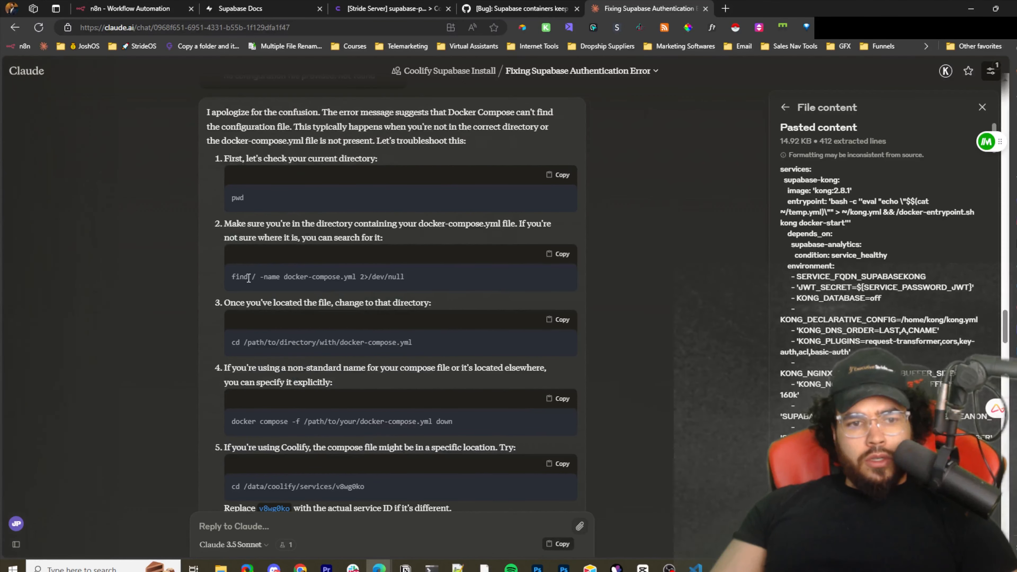
drag(240, 277, 332, 277)
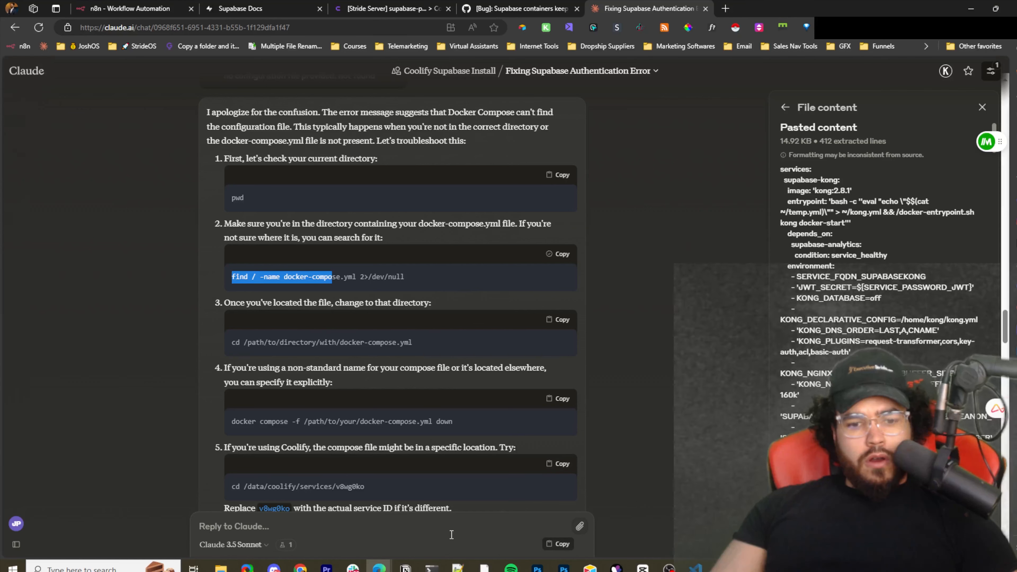
click(444, 567)
text(find / -name docker-compose.yml 2>/dev/null)
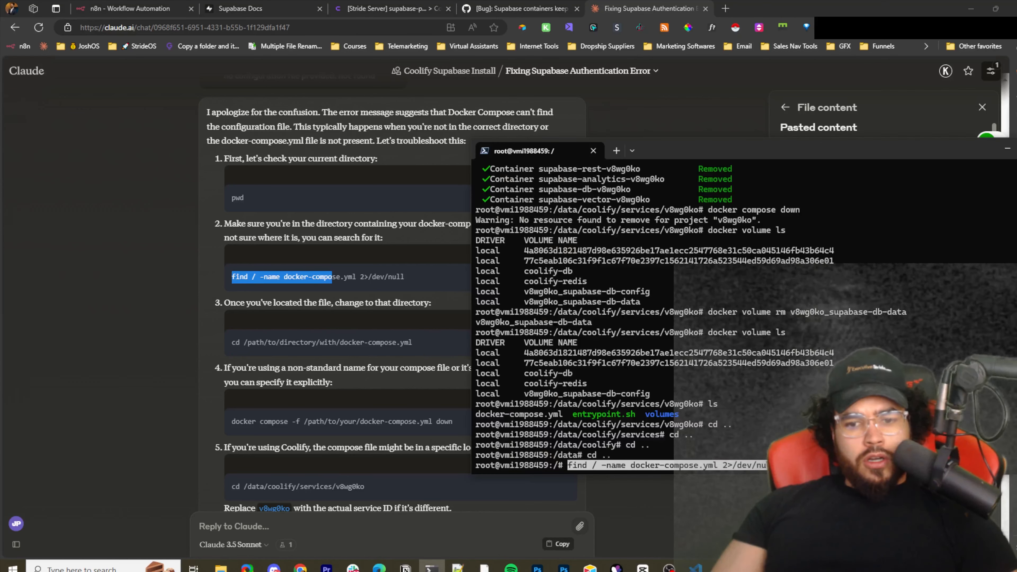
key(Return)
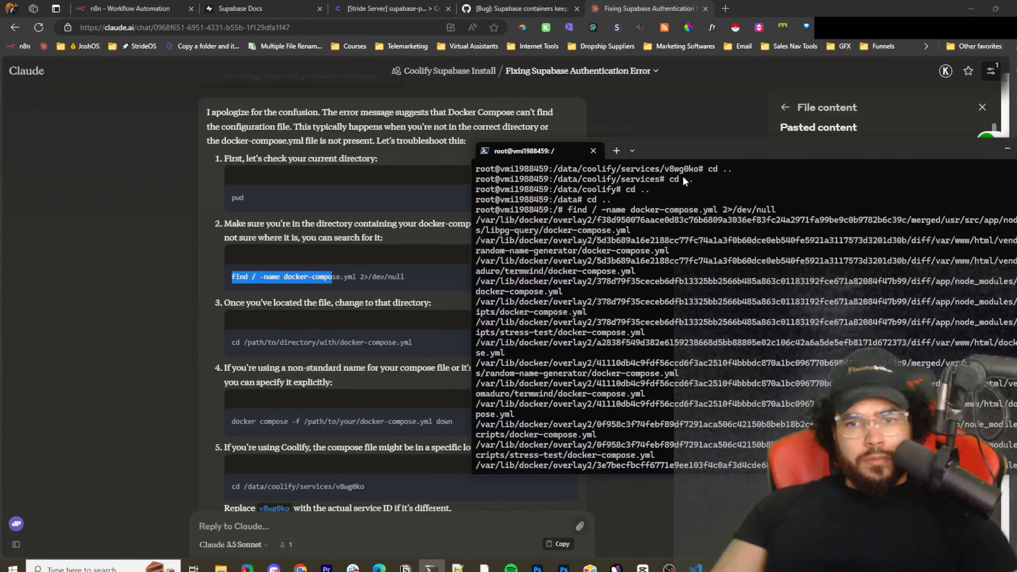
Move the terminal aside and review Claude's reply on where Supabase's docker-compose.yml is located and how to stop the services
drag(682, 151, 990, 182)
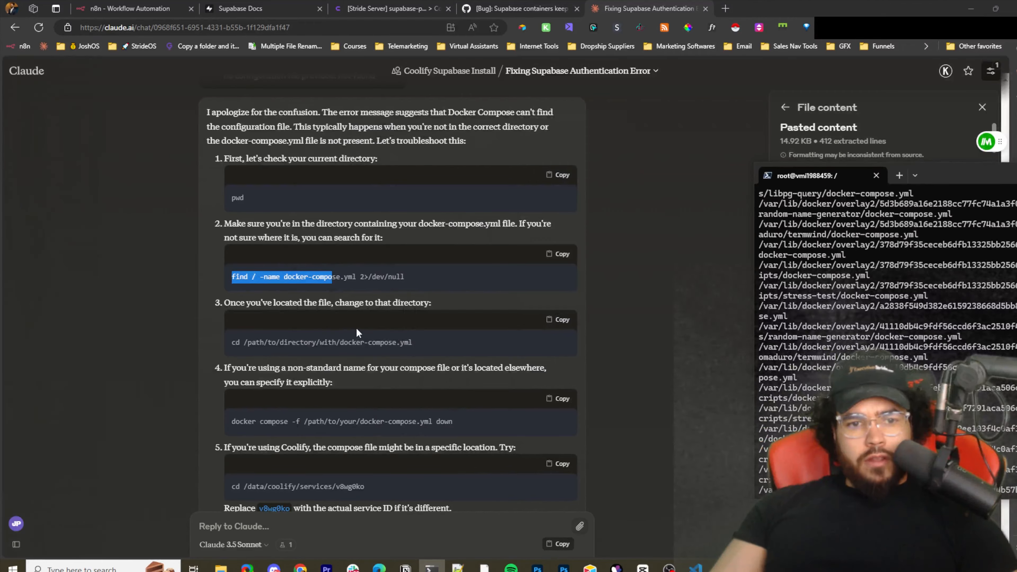
scroll(358, 332, down, 10)
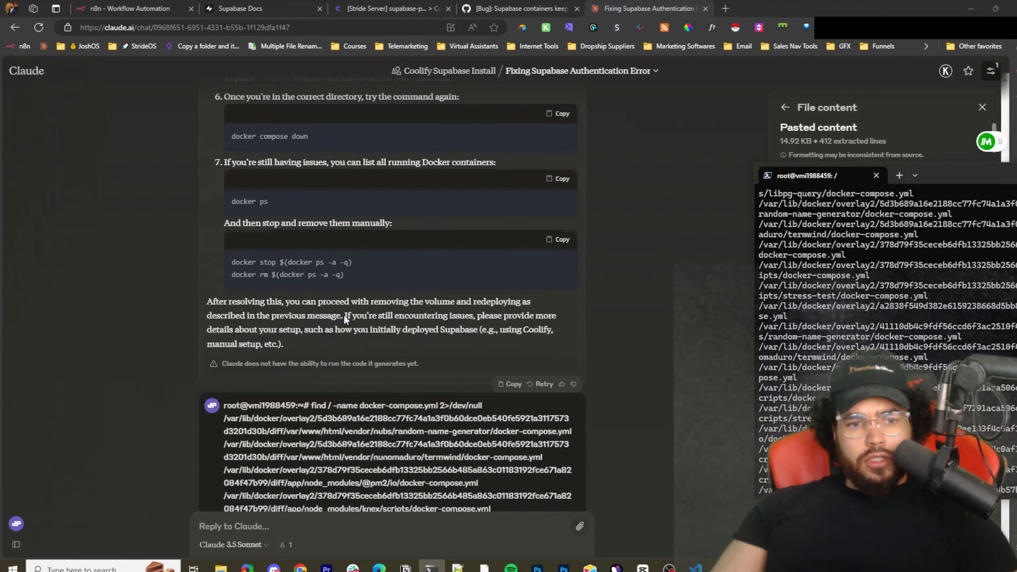
scroll(344, 318, down, 15)
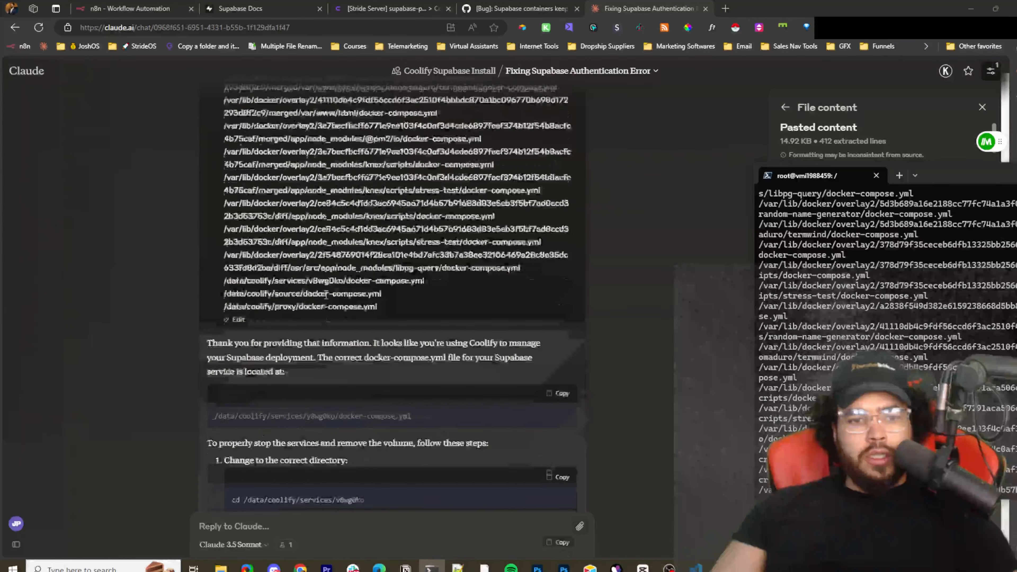
scroll(357, 336, down, 3)
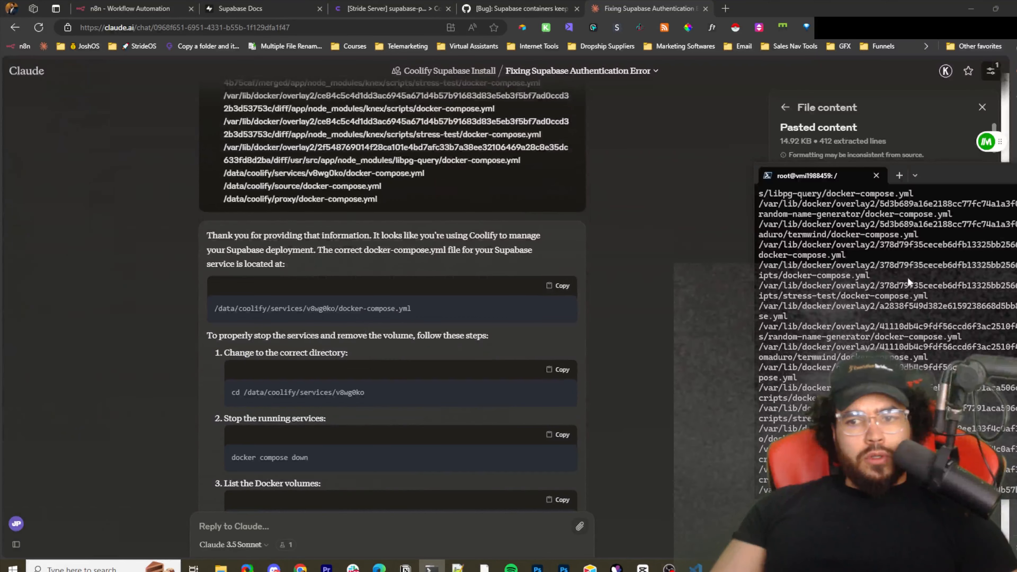
Bring the terminal back into view and copy the find command together with its list of docker-compose.yml paths
drag(948, 173, 560, 118)
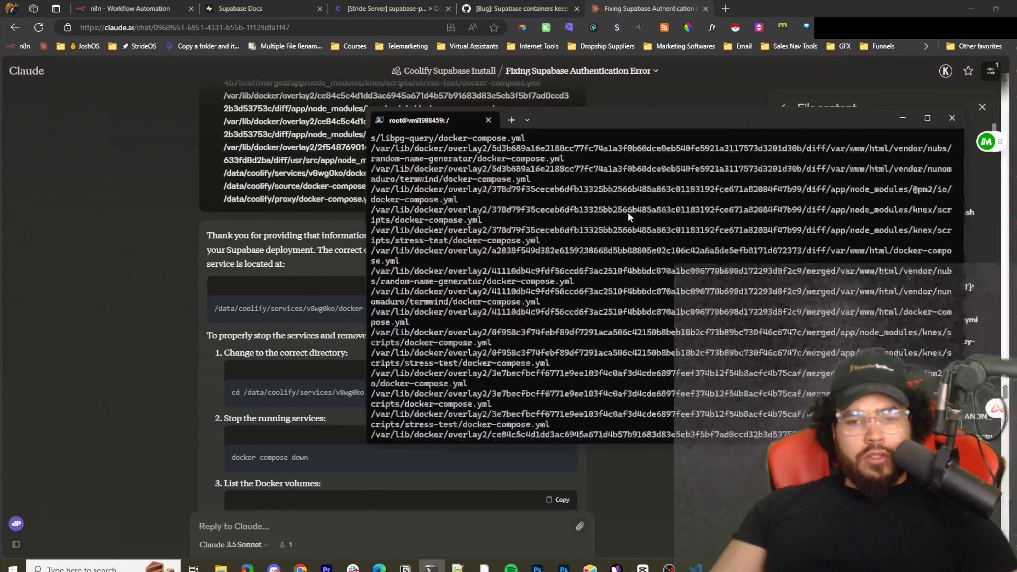
scroll(629, 217, up, 8)
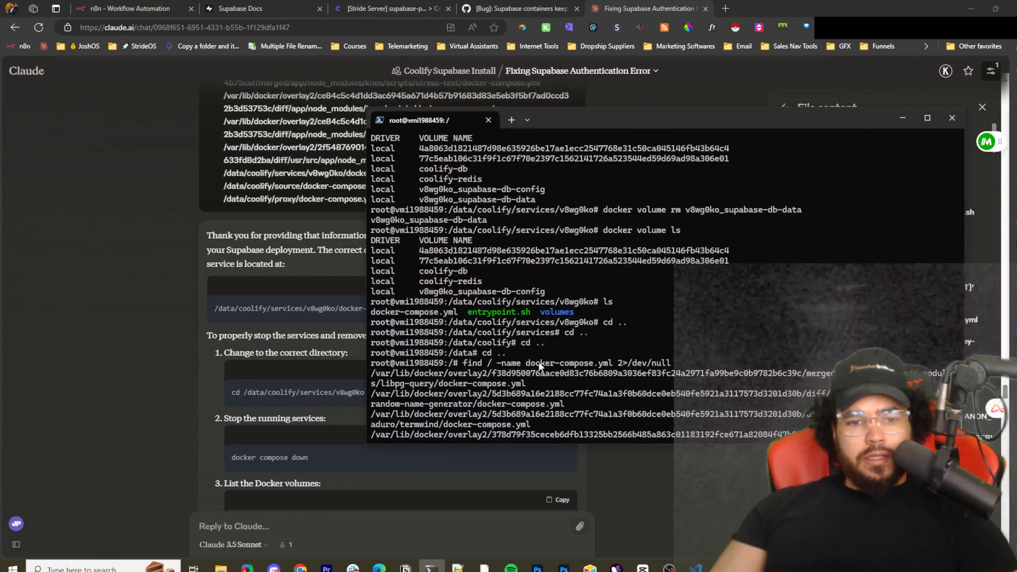
scroll(483, 355, down, 2)
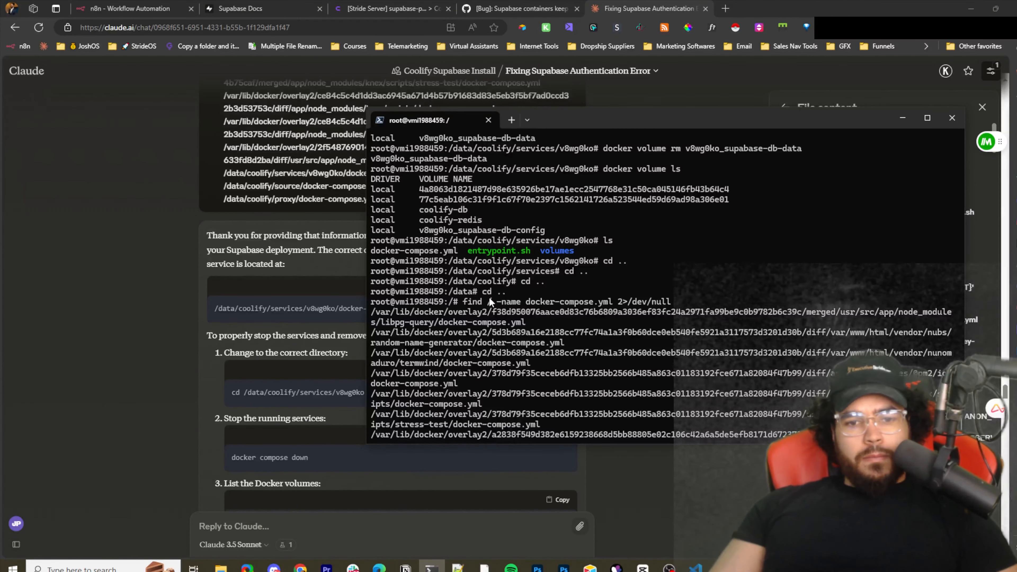
drag(486, 301, 555, 301)
drag(455, 301, 650, 301)
click(702, 303)
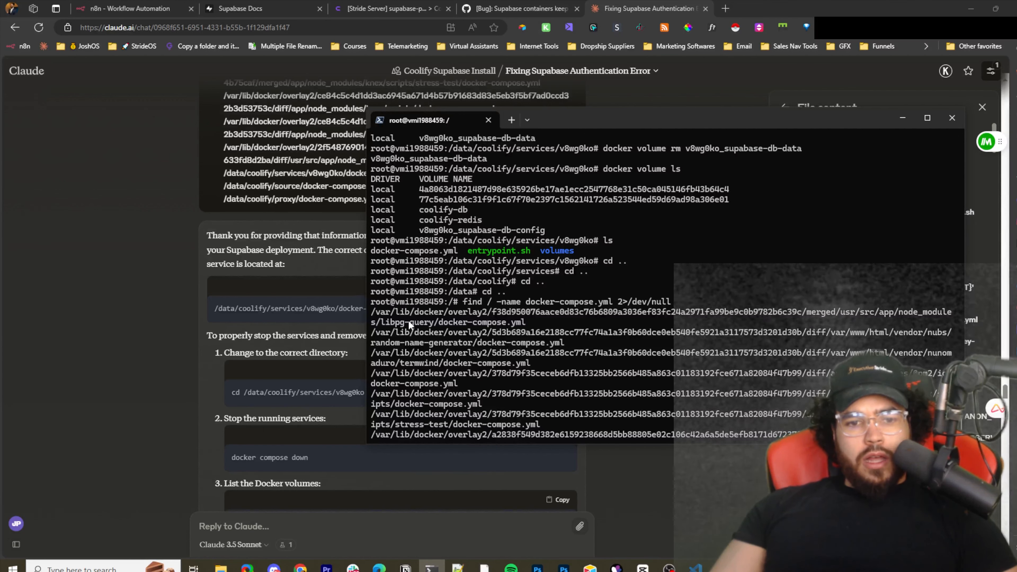
mouse_move(378, 314)
mouse_down()
mouse_move(697, 320)
mouse_move(700, 384)
mouse_move(645, 406)
mouse_move(586, 392)
mouse_move(470, 334)
mouse_move(396, 316)
mouse_move(384, 296)
mouse_up()
click(546, 388)
scroll(496, 353, up, 5)
scroll(396, 316, up, 4)
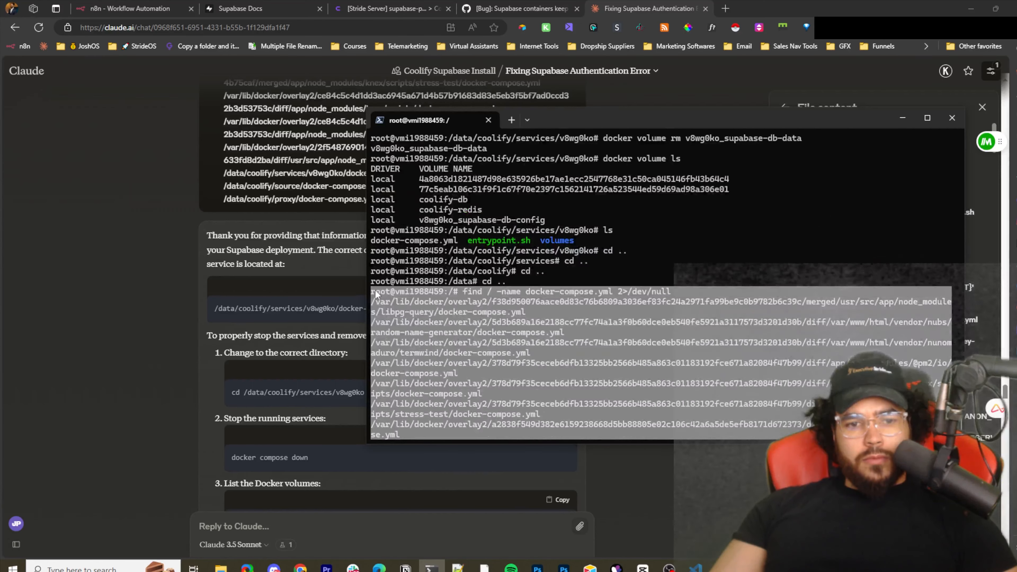
key(ctrl+c)
Ask Claude "what is the new supabase docker file not" with the copied find output pasted below, and send the message
click(269, 518)
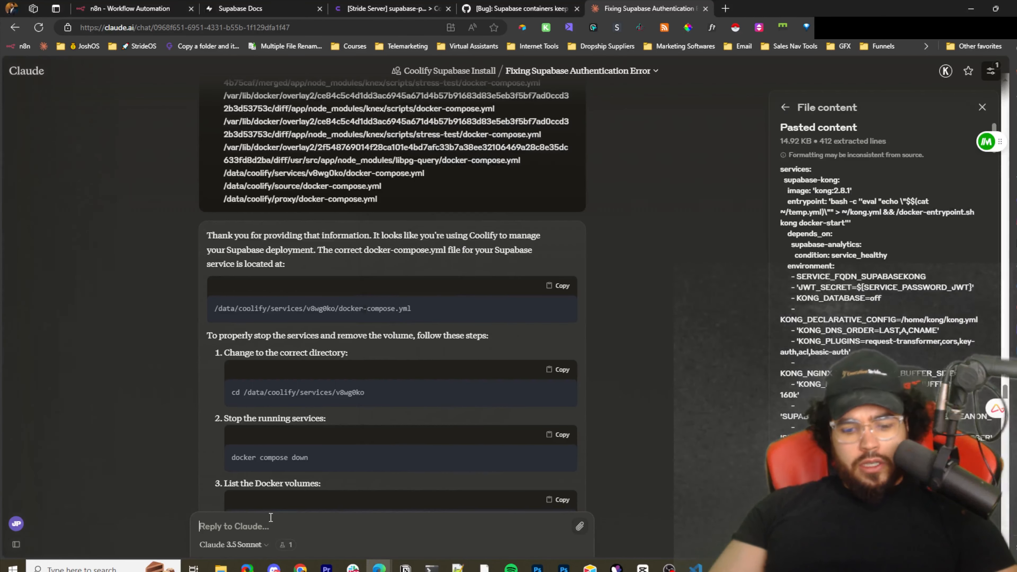
text(what is the new supabase docker file not)
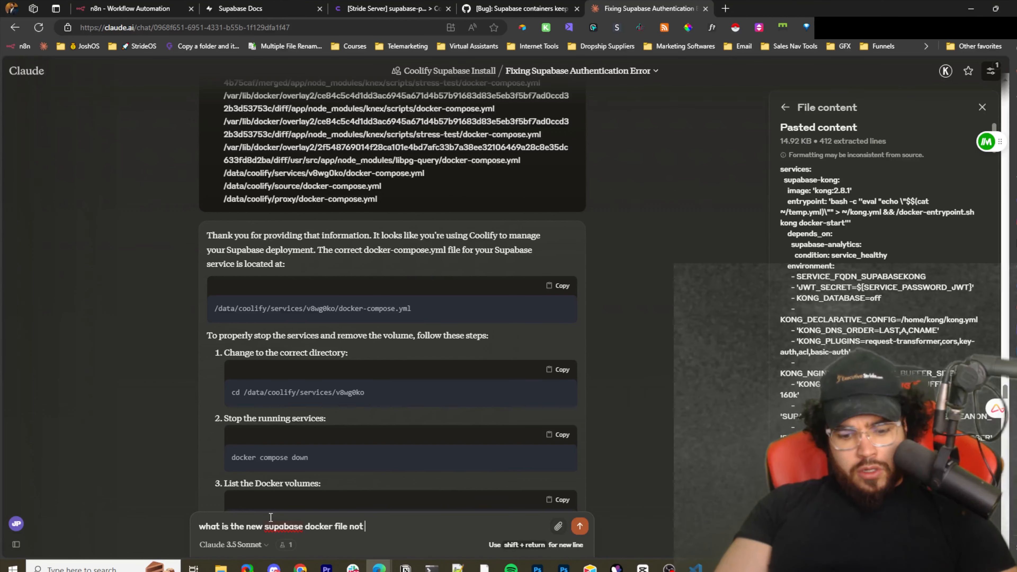
key(shift+Return)
key(ctrl+v)
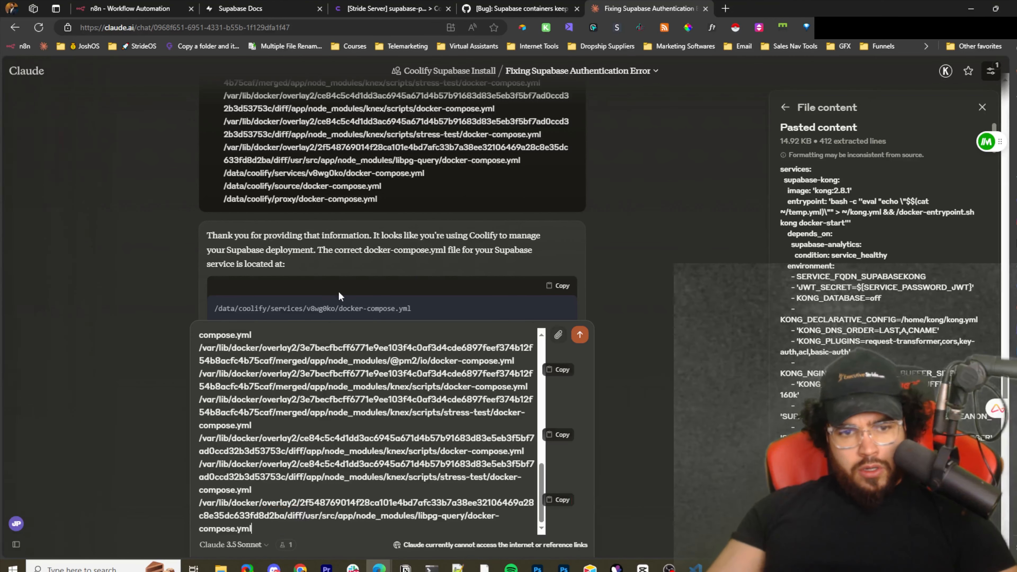
scroll(362, 262, down, 2)
drag(365, 284, 341, 281)
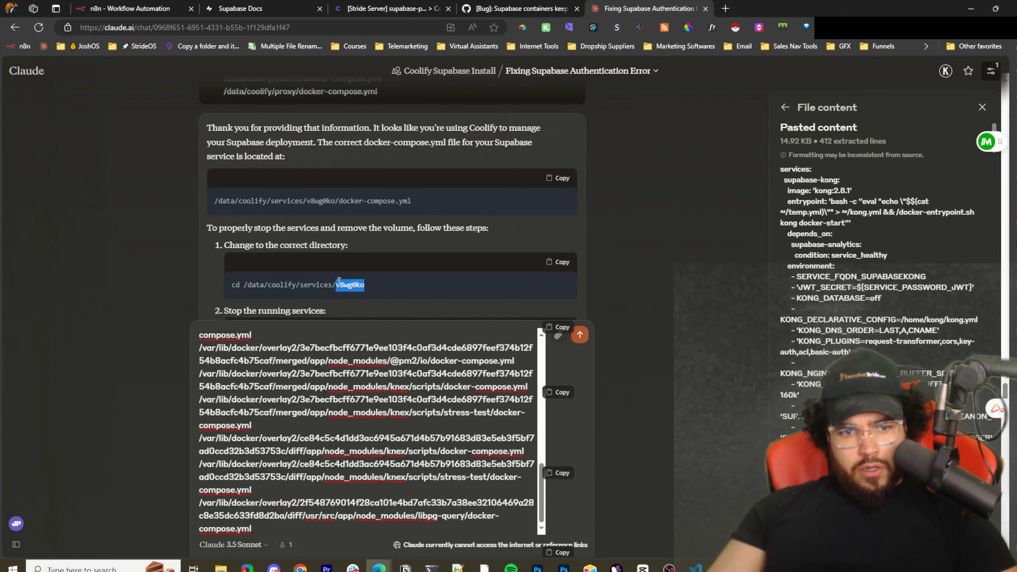
scroll(362, 400, up, 10)
click(376, 335)
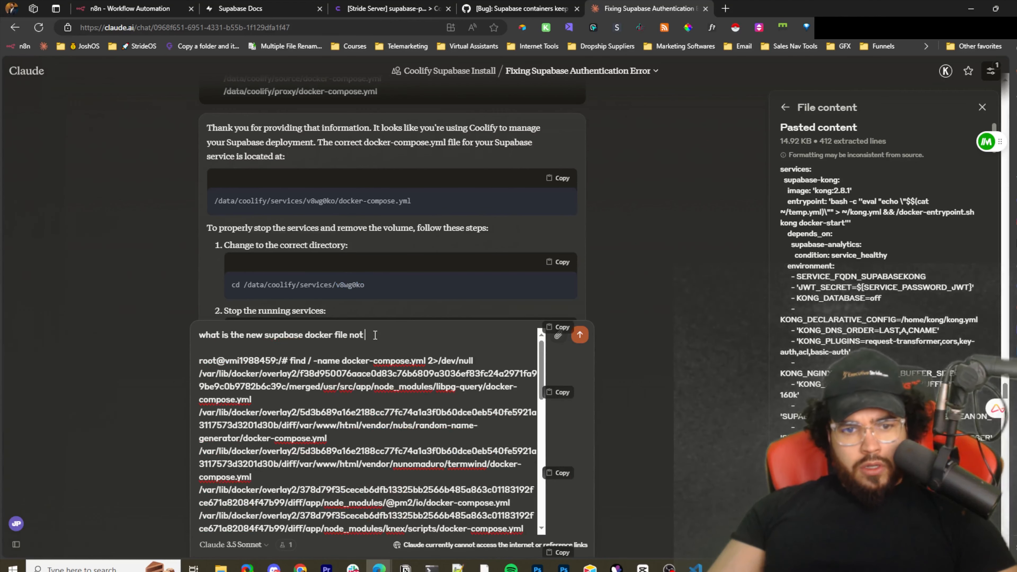
click(585, 337)
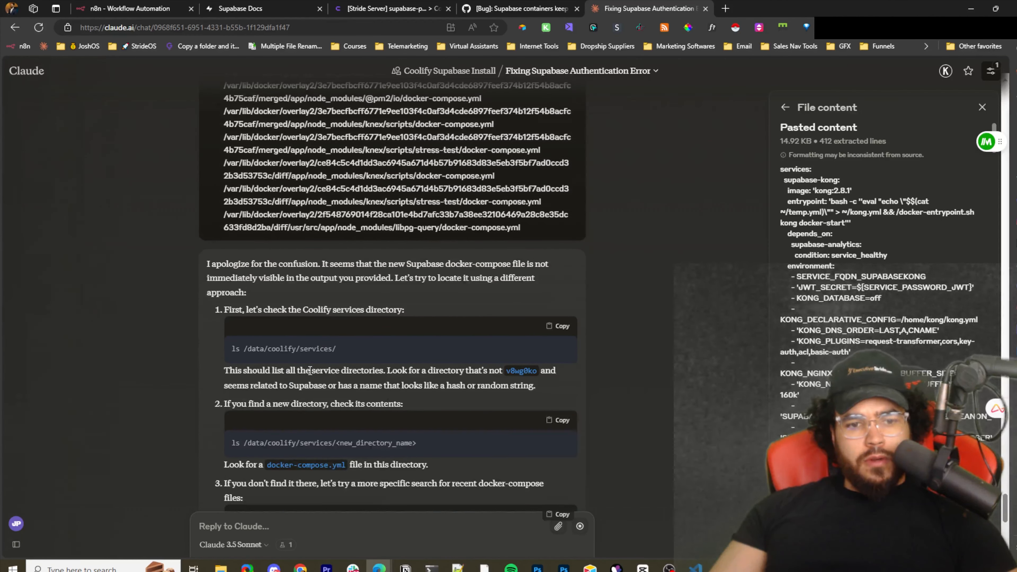
Find Claude's earlier steps for stopping the services and run cd /data/coolify/services/v8wg0ko in the server terminal
scroll(355, 378, up, 10)
scroll(355, 378, up, 4)
scroll(395, 347, up, 17)
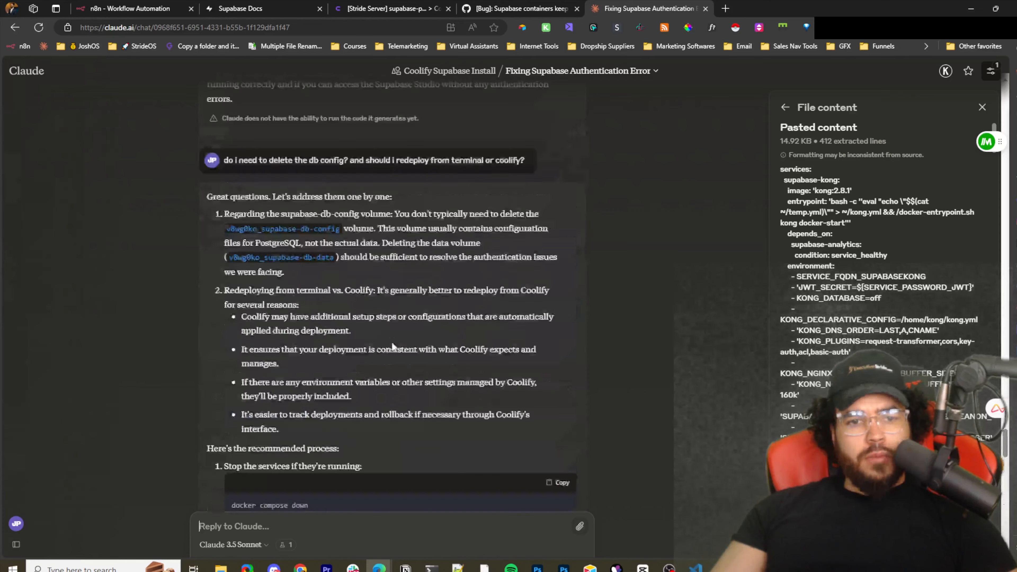
scroll(387, 348, down, 4)
scroll(384, 351, up, 15)
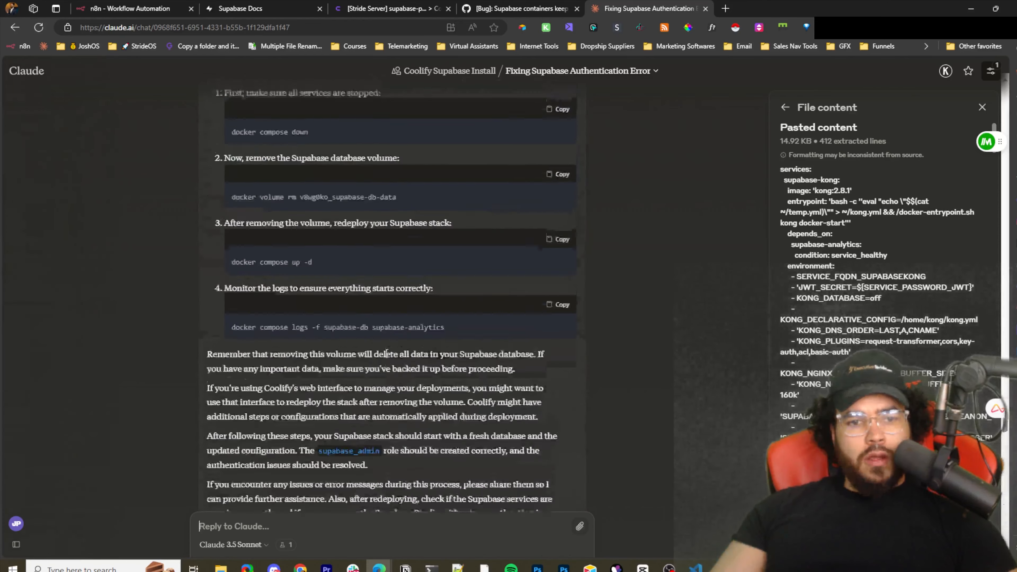
scroll(347, 354, up, 9)
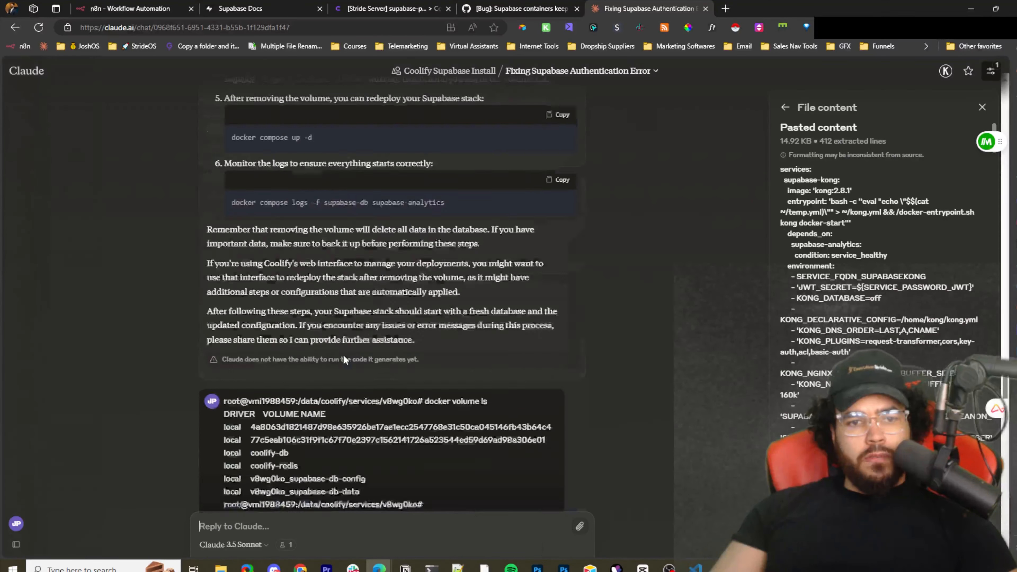
scroll(355, 312, down, 10)
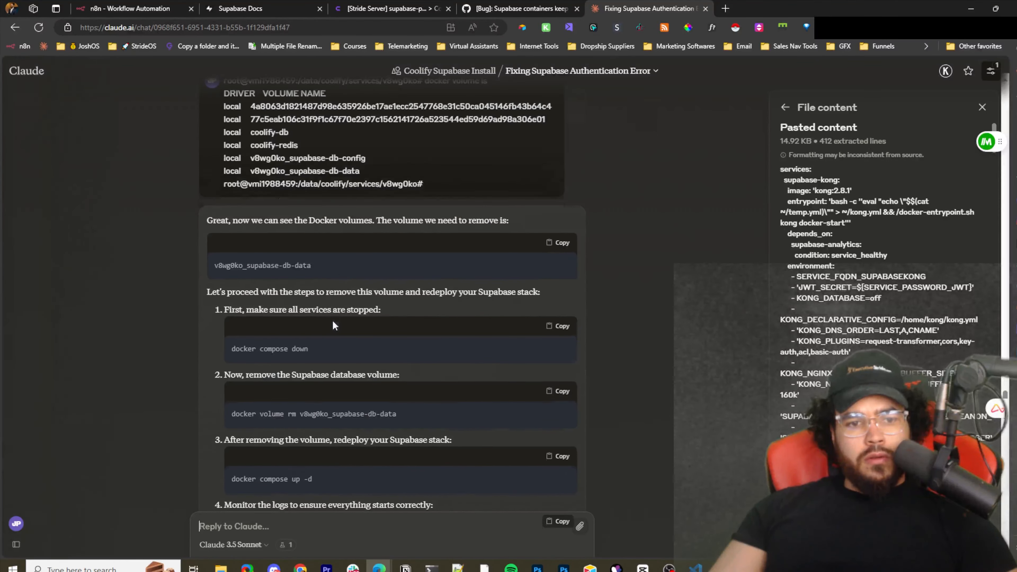
scroll(333, 325, up, 18)
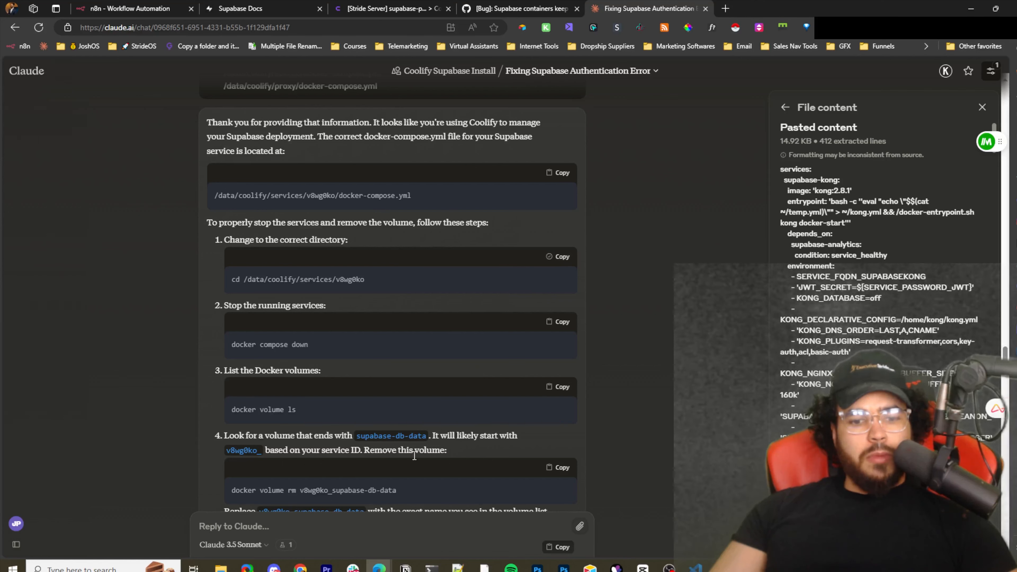
click(432, 568)
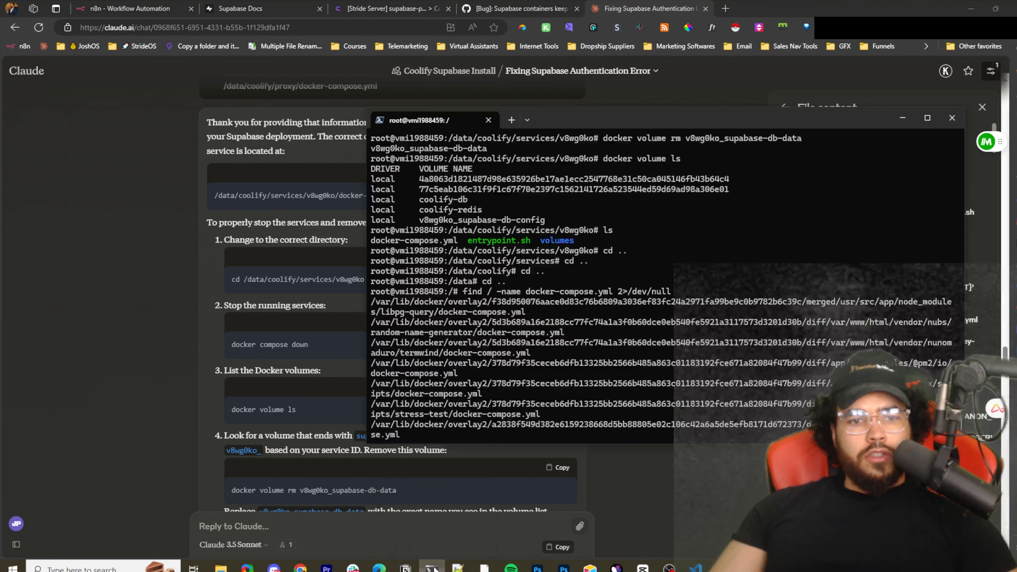
right_click(588, 438)
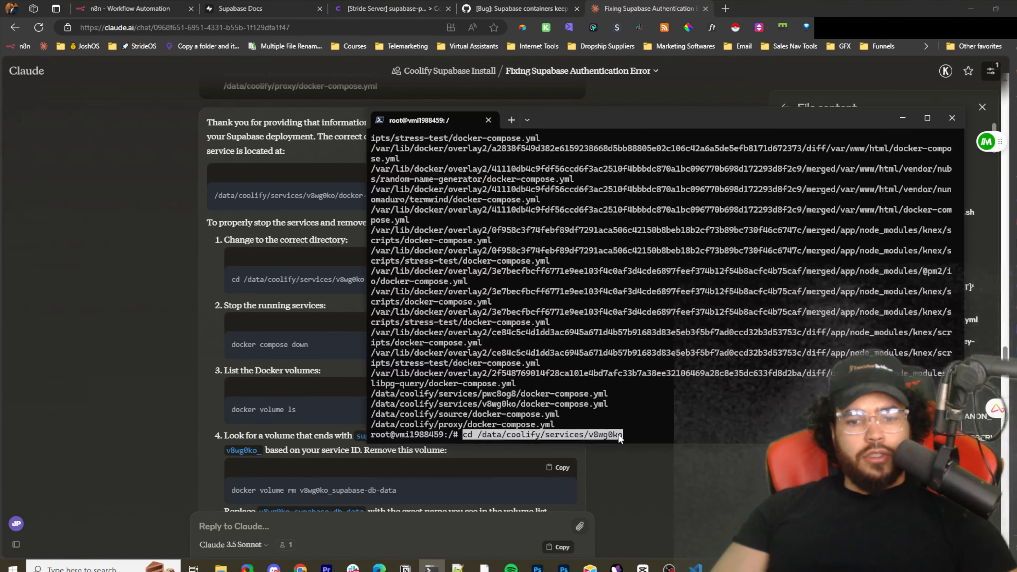
key(Return)
Copy docker compose down from Claude's instructions and run it in the v8wg0ko service folder on the server
click(264, 344)
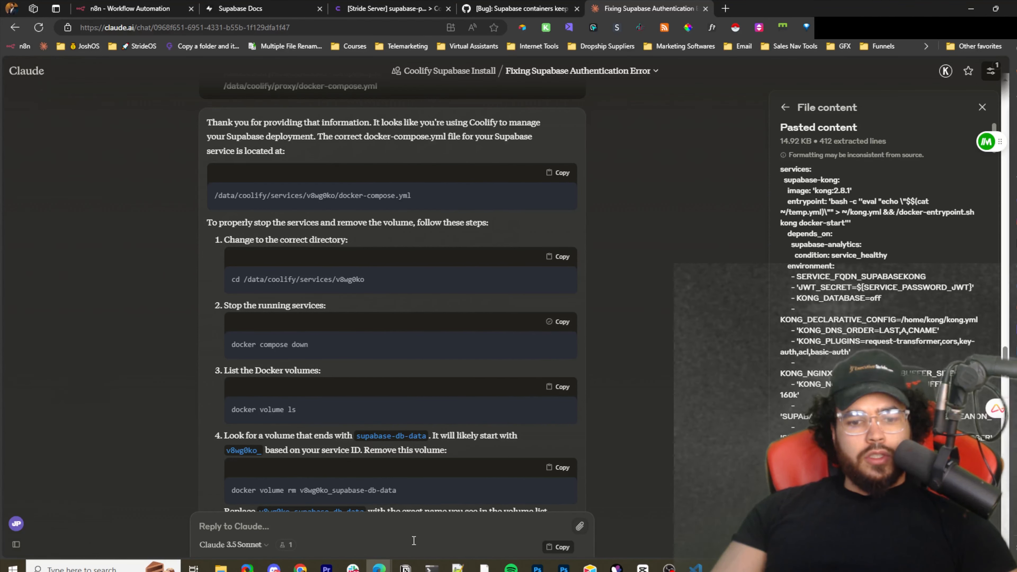
click(431, 568)
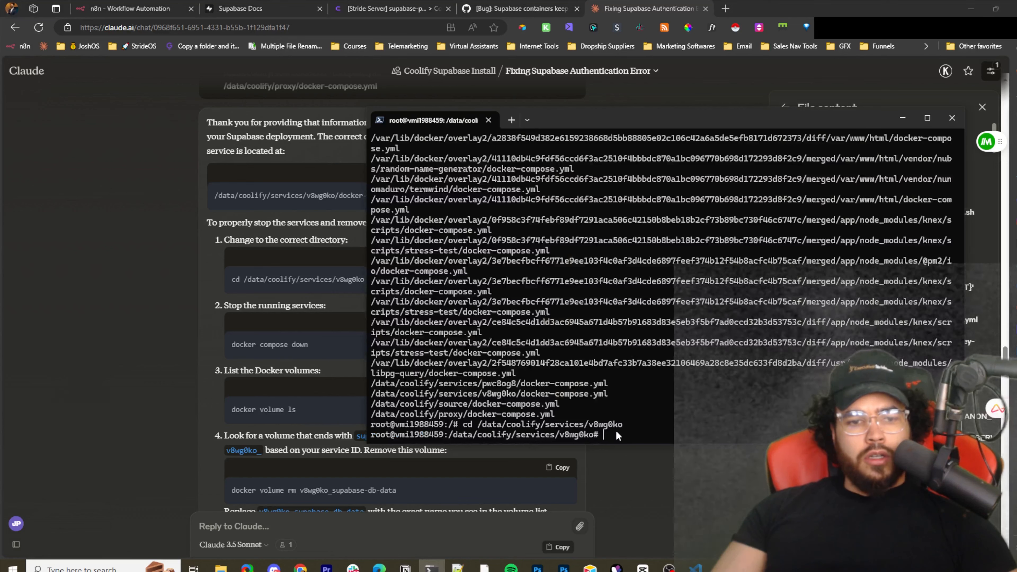
key(ctrl+v)
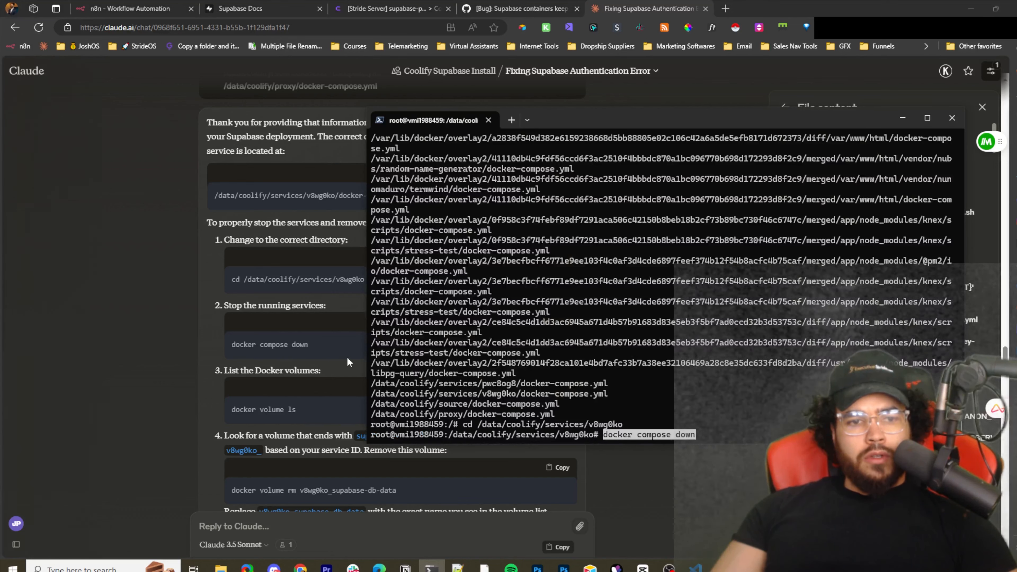
scroll(478, 330, up, 6)
scroll(539, 326, up, 3)
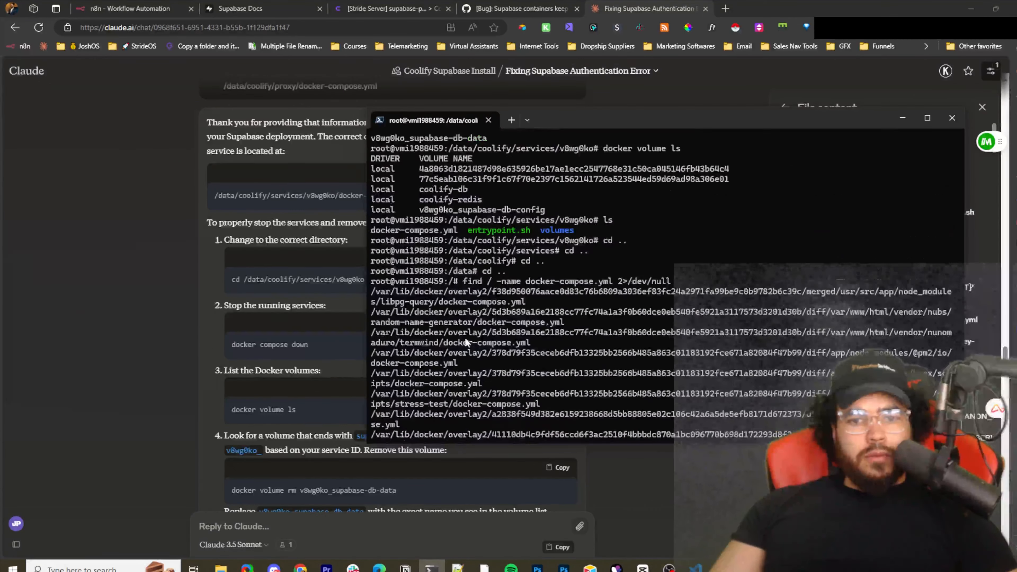
drag(460, 281, 473, 280)
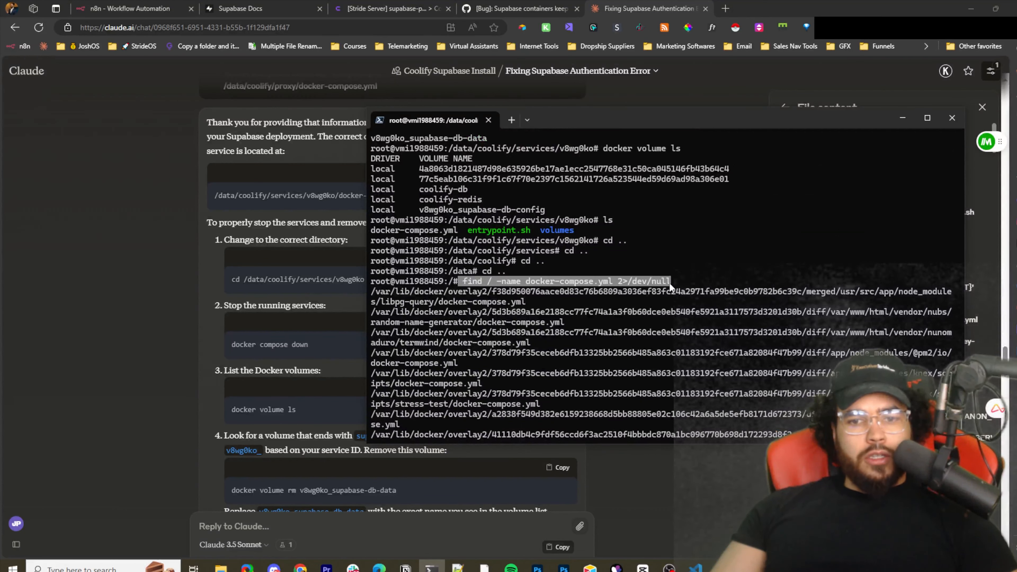
click(694, 285)
scroll(625, 304, down, 6)
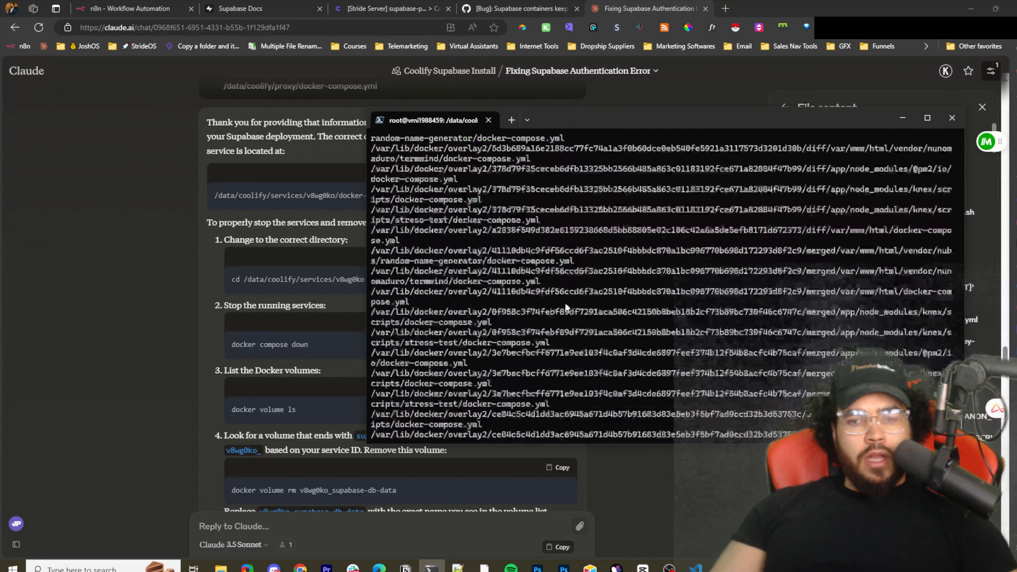
scroll(598, 304, down, 3)
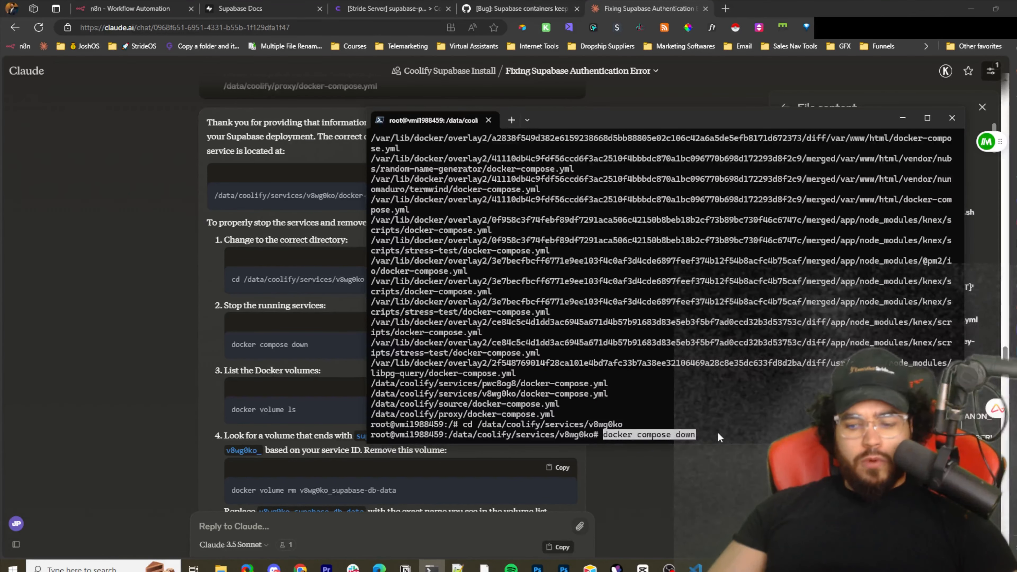
key(Right)
key(Return)
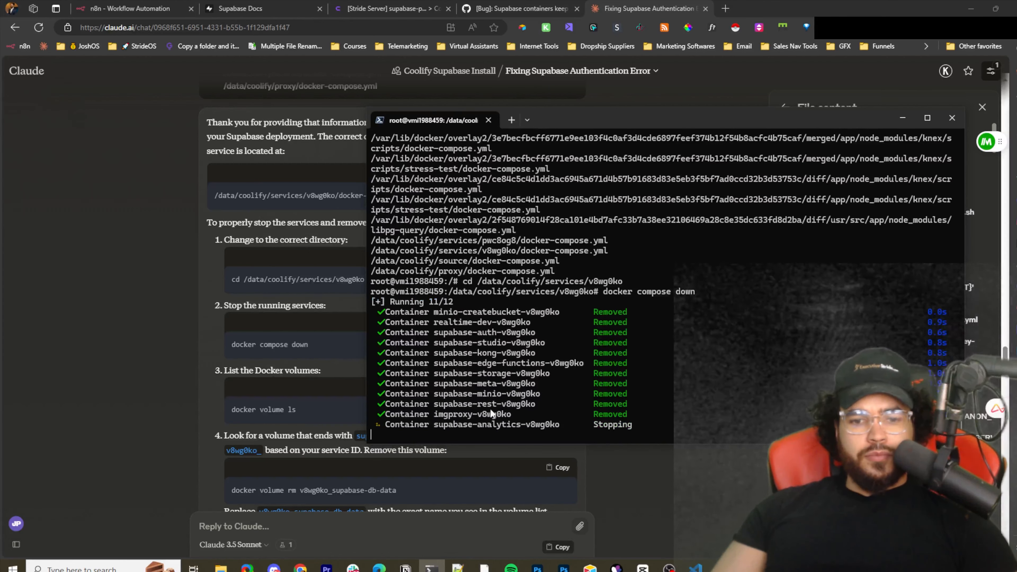
drag(418, 311, 609, 429)
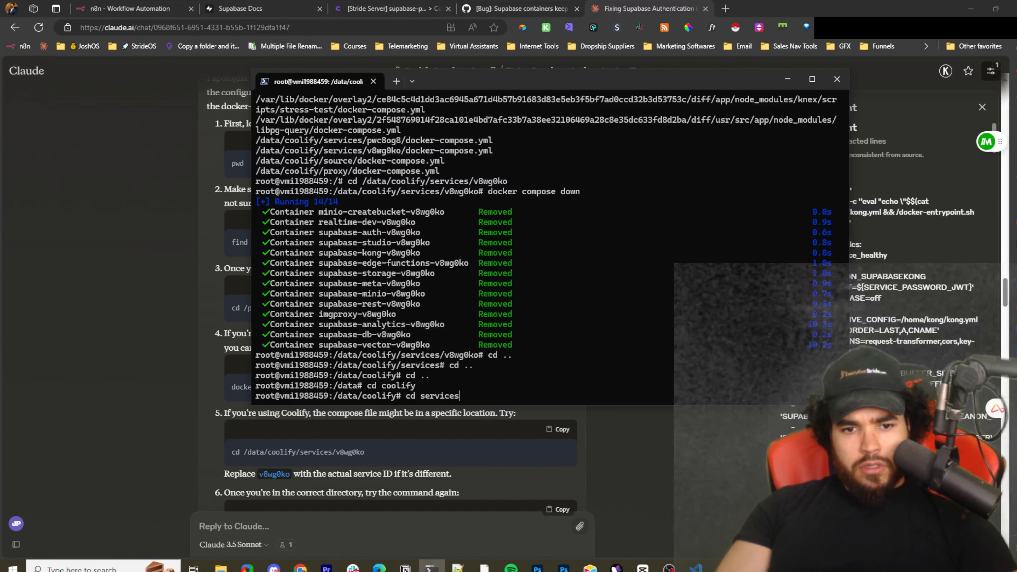
Enter /data/coolify/services, list its folders and change into the pwc8og8 folder
key(Return)
text(ls)
key(Return)
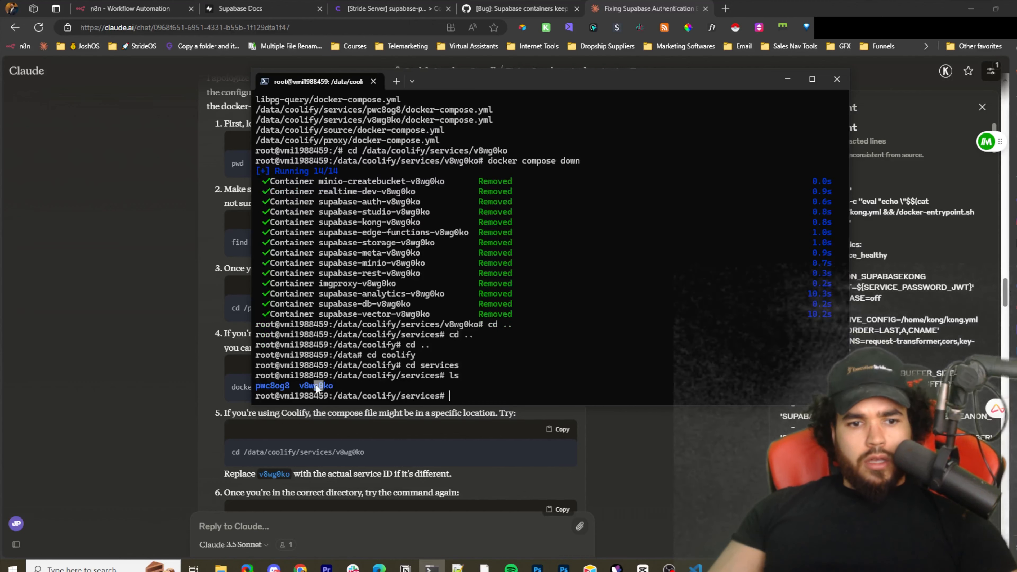
click(255, 385)
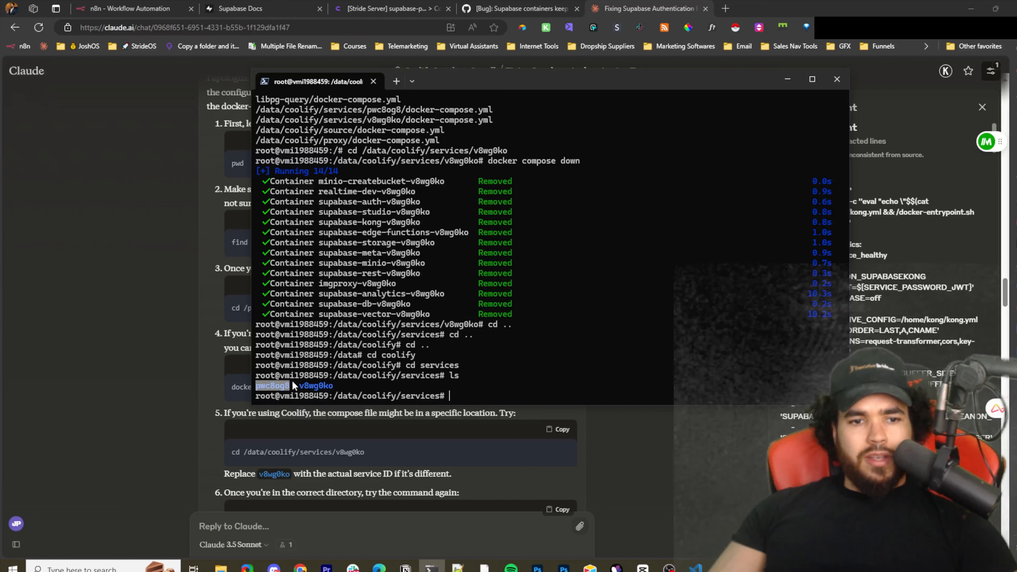
click(368, 376)
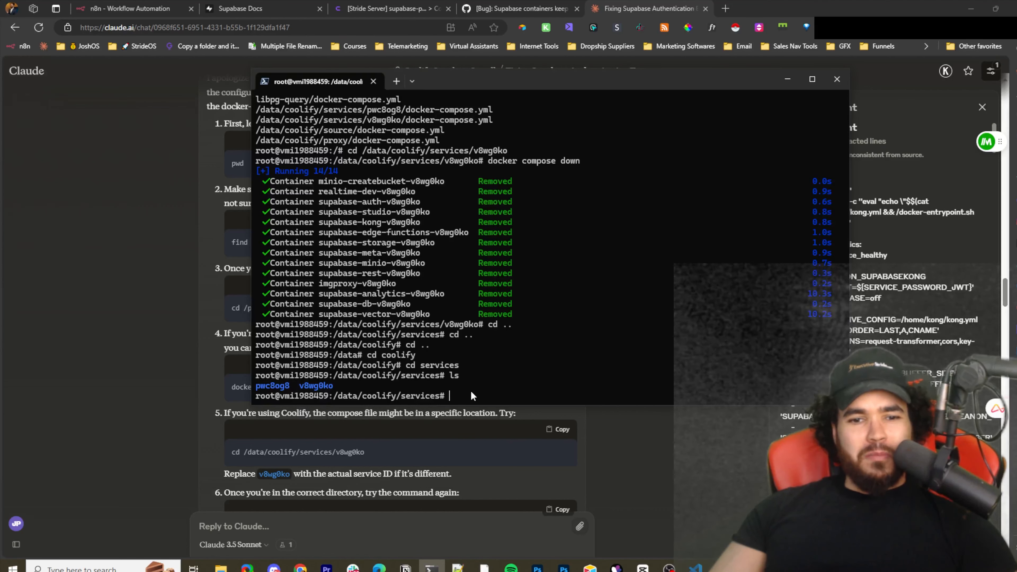
text(cd pwc8og8)
key(Return)
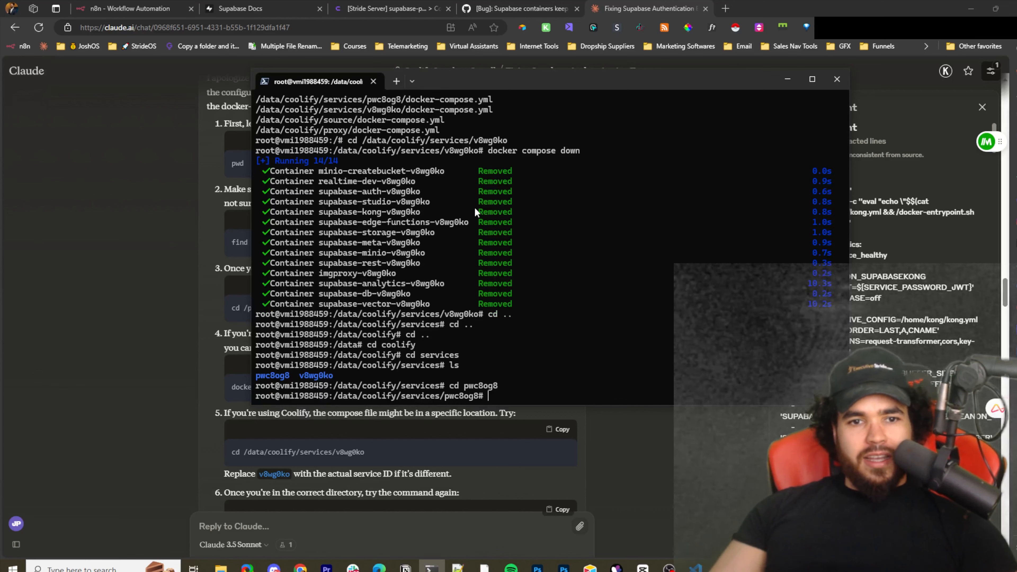
Reuse the earlier docker compose down command to stop the services in the pwc8og8 folder
scroll(474, 206, up, 1)
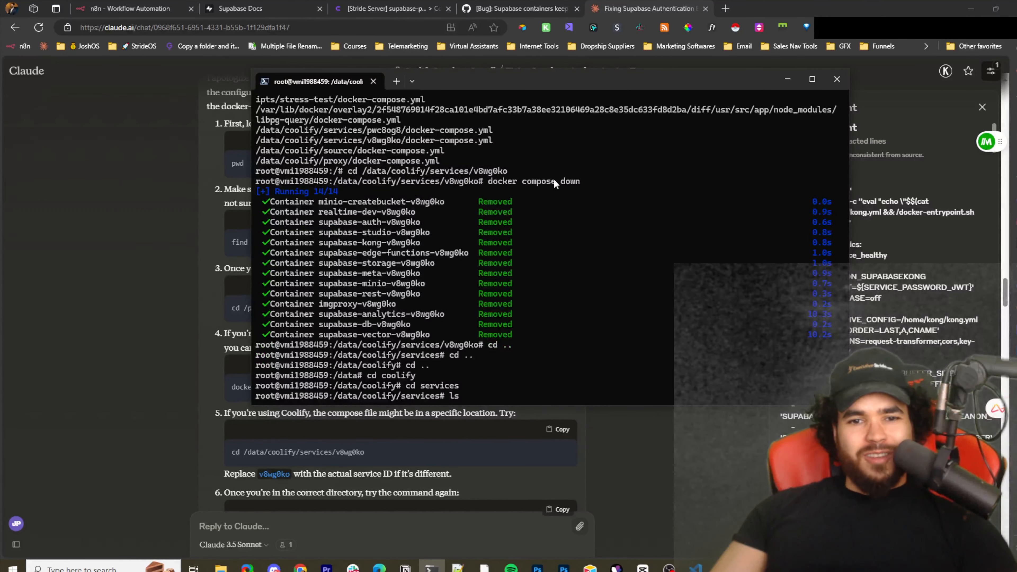
drag(583, 182, 489, 179)
key(ctrl+c)
click(529, 320)
scroll(529, 325, down, 1)
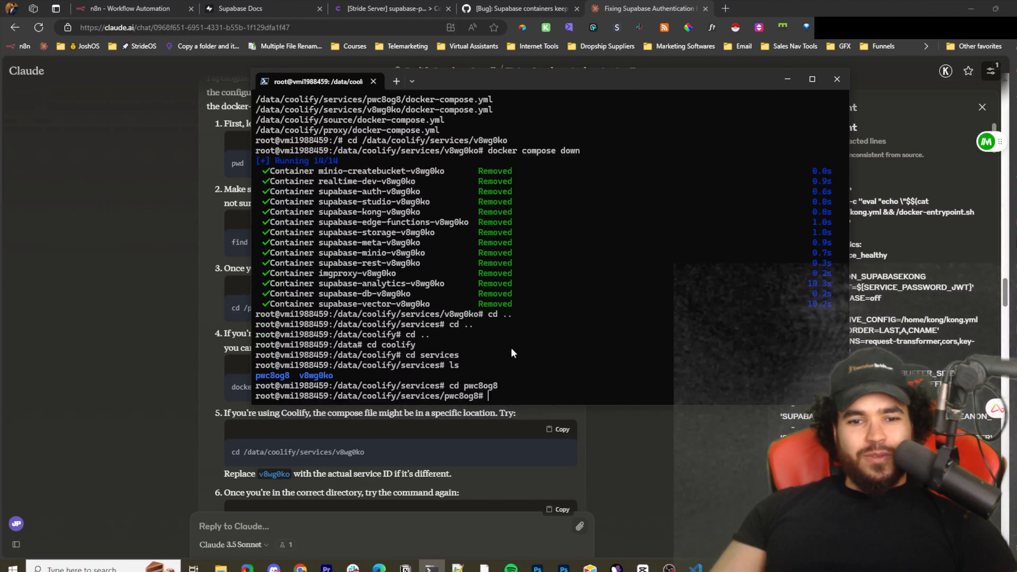
right_click(527, 401)
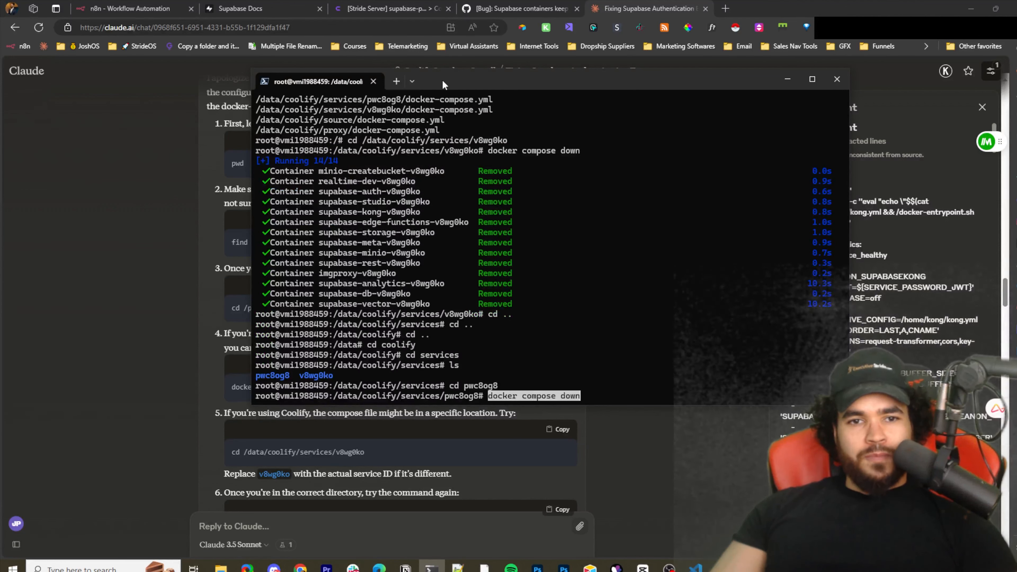
drag(443, 84, 685, 89)
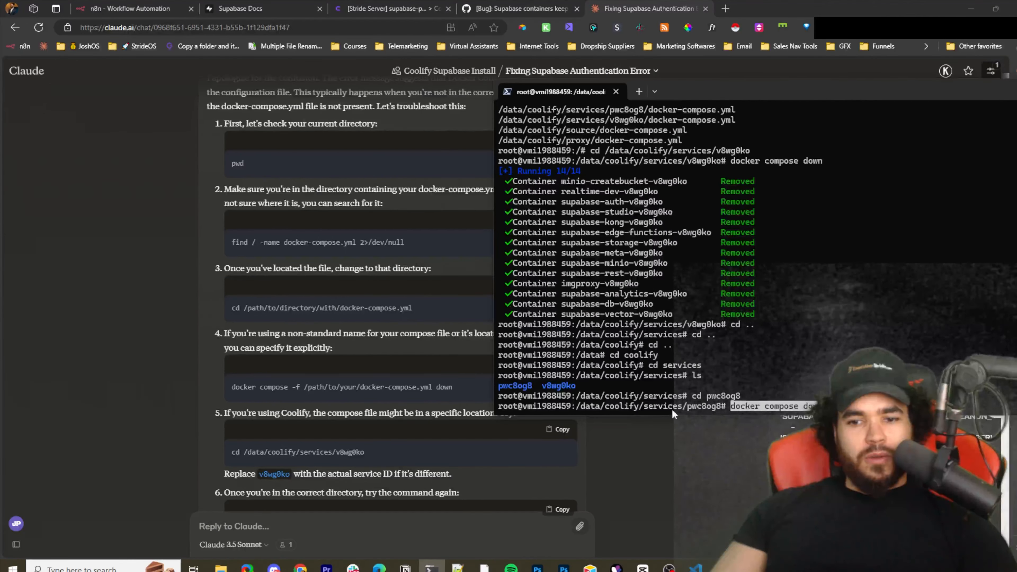
drag(572, 406, 692, 413)
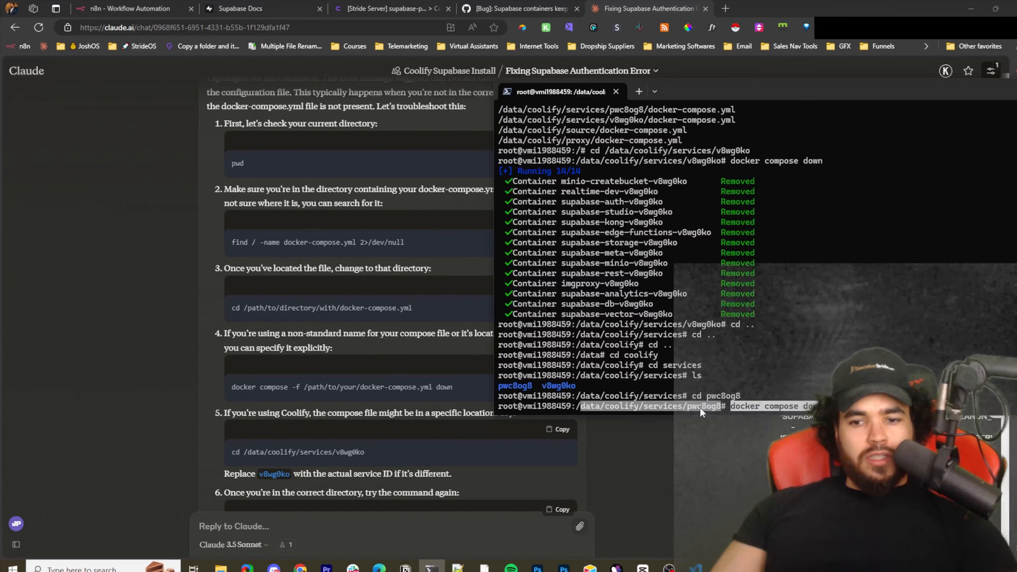
click(702, 409)
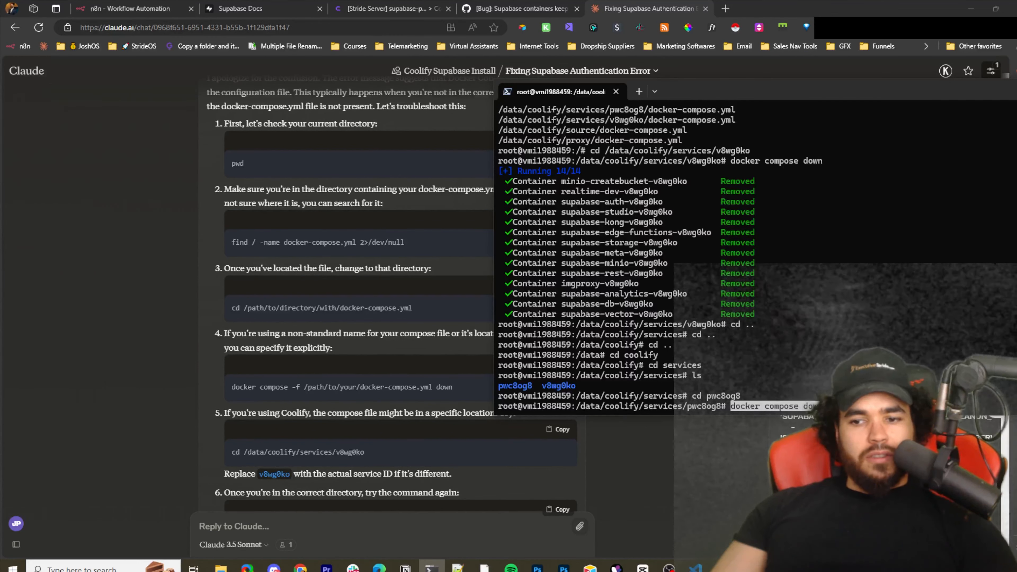
key(Return)
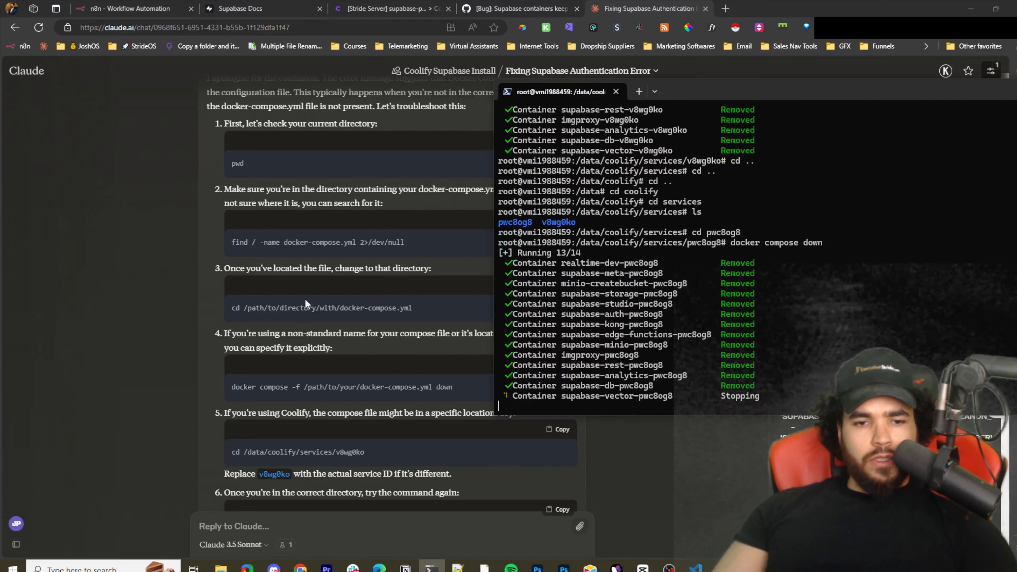
Find Claude's troubleshooting step for listing running Docker containers, copy docker ps and run it in the server terminal
scroll(285, 281, up, 5)
scroll(285, 286, down, 5)
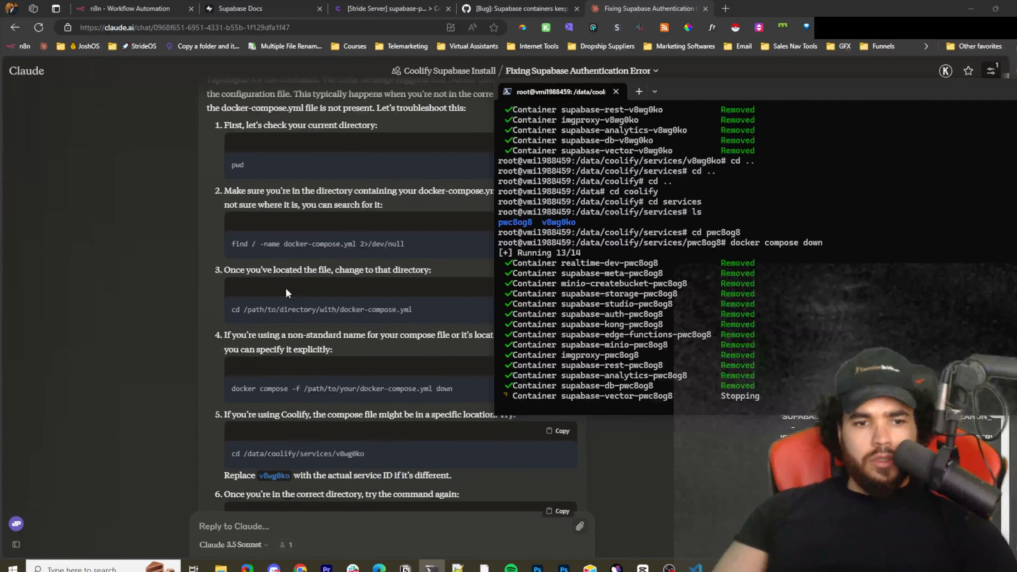
scroll(330, 305, down, 1)
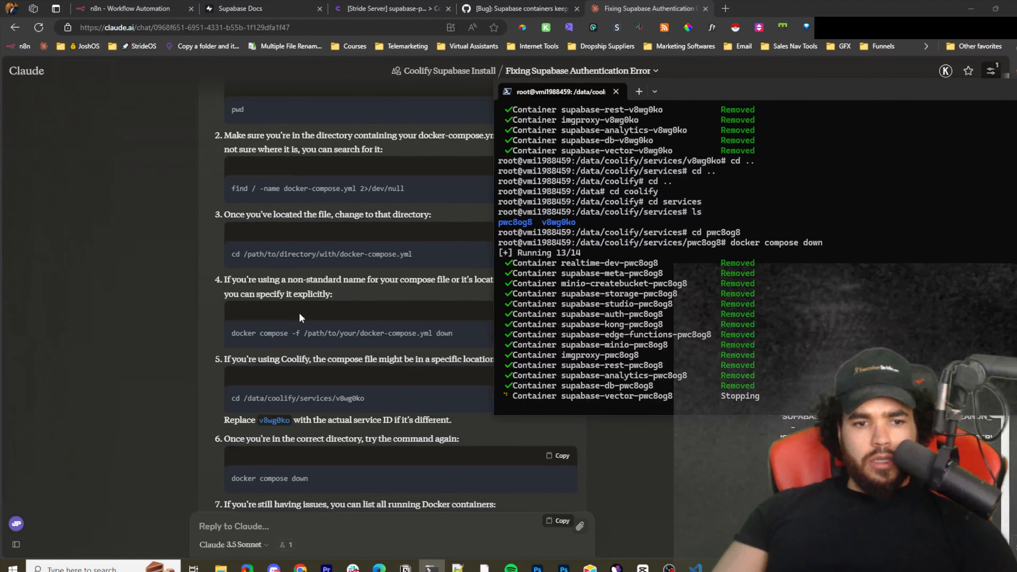
scroll(300, 318, up, 1)
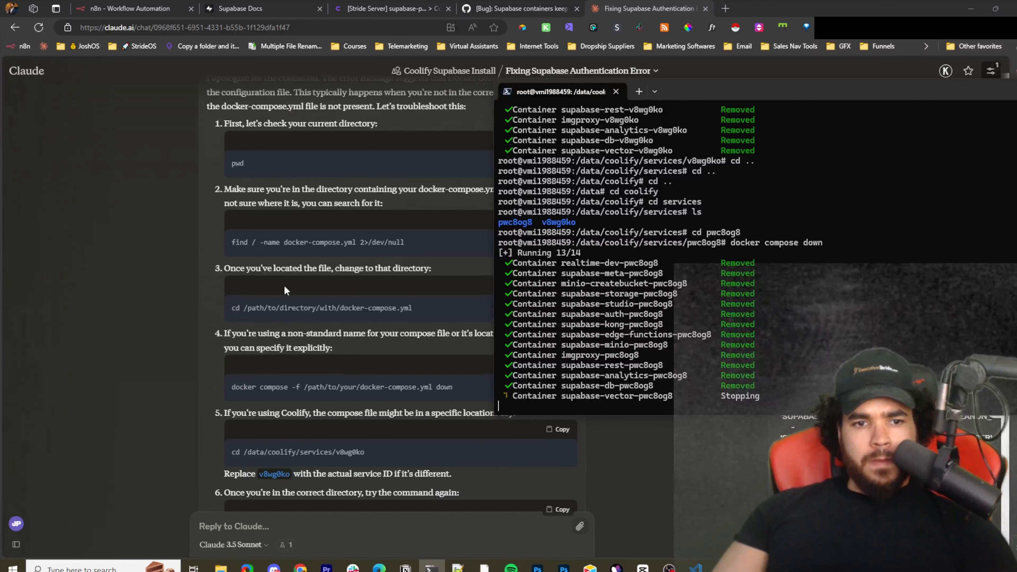
scroll(286, 288, down, 1)
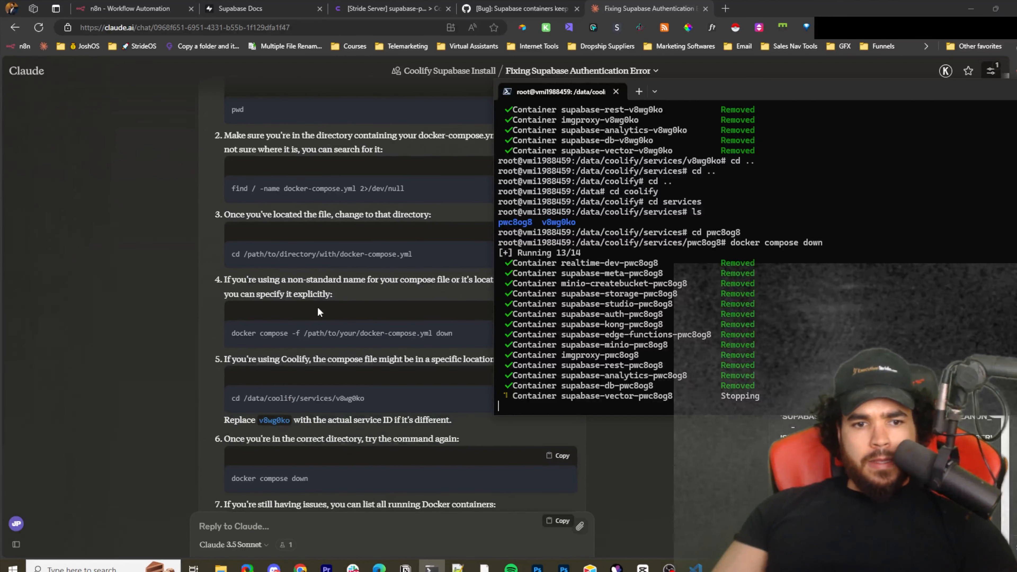
scroll(305, 308, down, 2)
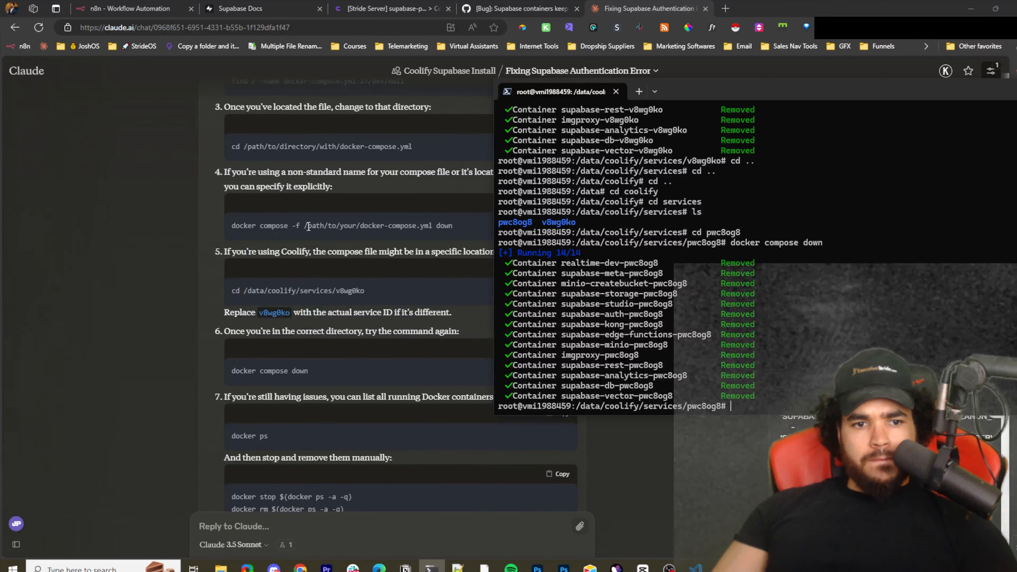
scroll(264, 311, down, 2)
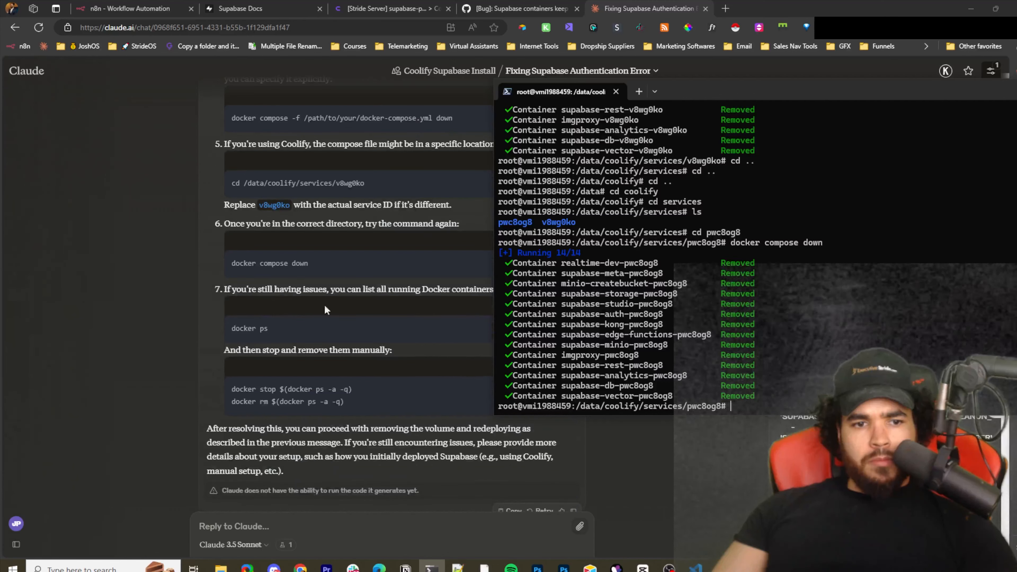
click(344, 310)
click(557, 305)
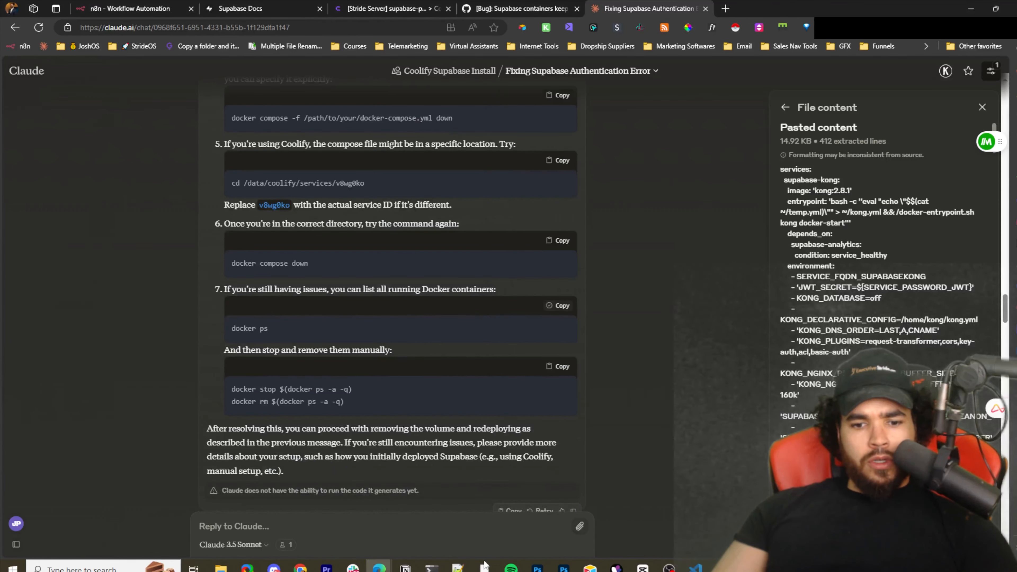
click(431, 568)
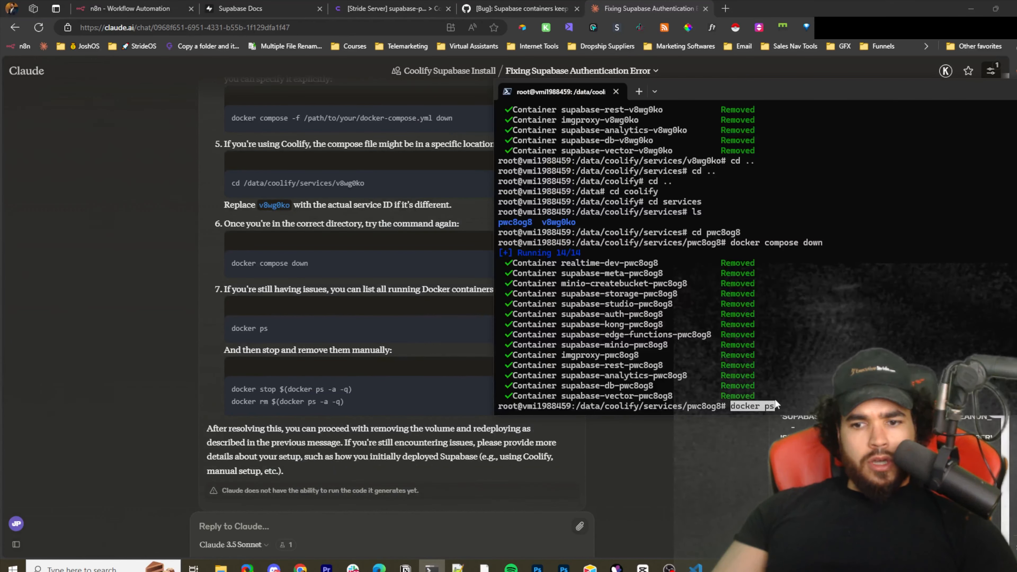
key(Return)
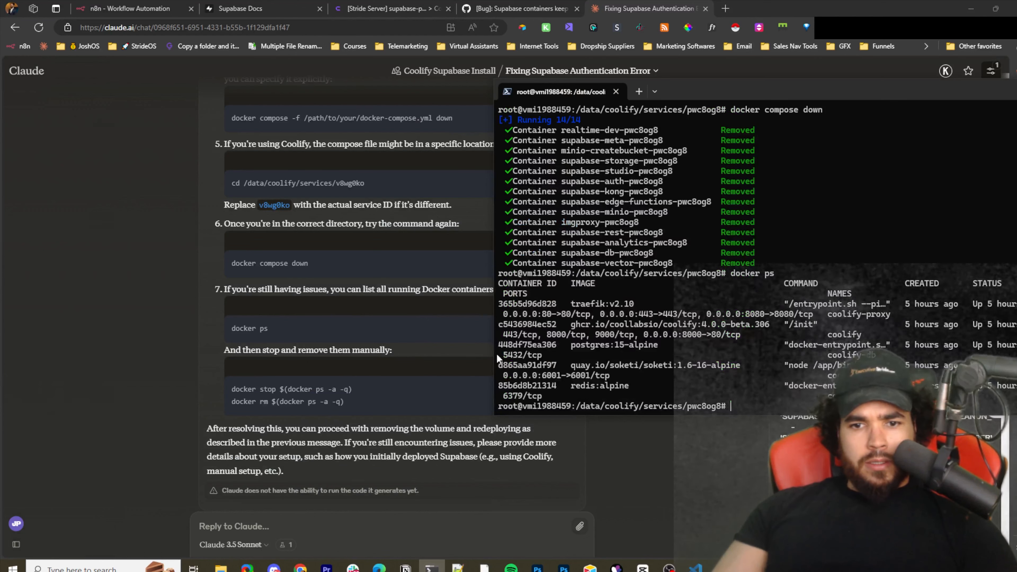
Find Claude's instruction for listing the Docker volumes, copy docker volume ls and run it in the server terminal
scroll(412, 448, down, 2)
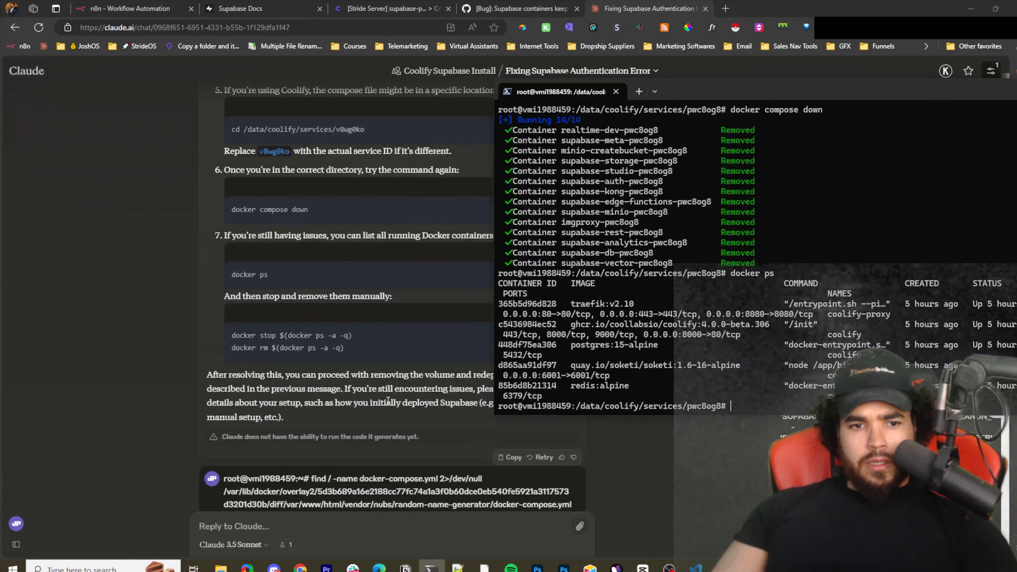
scroll(388, 398, down, 15)
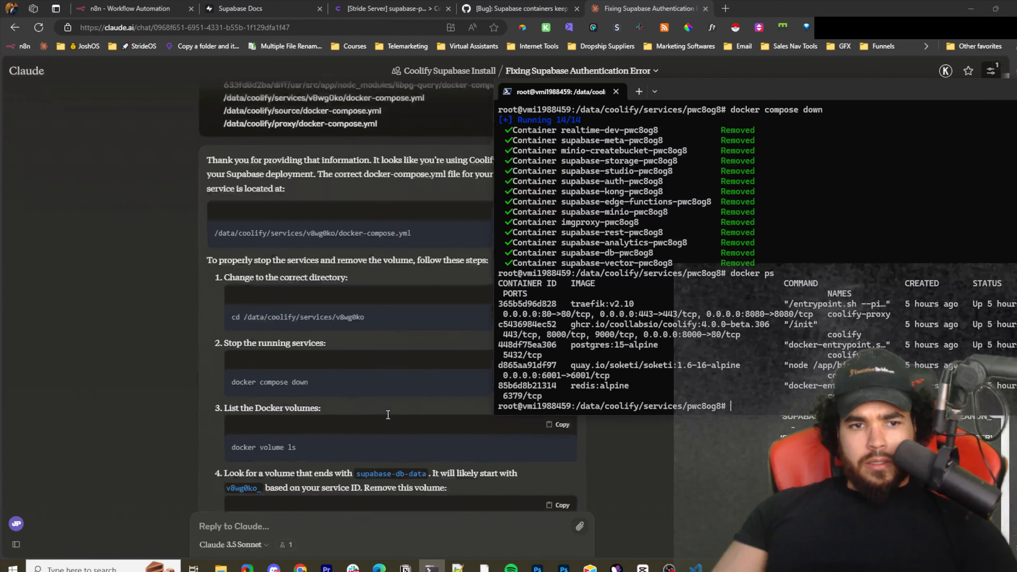
scroll(318, 384, down, 5)
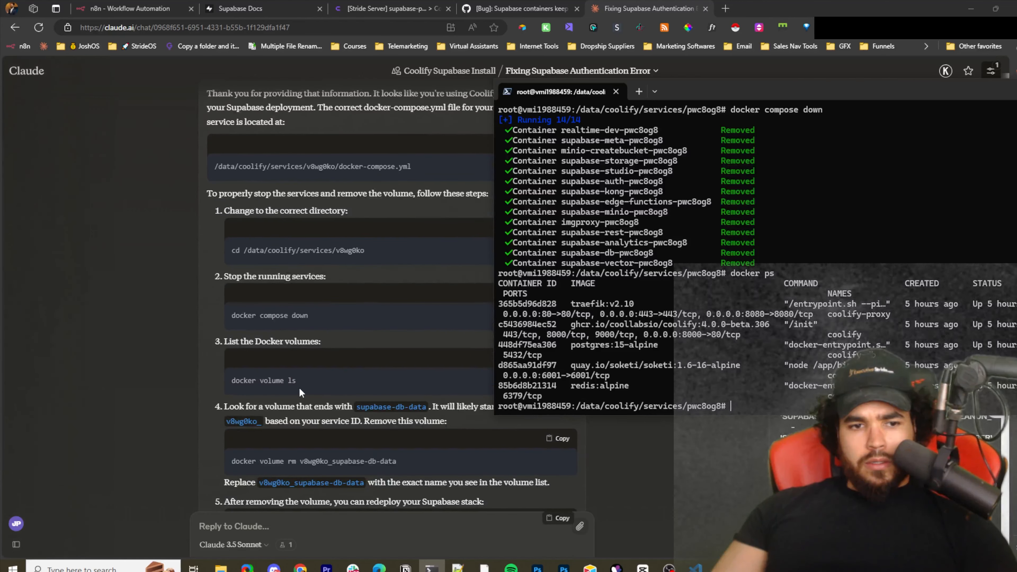
scroll(305, 372, up, 3)
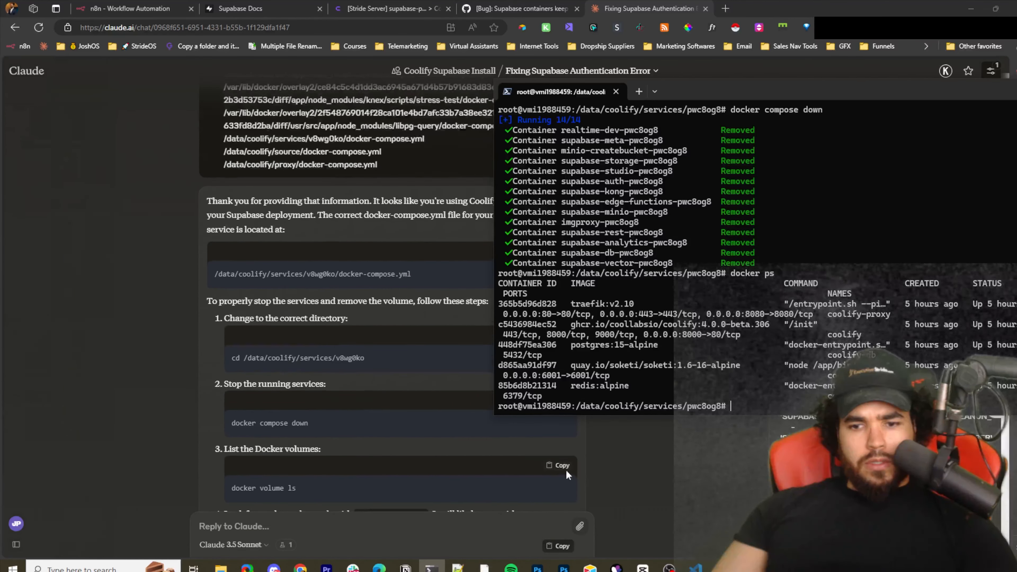
click(561, 469)
scroll(474, 464, down, 3)
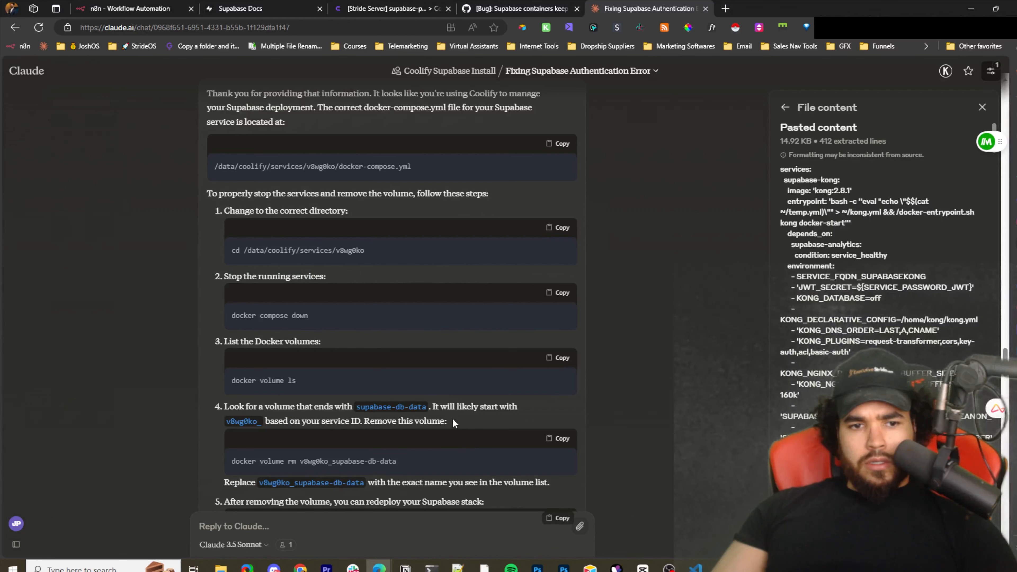
click(560, 358)
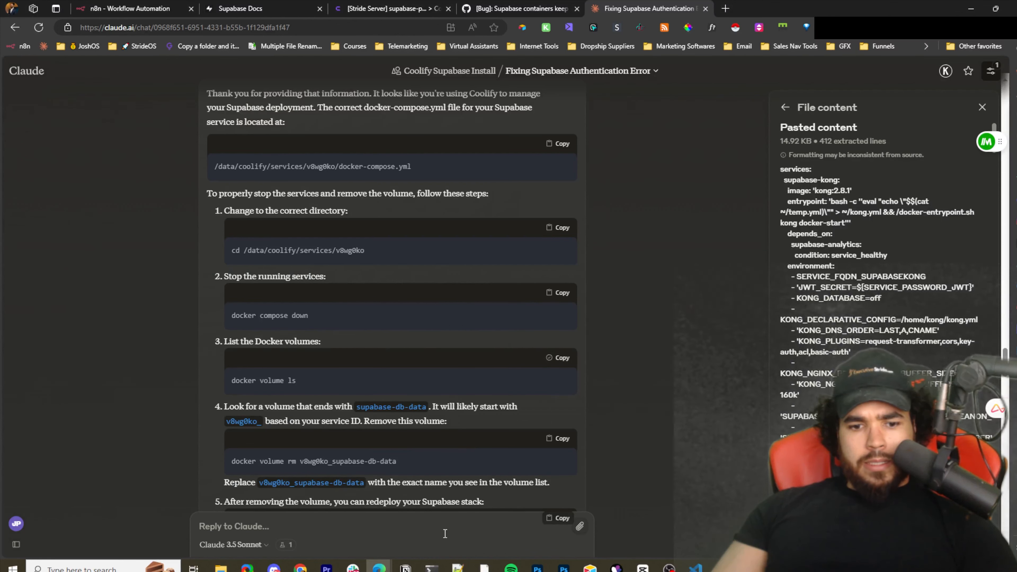
click(431, 566)
right_click(753, 394)
key(Return)
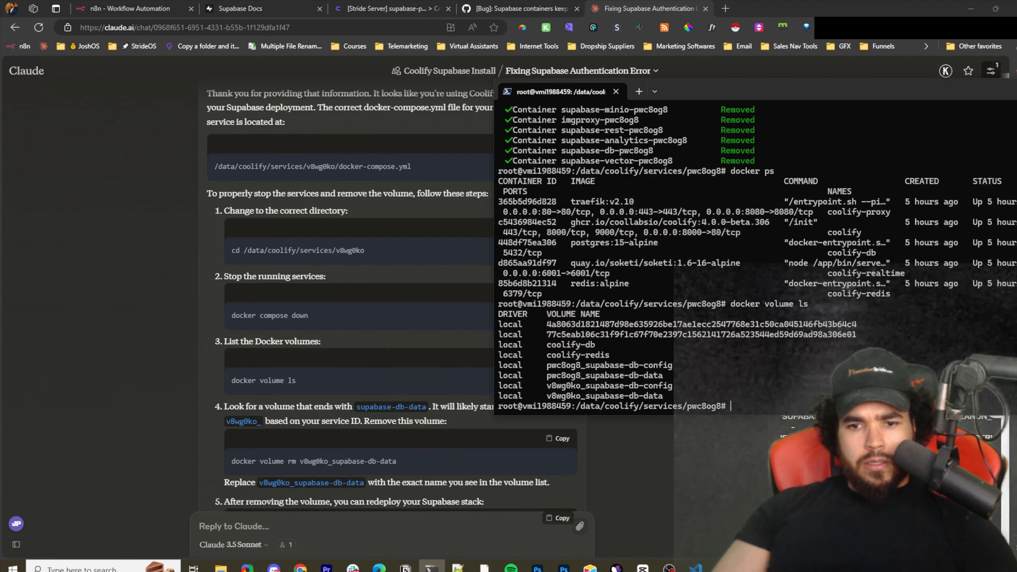
Locate pwc8og8_supabase-db-data in the volume list, then copy Claude's docker volume rm command into the browser's address bar for editing
scroll(436, 384, down, 2)
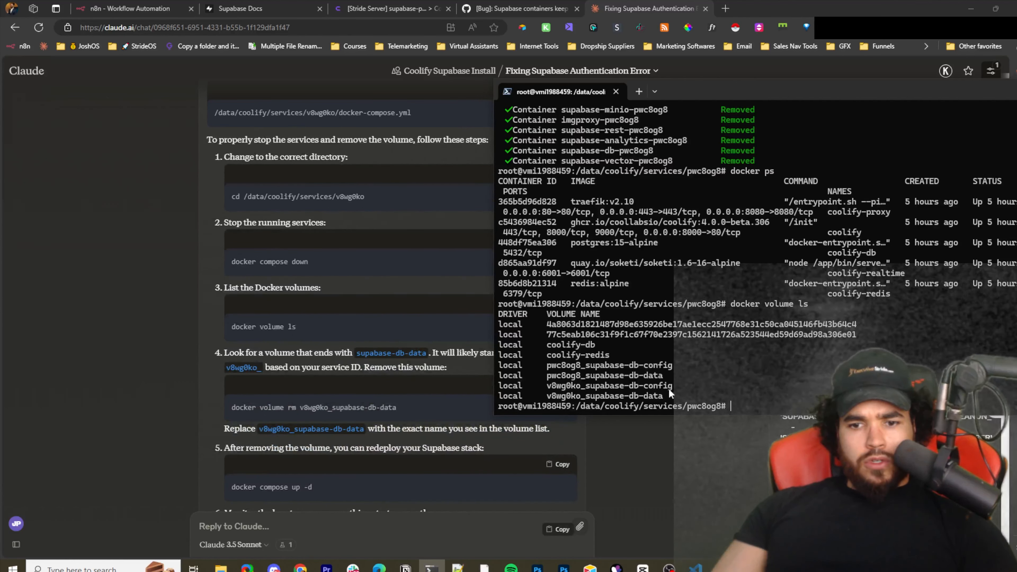
click(645, 387)
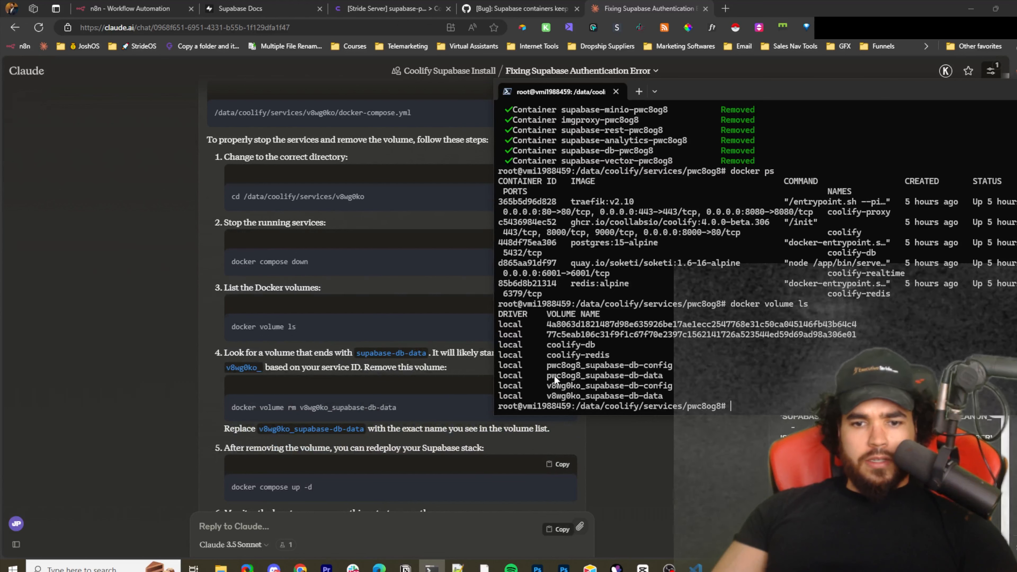
drag(665, 375, 534, 376)
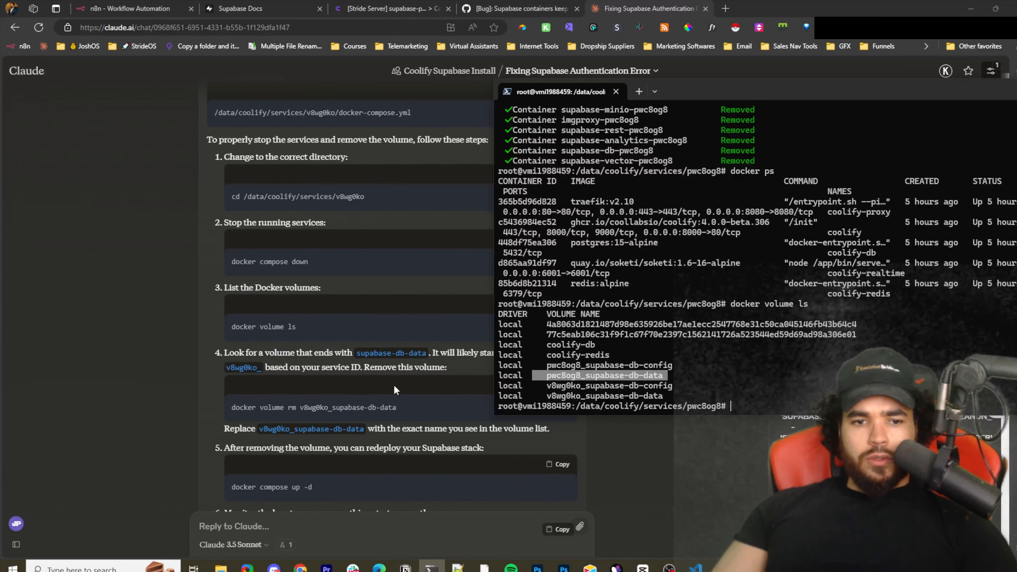
drag(648, 395, 551, 375)
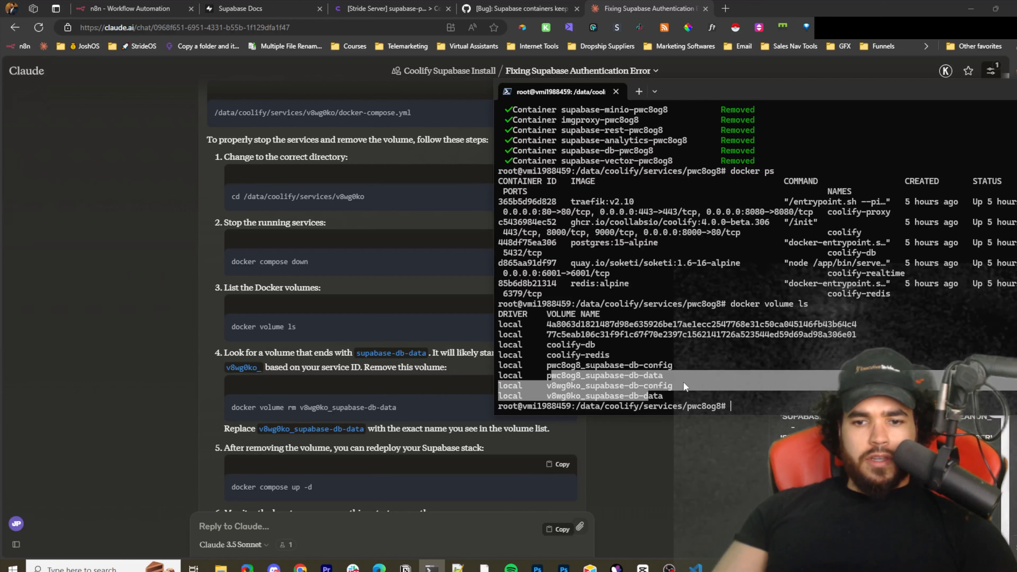
drag(673, 375, 543, 375)
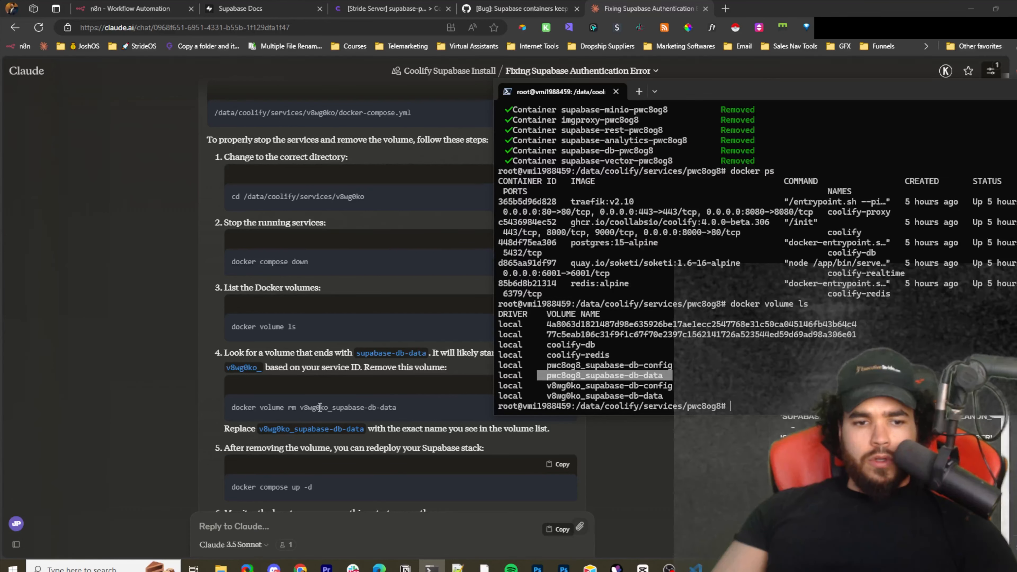
click(404, 398)
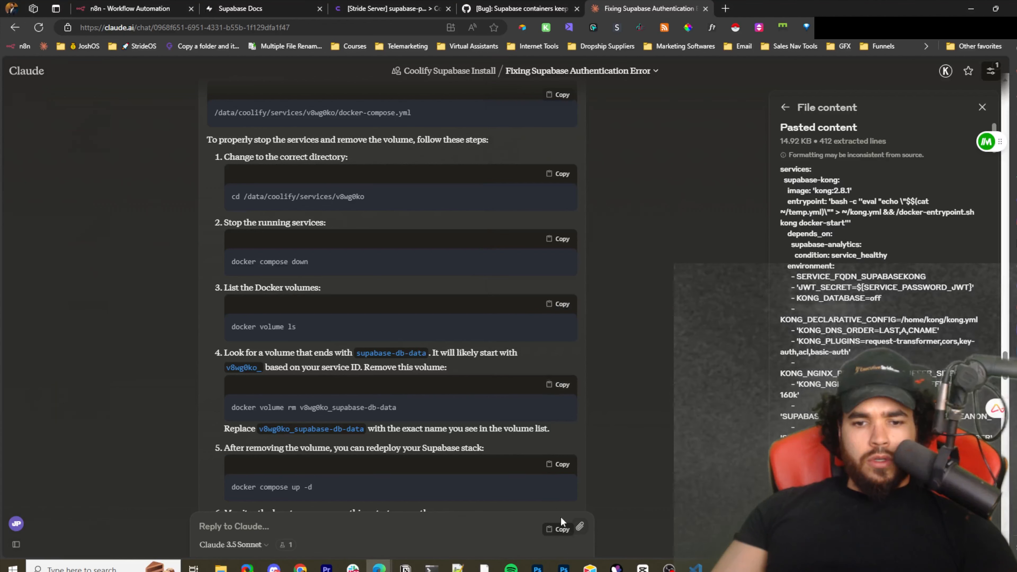
click(557, 384)
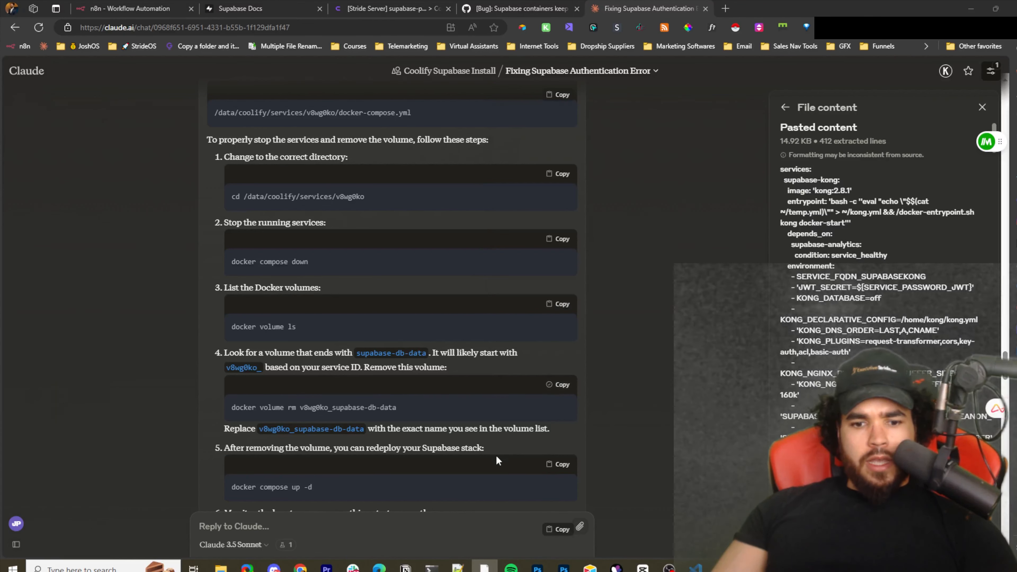
key(alt+Tab)
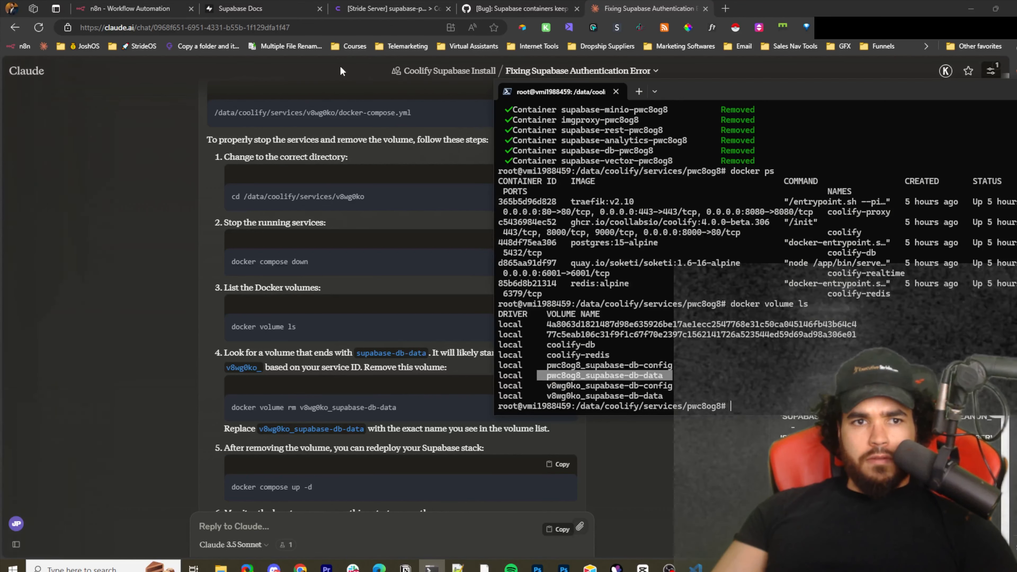
drag(758, 89, 1016, 96)
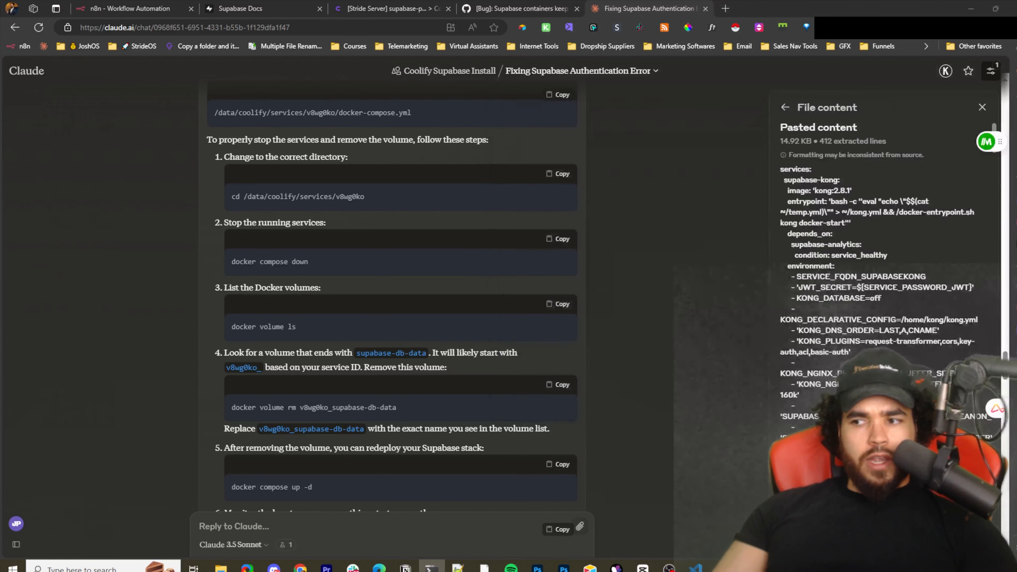
click(395, 28)
key(ctrl+v)
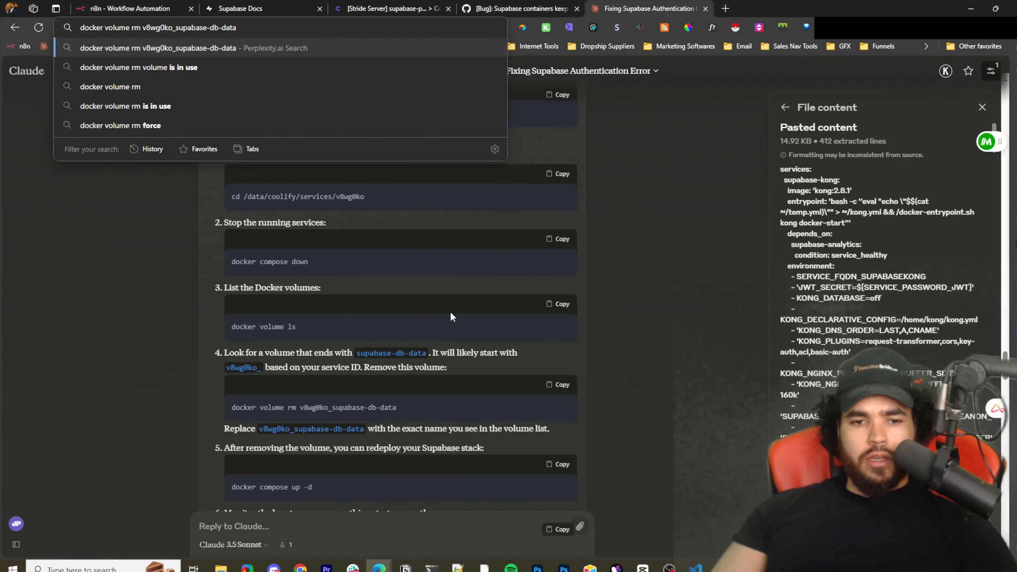
click(611, 348)
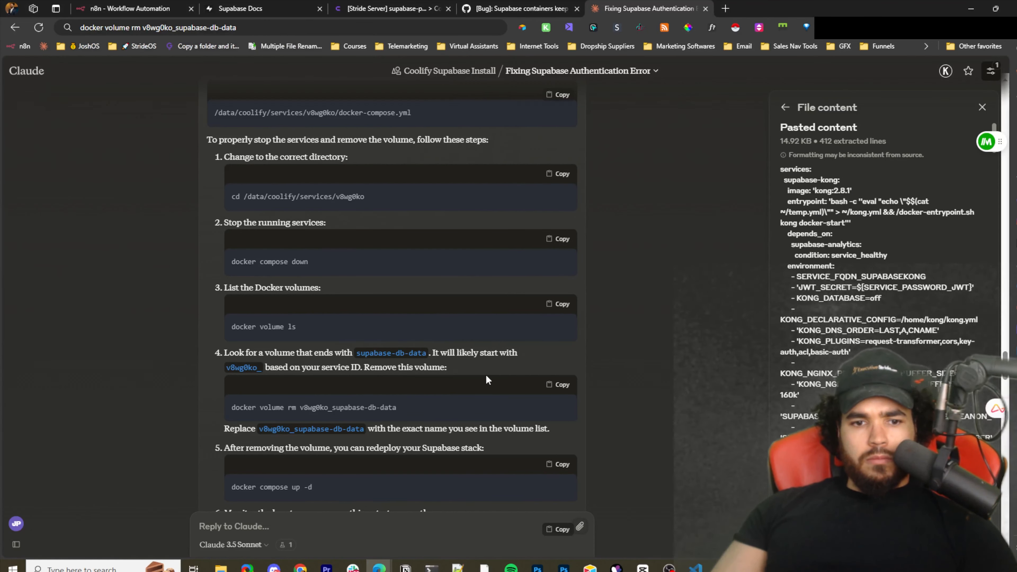
Copy the pwc8og8 prefix from the terminal's volume list and substitute it for v8wg0ko in the docker volume rm command
scroll(382, 392, down, 1)
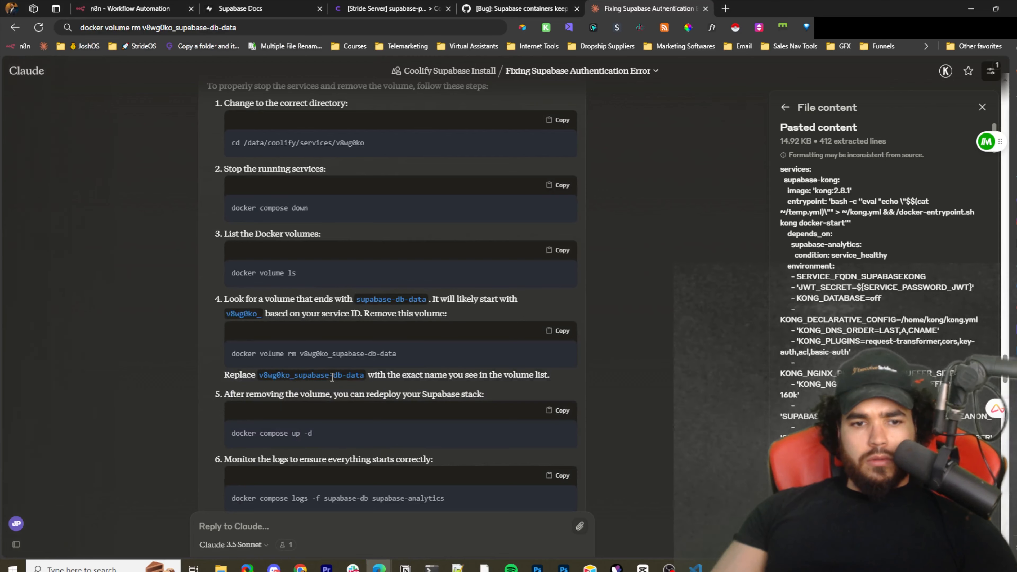
scroll(332, 376, up, 1)
key(alt+Tab)
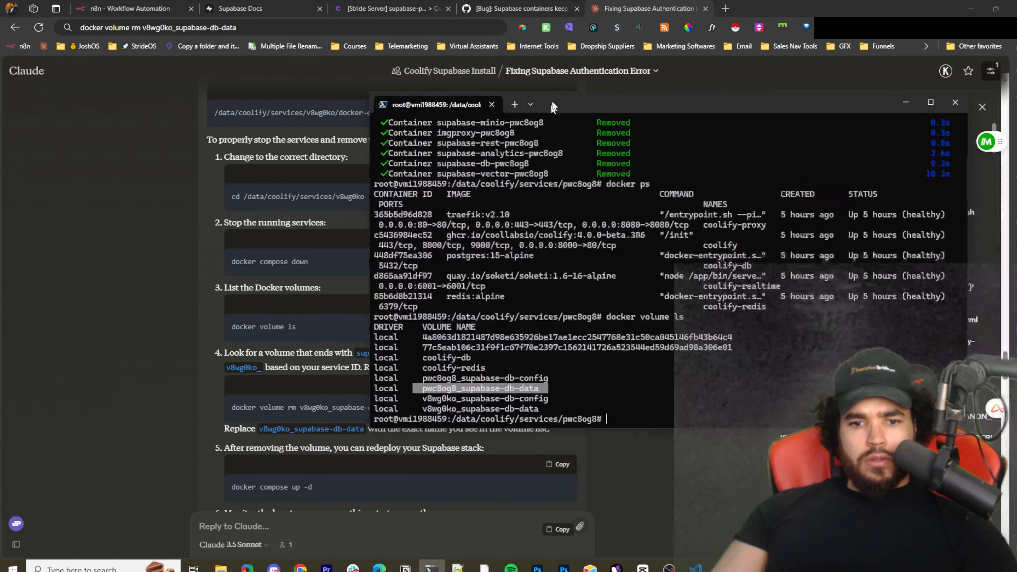
drag(452, 369, 425, 370)
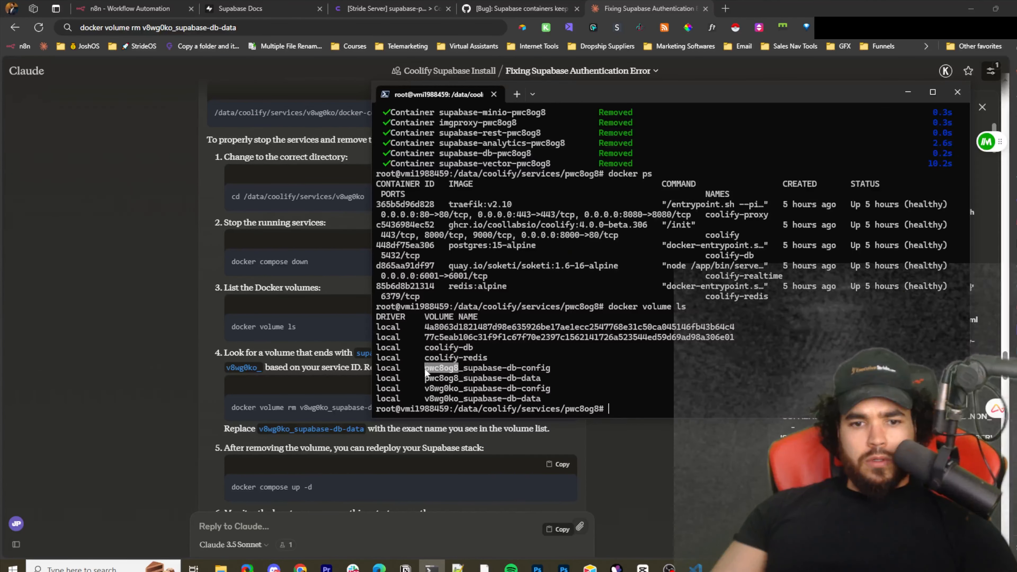
key(ctrl+c)
click(174, 27)
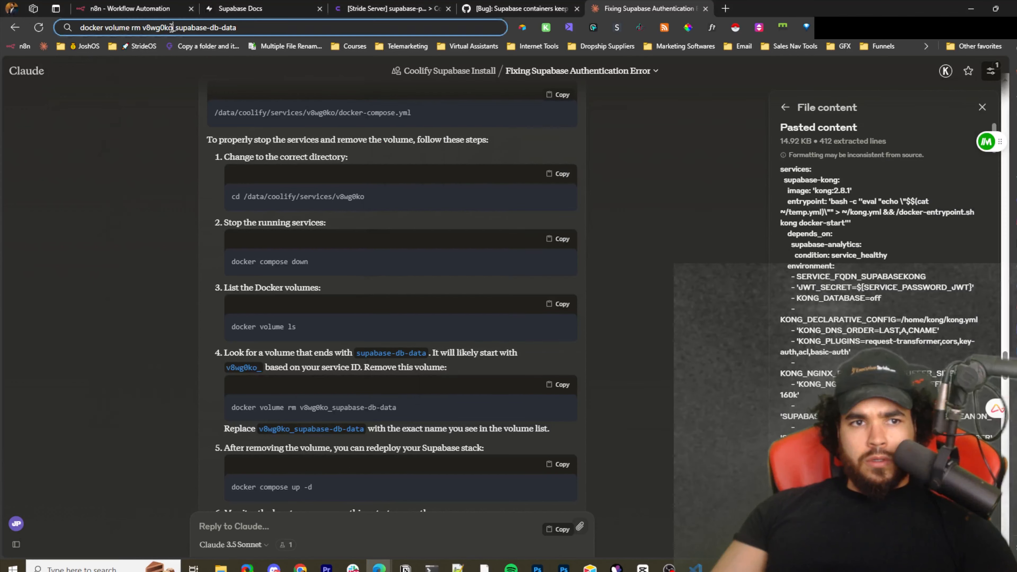
drag(174, 28, 141, 28)
key(ctrl+v)
Copy the edited command docker volume rm pwc8og8_supabase-db-data and run it in the server terminal
key(ctrl+a)
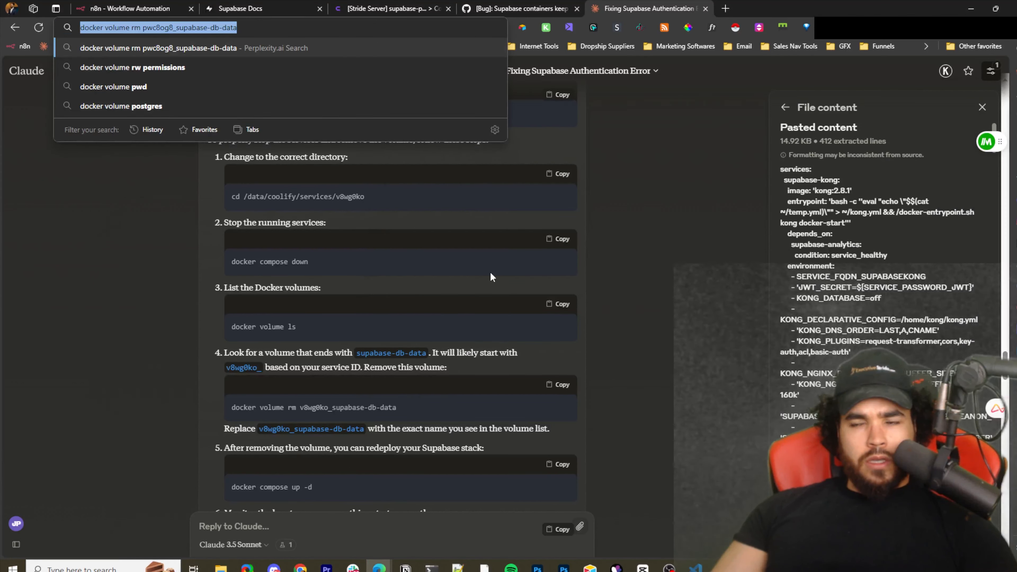
key(alt+Tab)
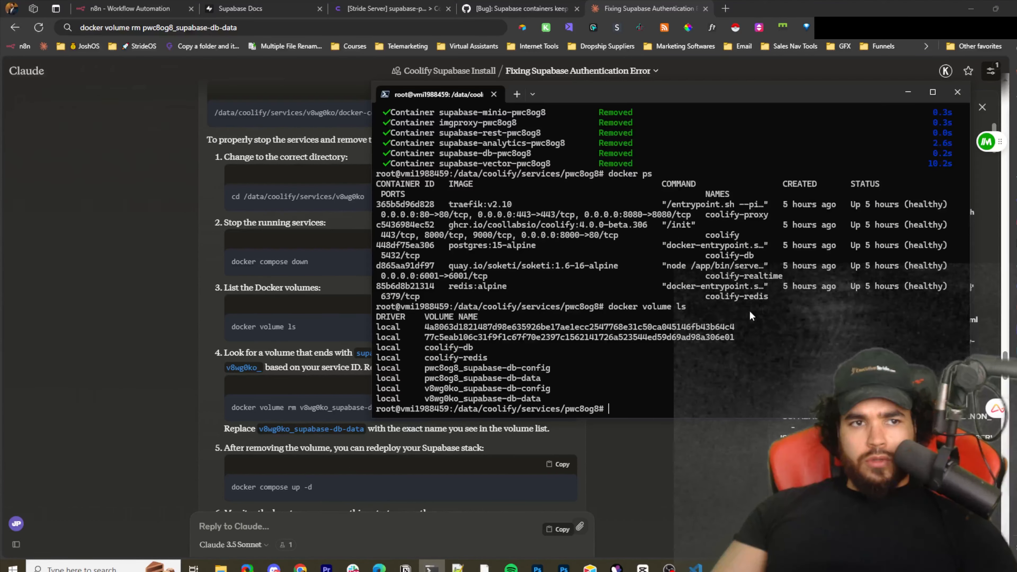
key(ctrl+v)
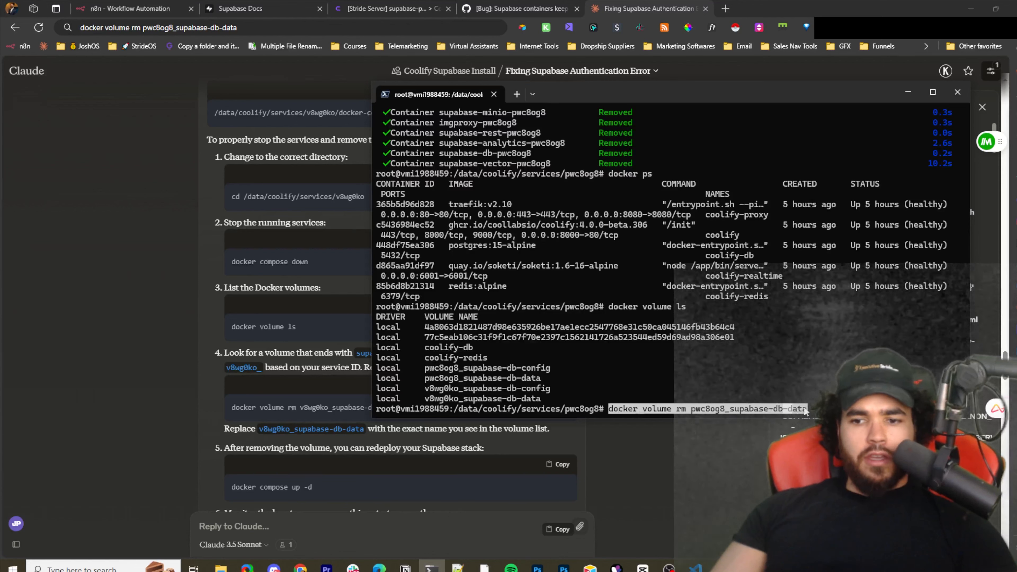
key(Return)
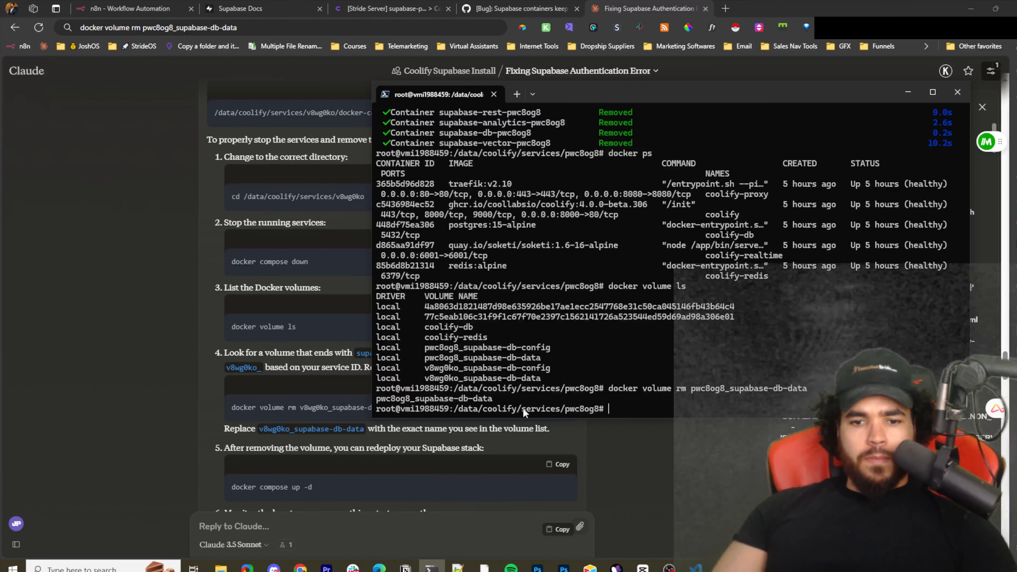
Check Claude's redeploy instructions, switch to Coolify, dismiss the old startup log and deploy the supabase-pwc8og8 service
click(245, 386)
scroll(274, 401, down, 2)
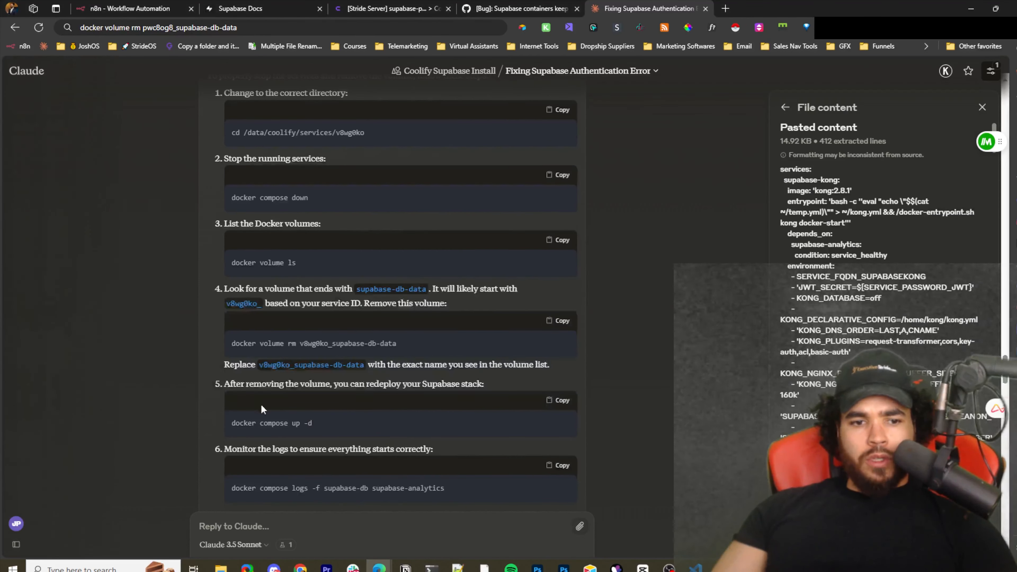
scroll(261, 430, down, 1)
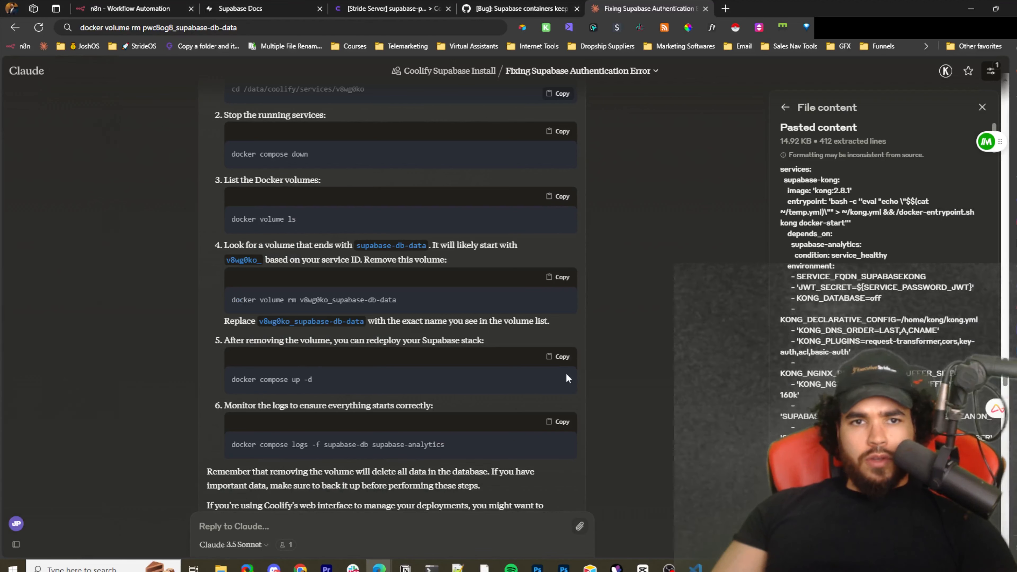
click(352, 5)
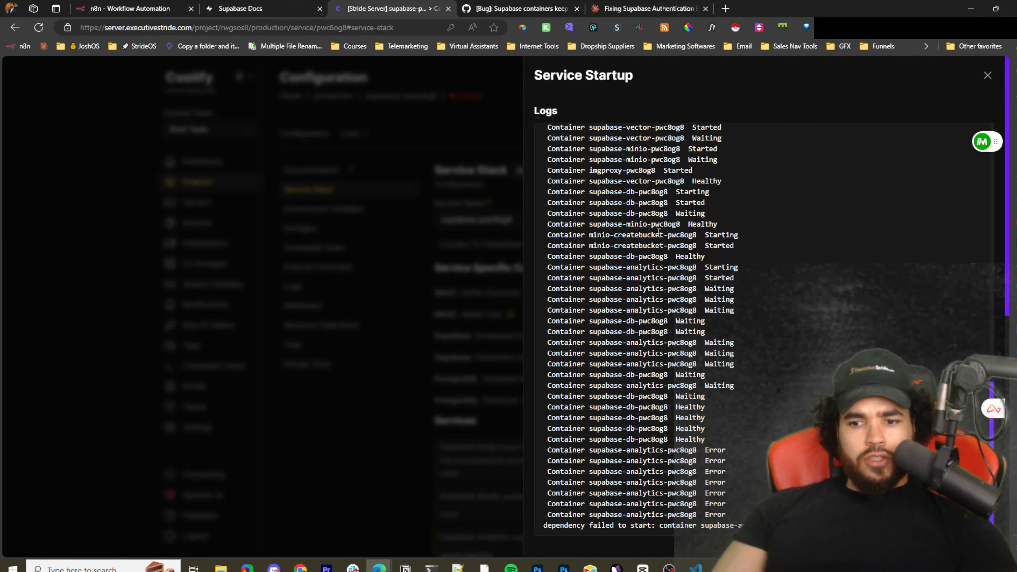
click(987, 77)
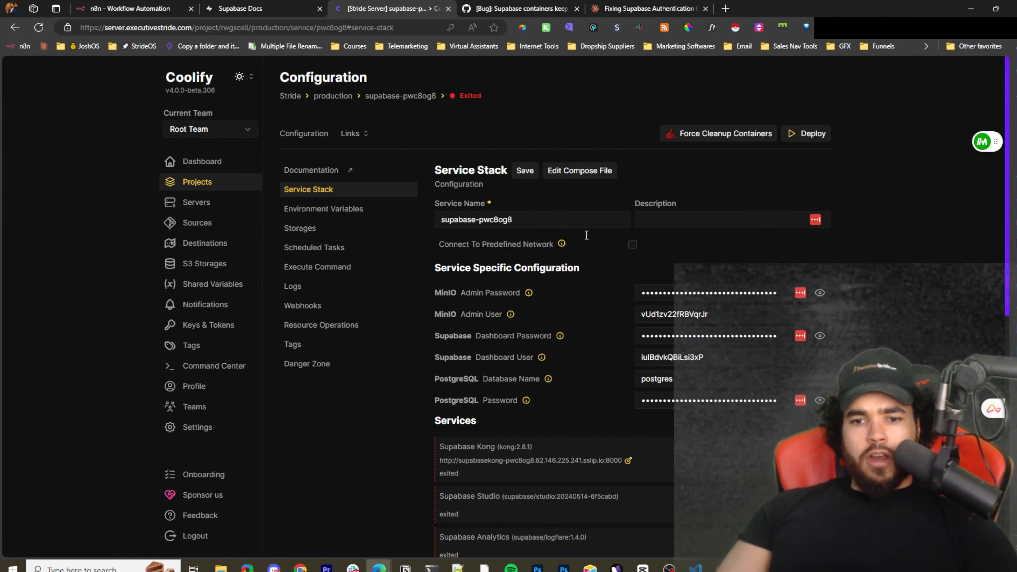
click(809, 135)
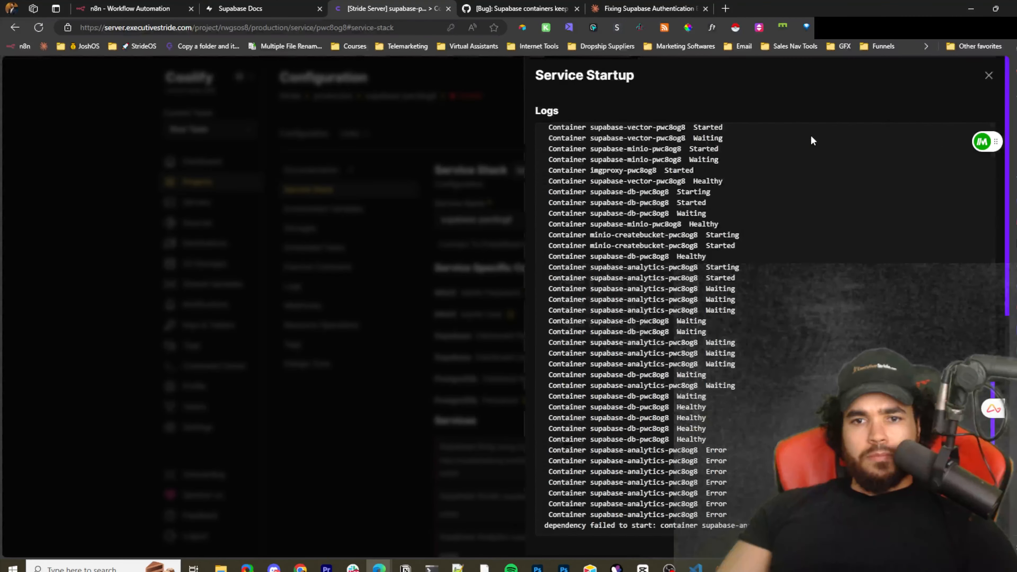
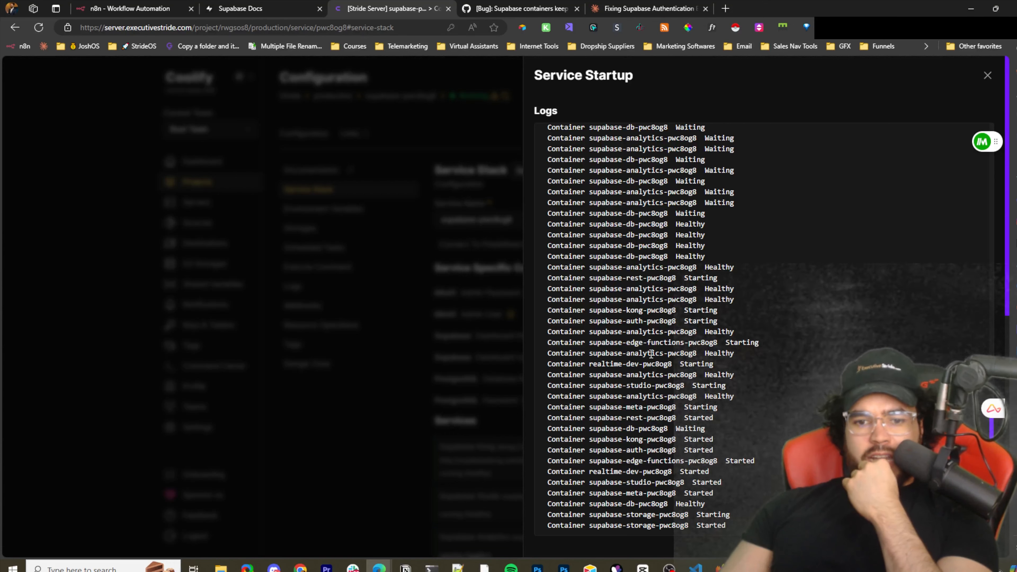
Check the supabase-analytics entries in the startup log, close it and review the status of the stack's services
mouse_move(617, 353)
mouse_down()
mouse_move(679, 351)
mouse_move(720, 258)
mouse_move(735, 353)
mouse_up()
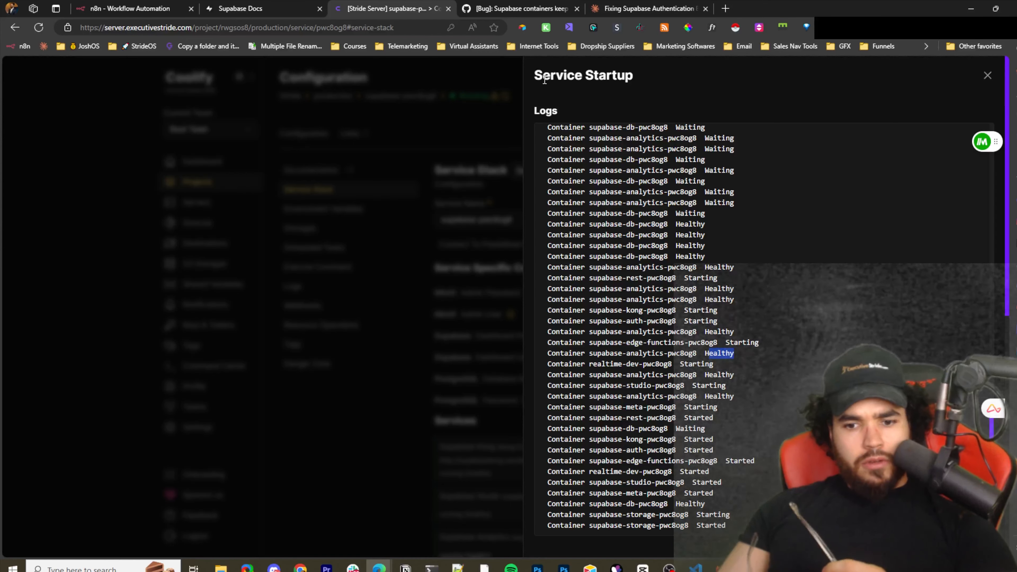
click(989, 78)
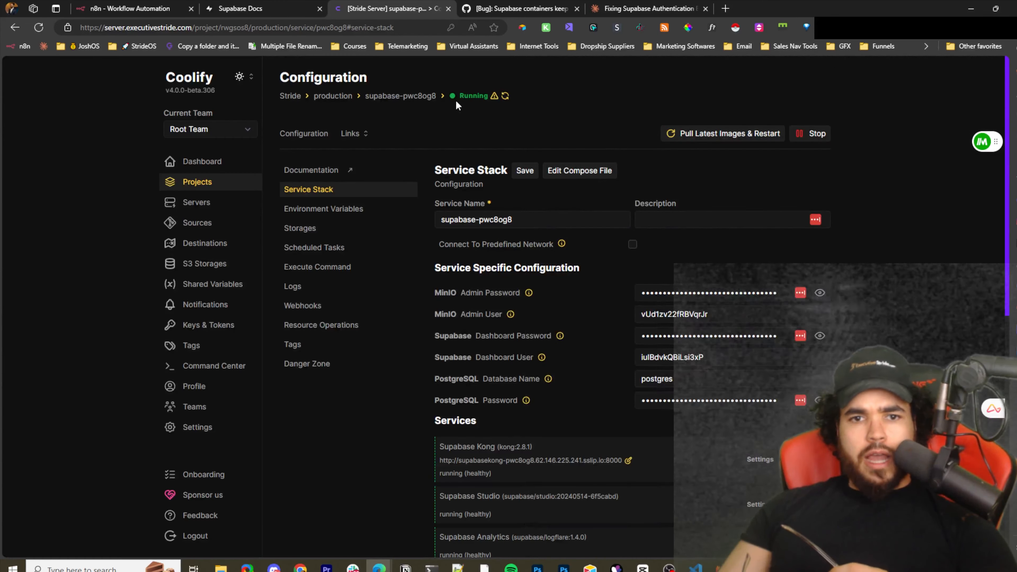
scroll(672, 240, down, 10)
scroll(653, 266, up, 10)
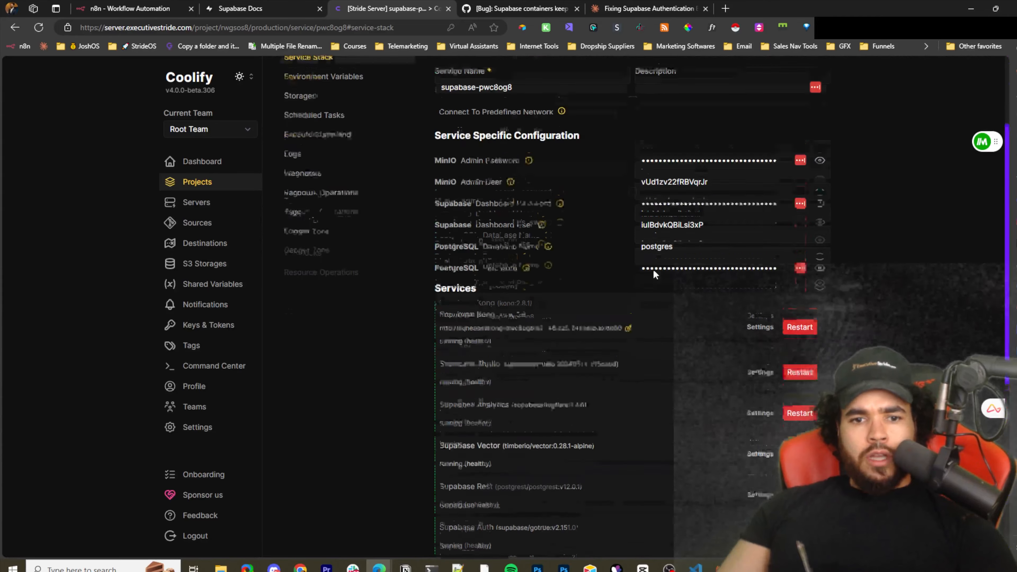
Review the status of each service in the supabase-pwc8og8 stack and open the service's supabasekong link
scroll(505, 277, down, 10)
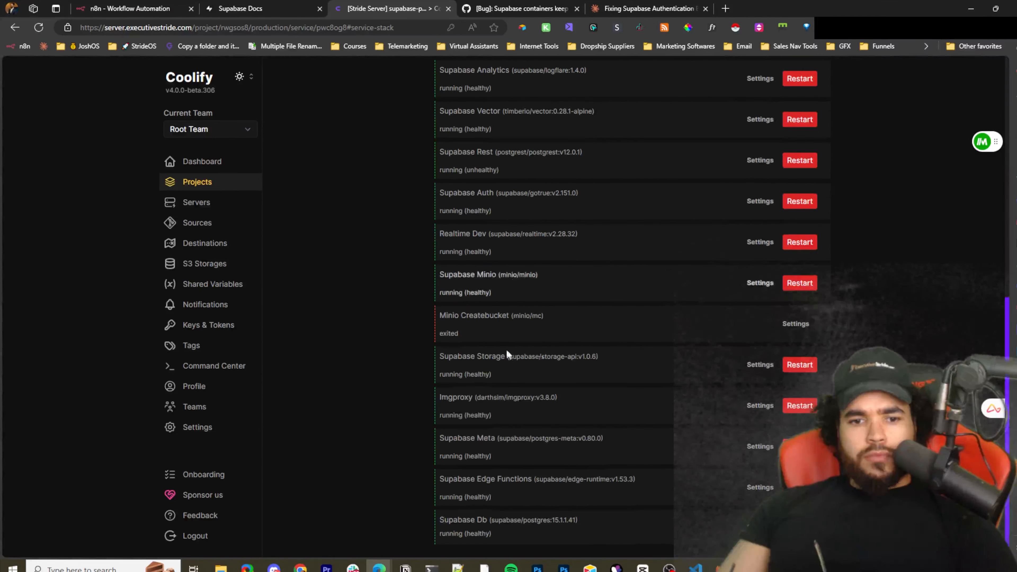
scroll(502, 314, up, 5)
scroll(439, 316, down, 6)
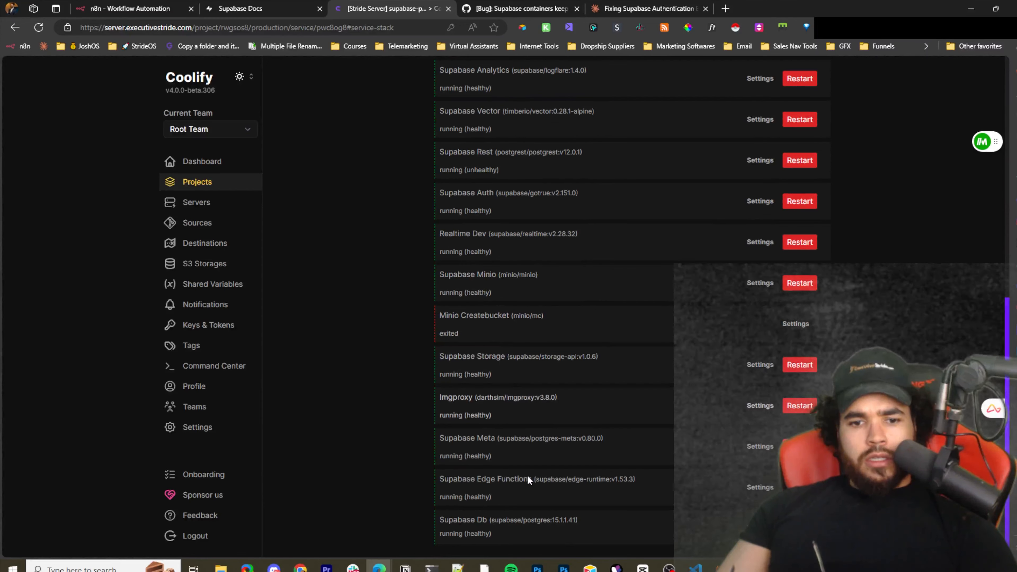
scroll(480, 469, up, 4)
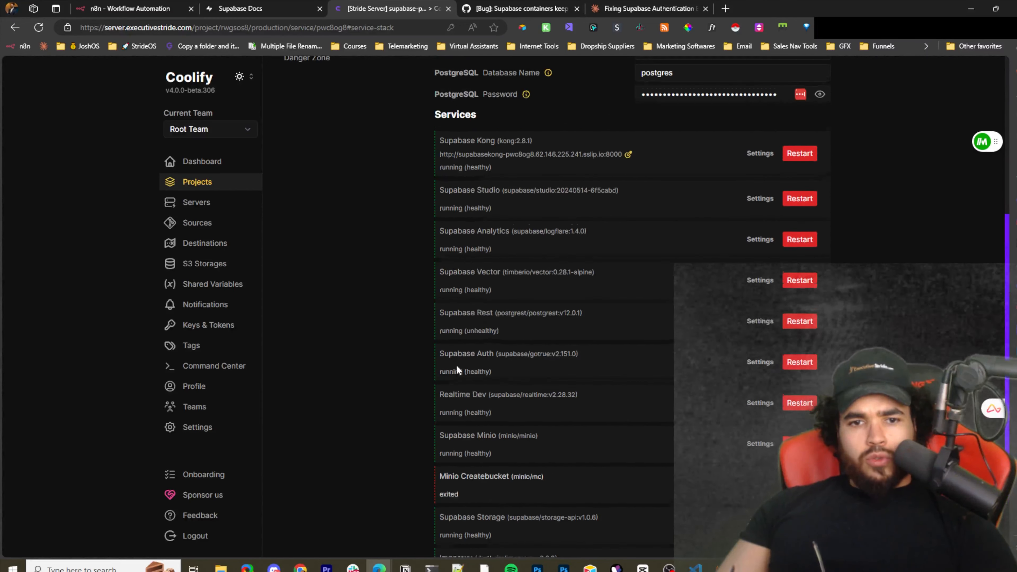
scroll(576, 356, up, 1)
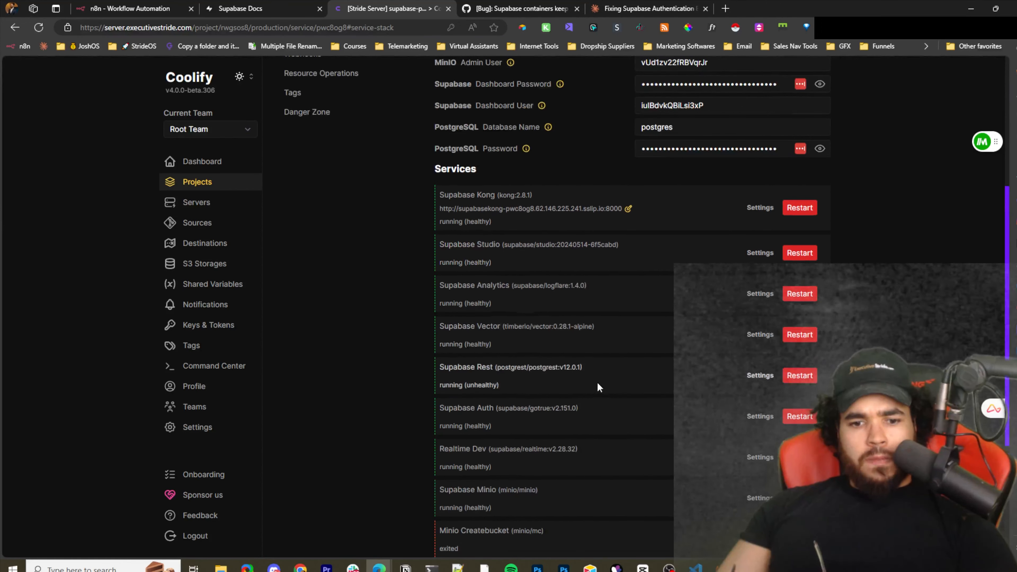
scroll(585, 422, up, 5)
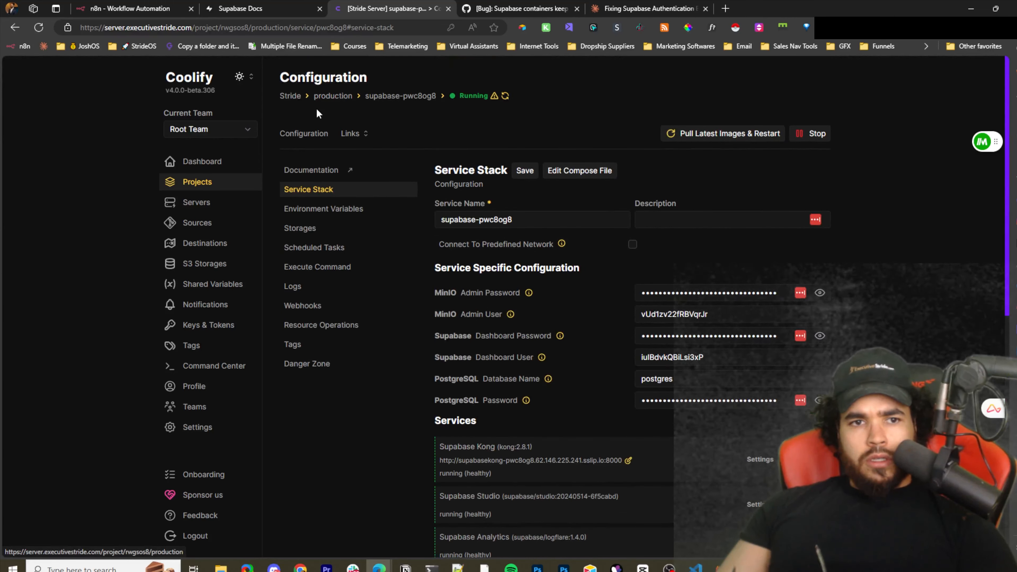
click(356, 138)
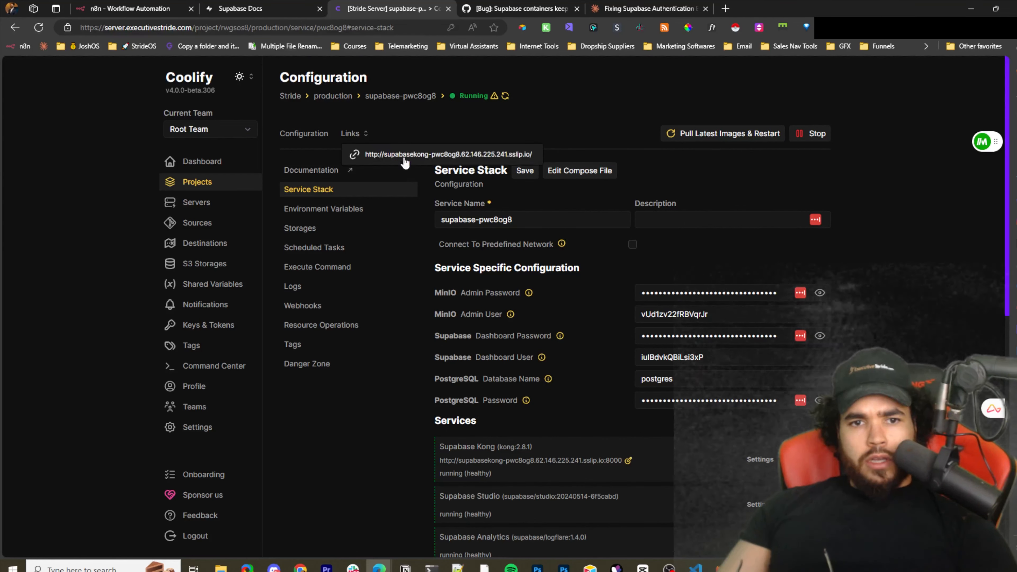
click(426, 154)
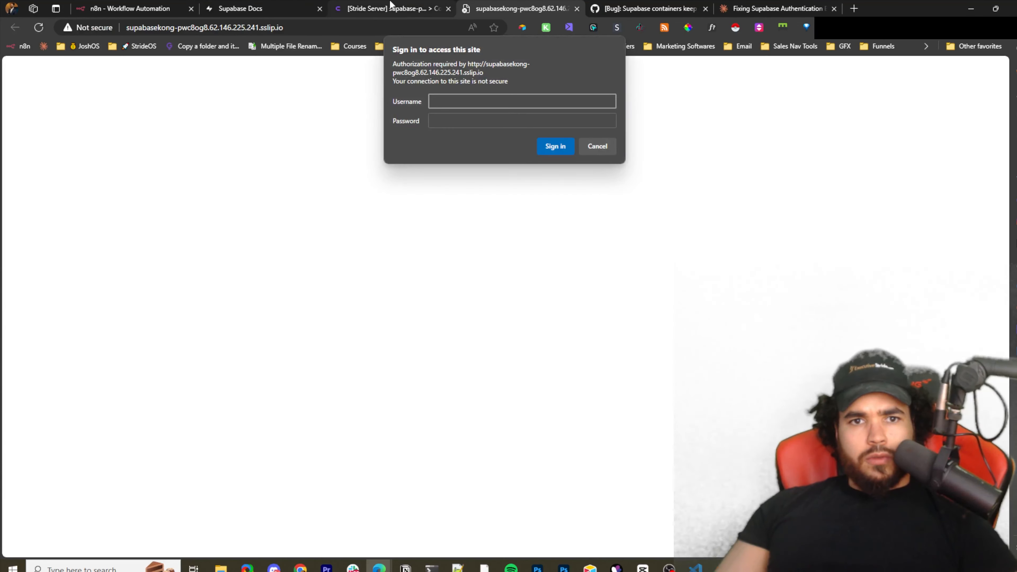
Copy the Supabase Dashboard User from Coolify and enter it as the username in the Supabase sign-in prompt
click(391, 4)
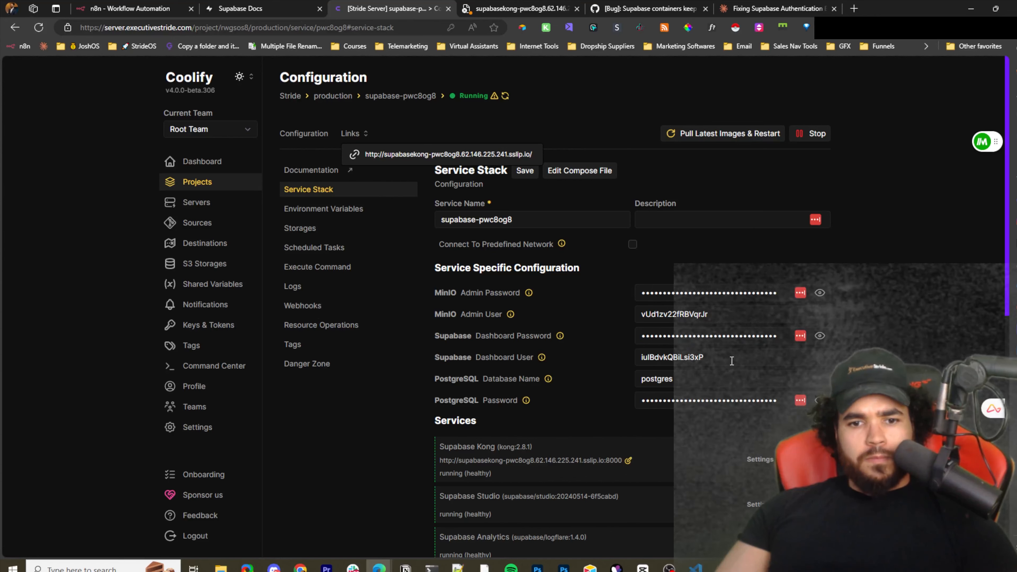
double_click(741, 357)
key(ctrl+c)
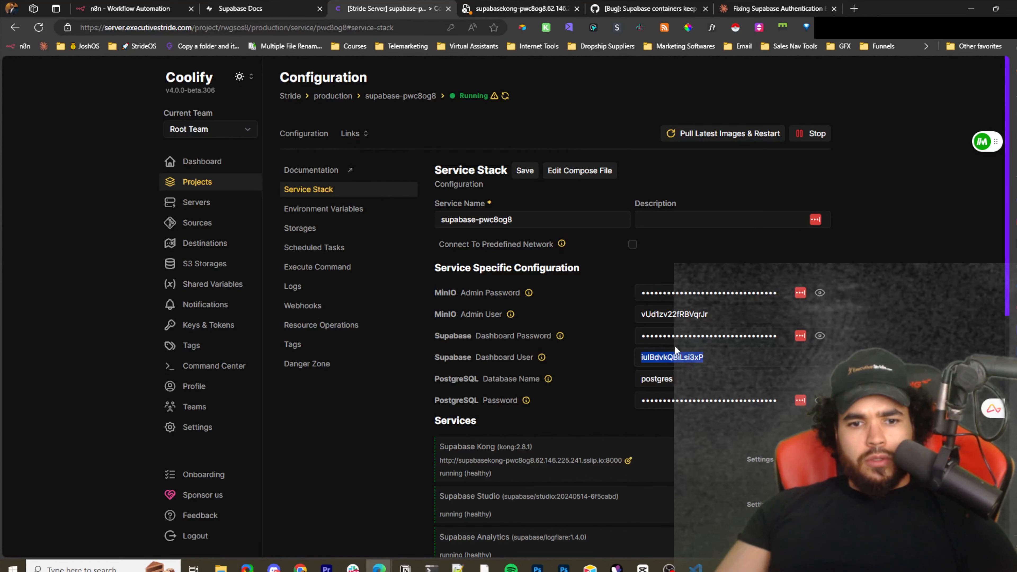
click(479, 13)
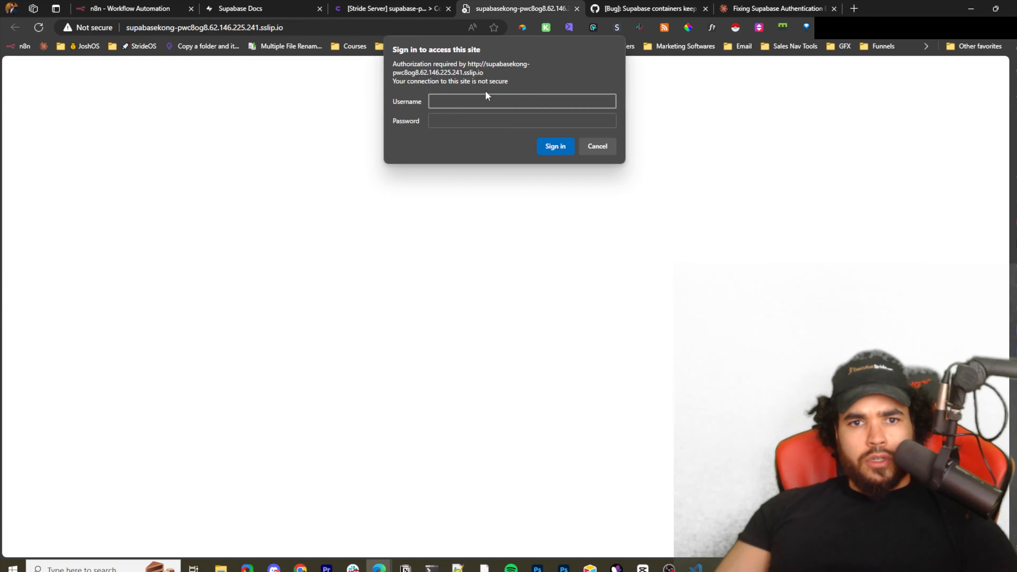
key(ctrl+v)
Reveal and copy the Supabase Dashboard Password in Coolify, enter it in the sign-in prompt, sign in and dismiss the save-password offer
click(388, 8)
click(819, 336)
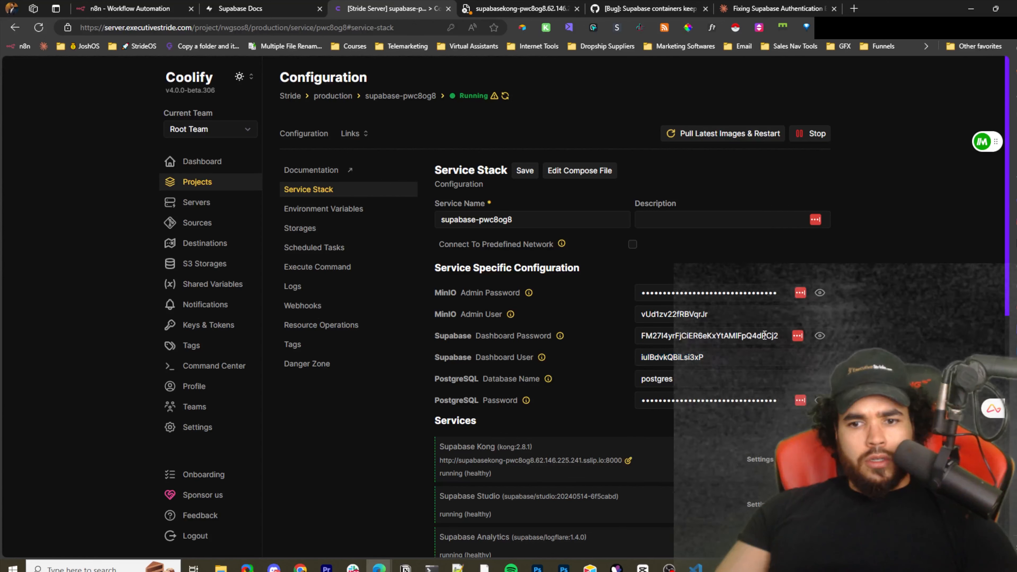
double_click(708, 335)
click(470, 6)
key(Tab)
key(ctrl+v)
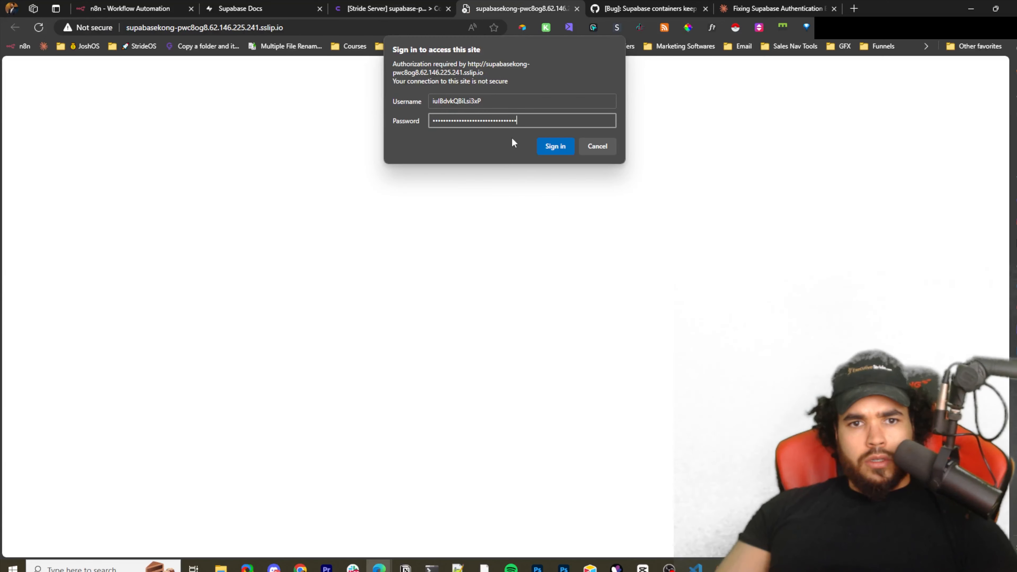
click(555, 147)
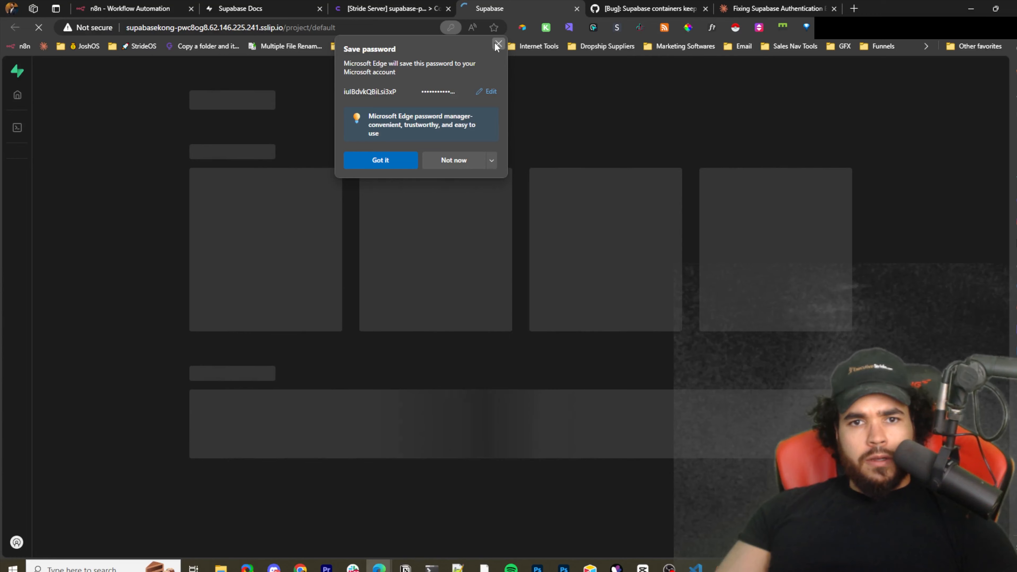
click(497, 46)
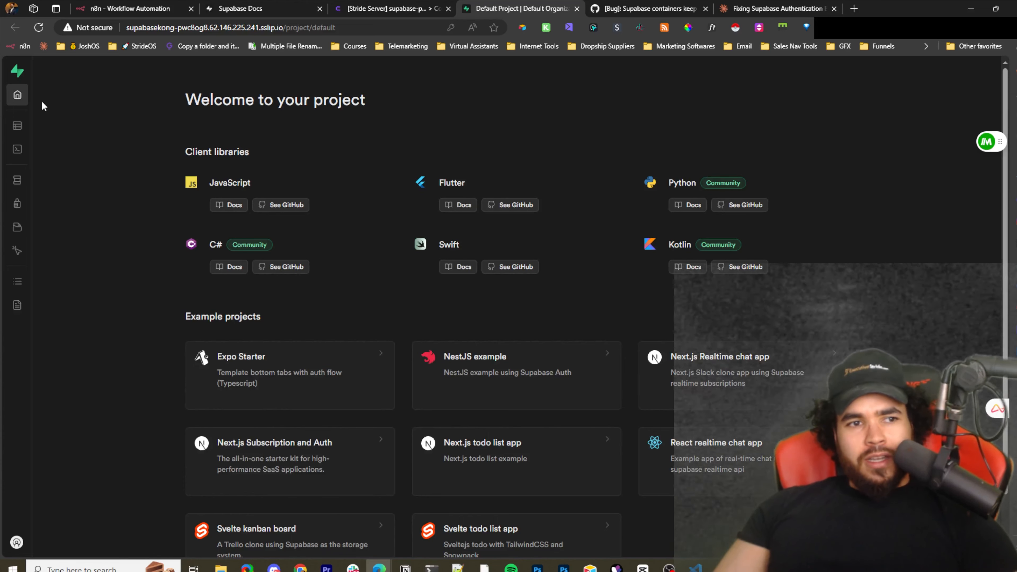
Examine the project's Table Editor, SQL Editor, Database, Authentication, Storage, Realtime and Logs sections in the self-hosted Supabase dashboard
mouse_move(45, 120)
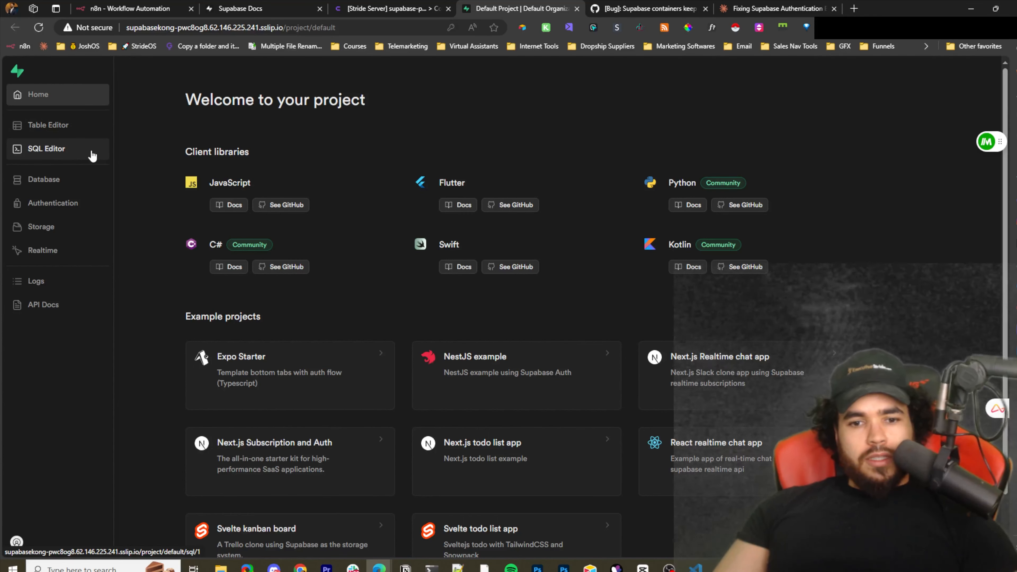
click(74, 132)
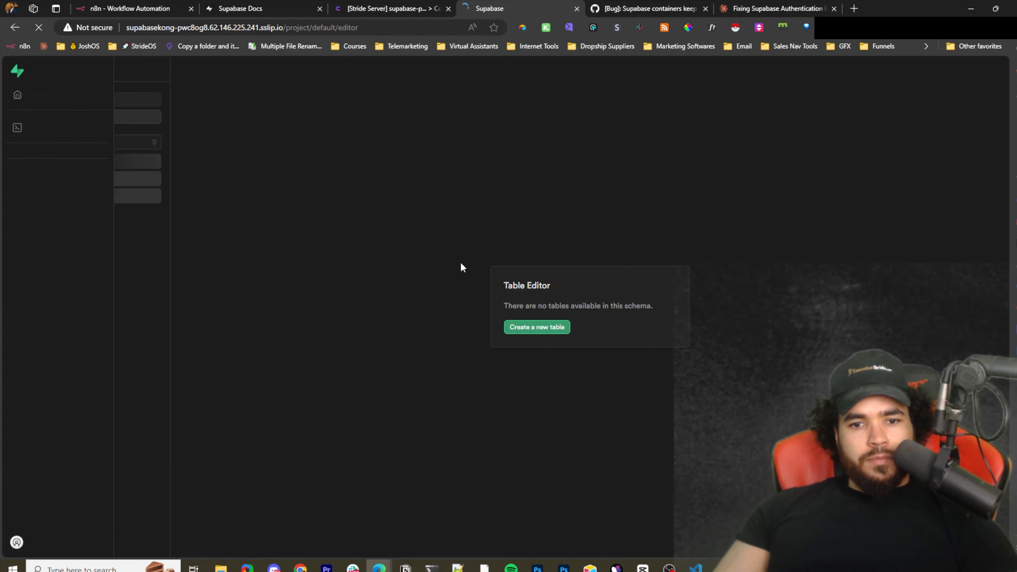
click(526, 325)
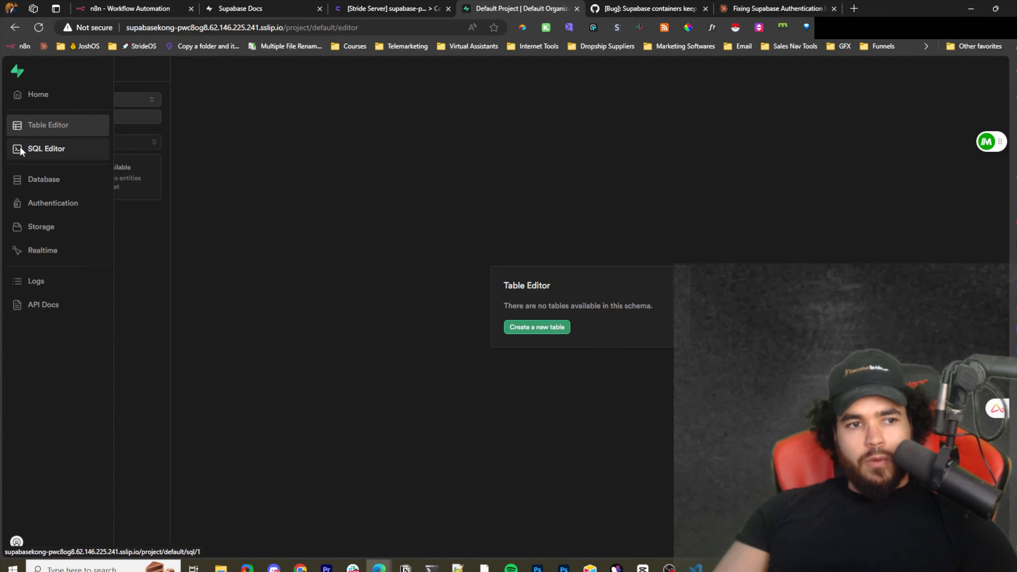
click(17, 149)
mouse_move(17, 188)
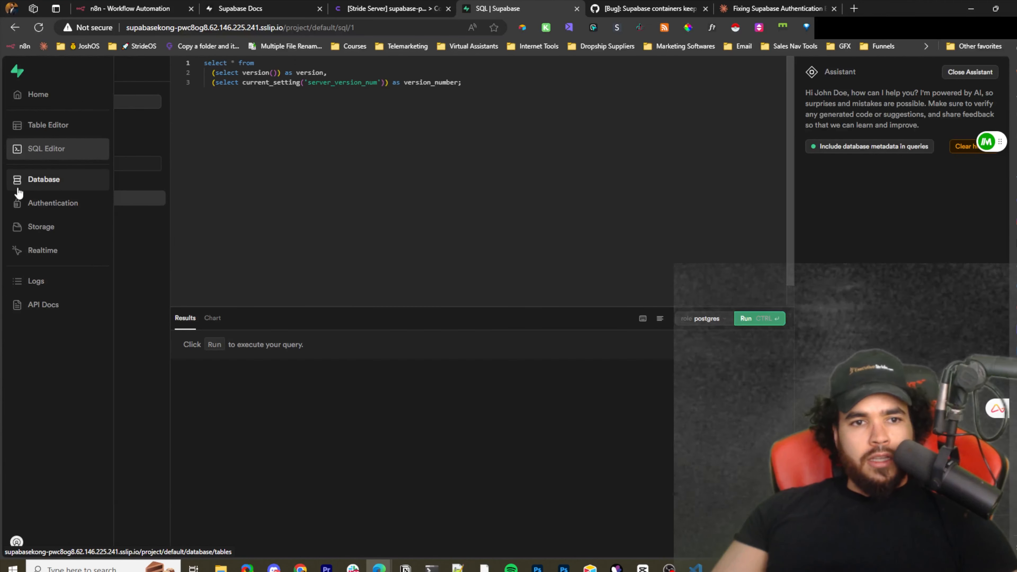
click(19, 191)
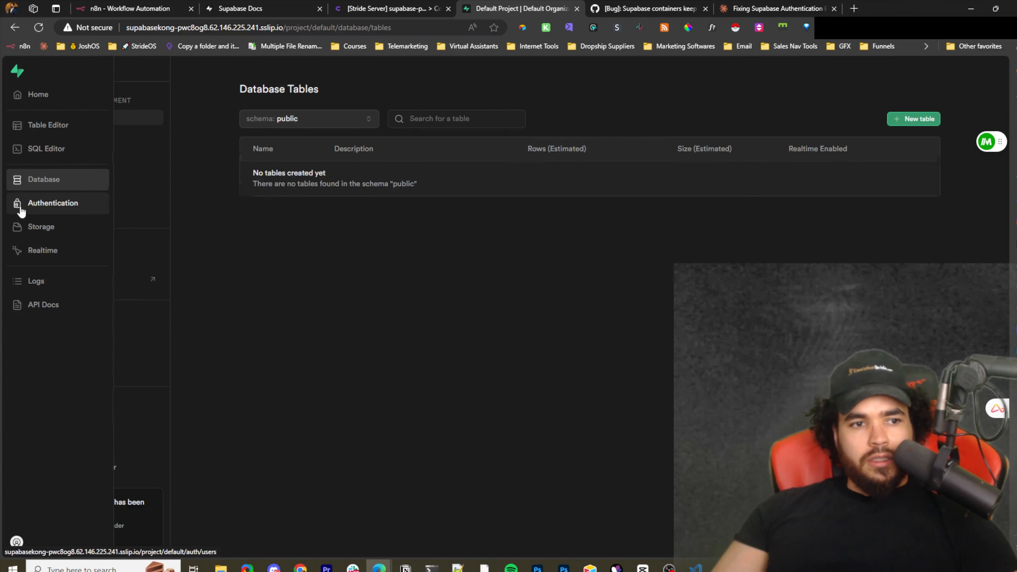
click(21, 209)
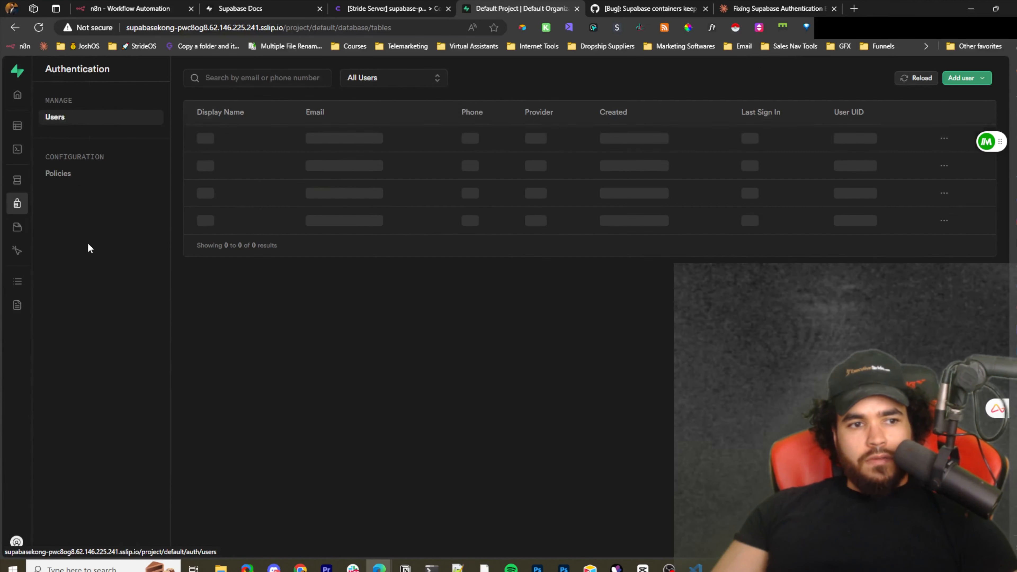
click(22, 235)
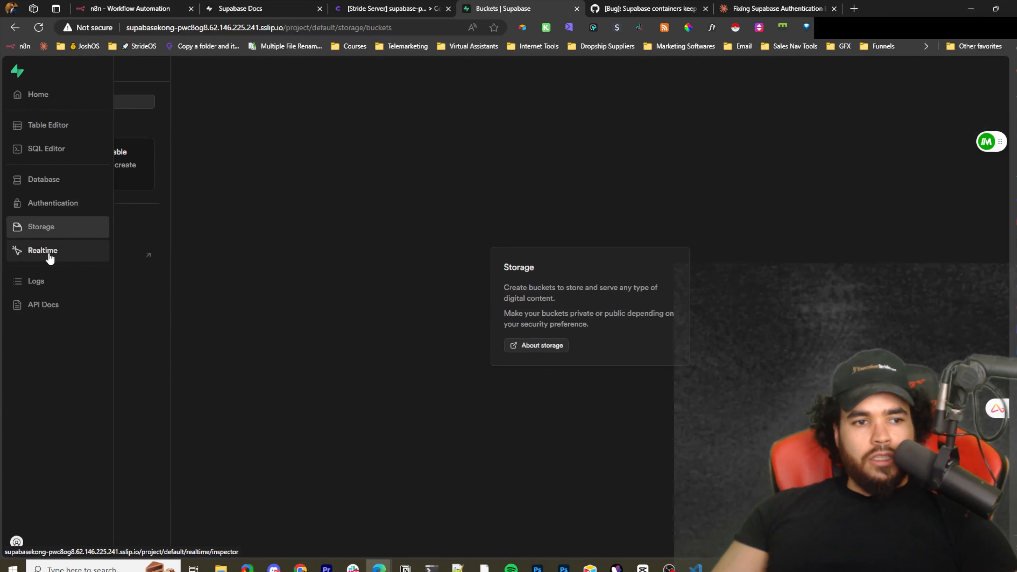
click(49, 253)
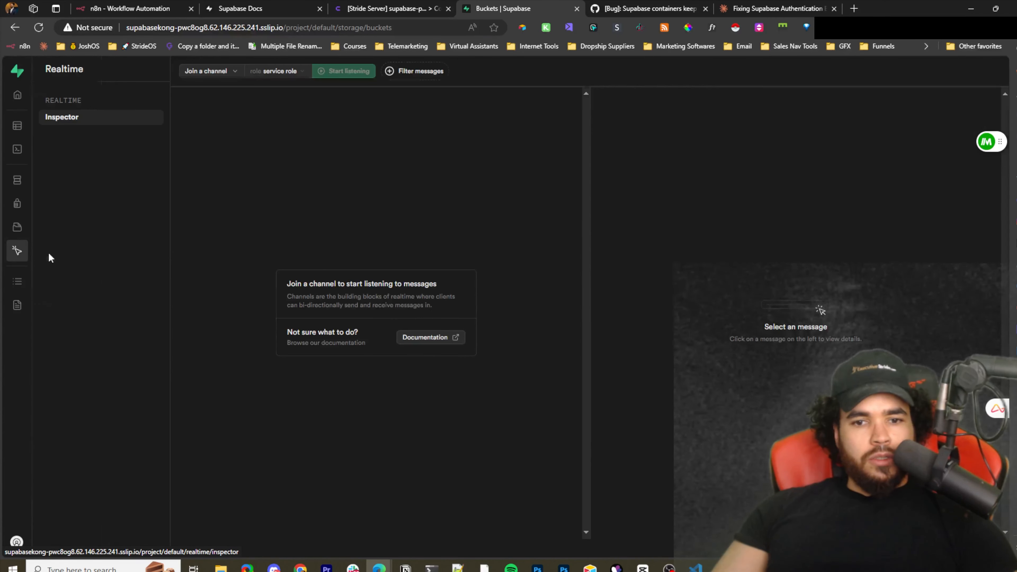
click(24, 285)
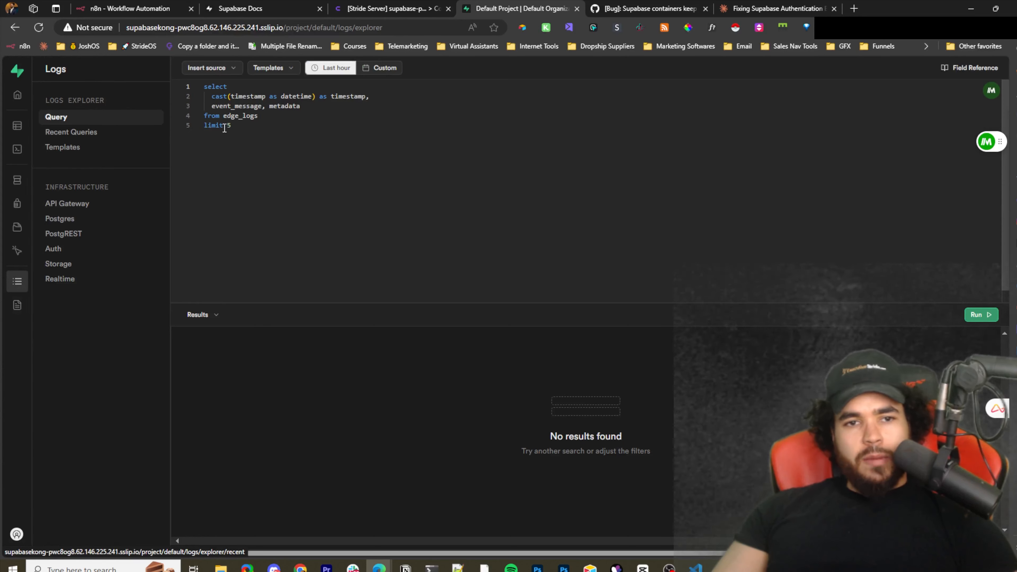